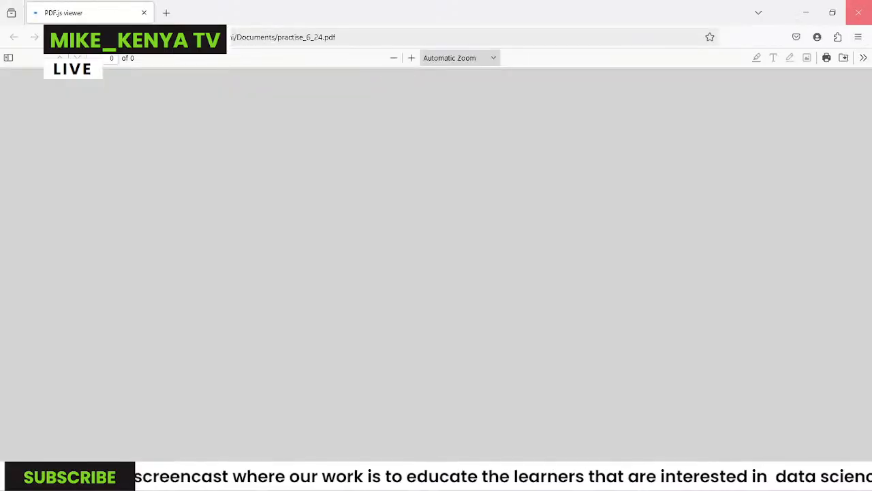
Switch to Stata and dismiss the pending Save Stata Data File dialog without saving.
key("alt+Tab")
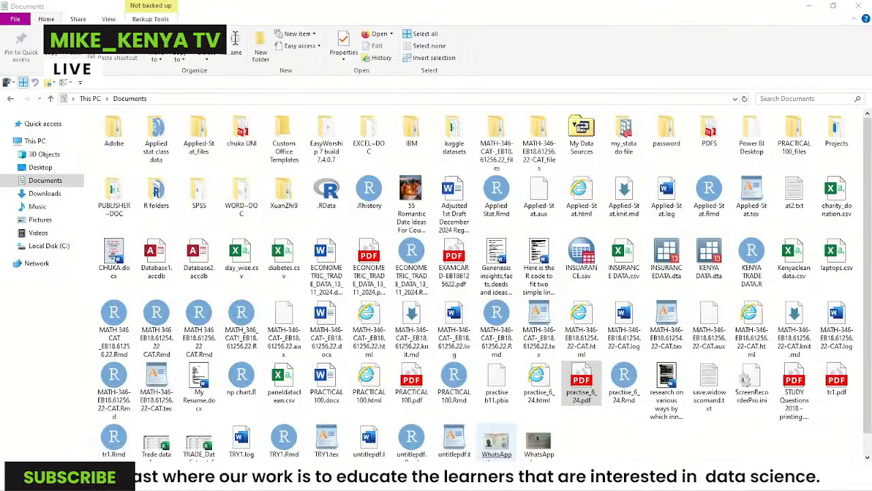
mouse_move(180, 478)
left_click(119, 436)
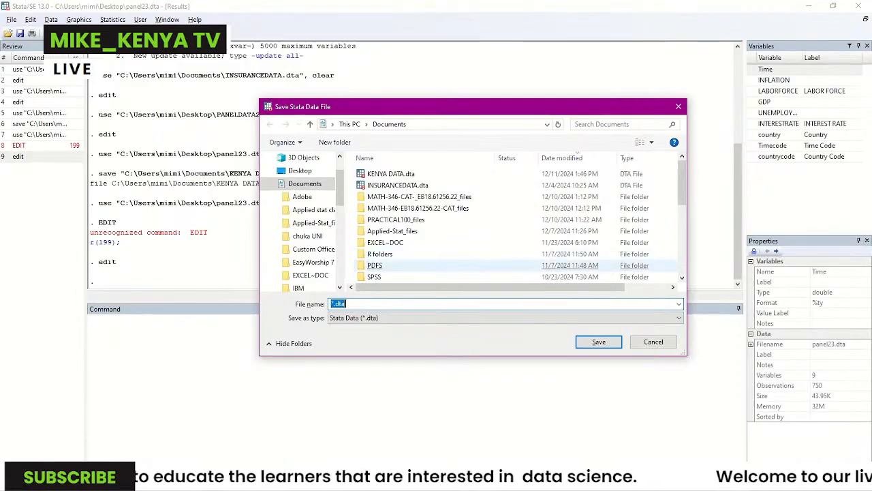
left_click(652, 342)
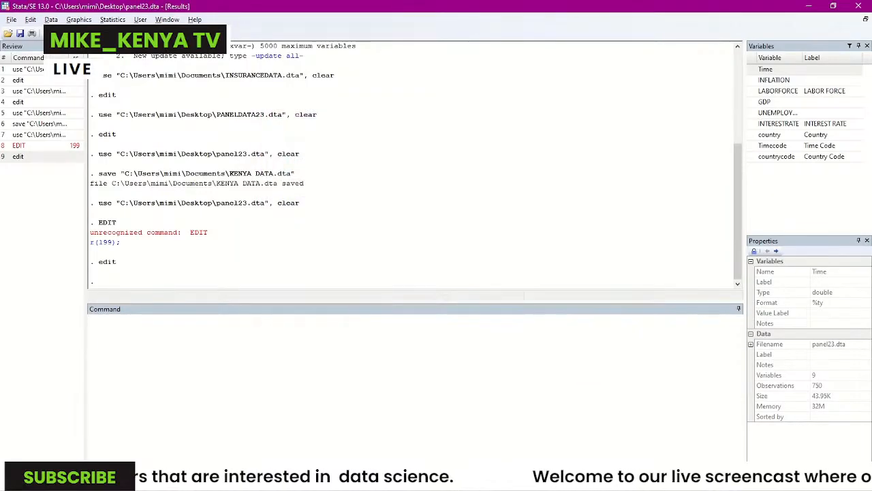
Open the KENYA DATA.dta dataset from the recently used datasets.
left_click(12, 19)
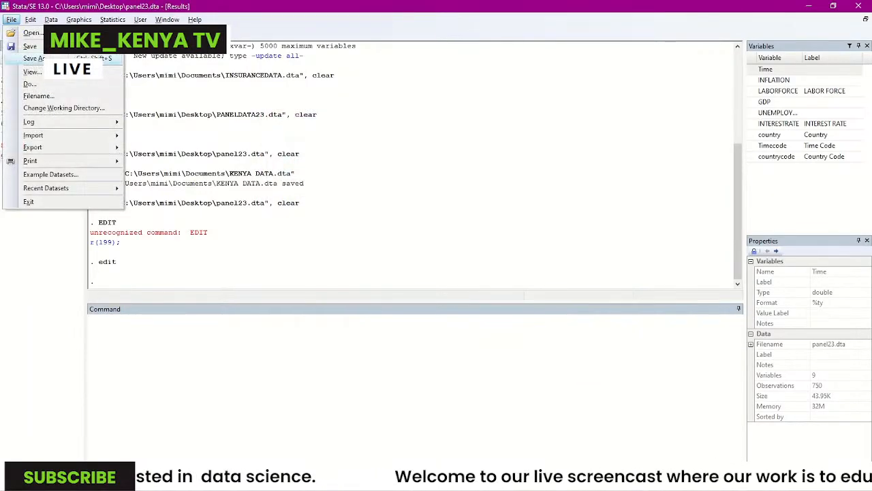
mouse_move(31, 122)
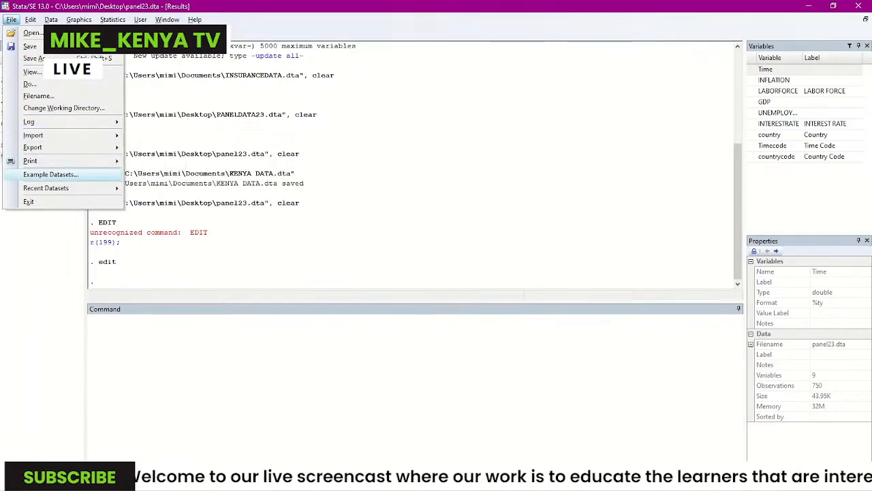
mouse_move(45, 188)
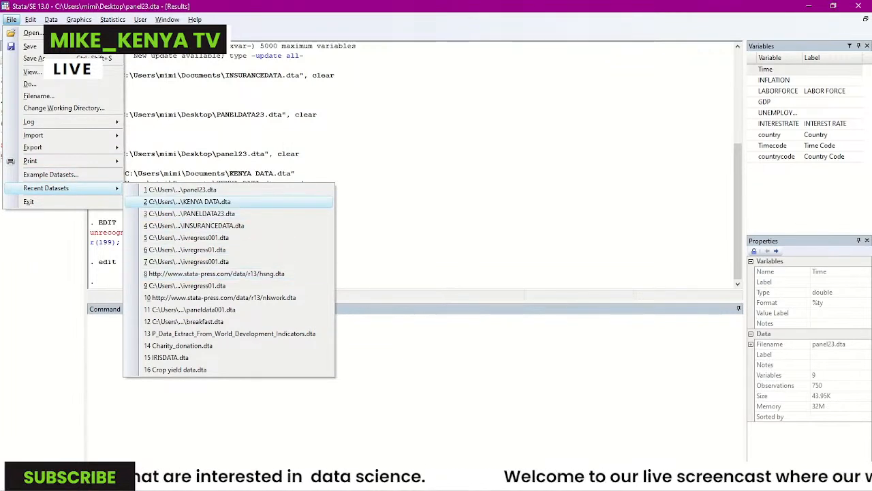
left_click(190, 201)
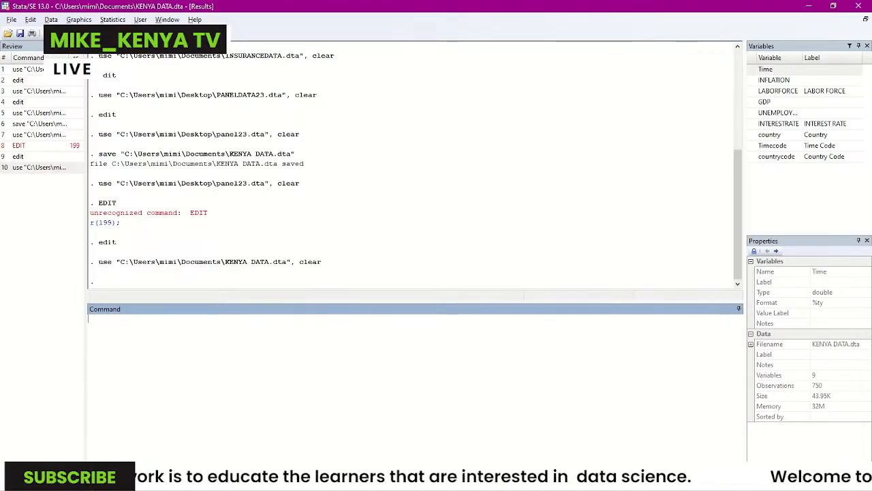
type("diplay")
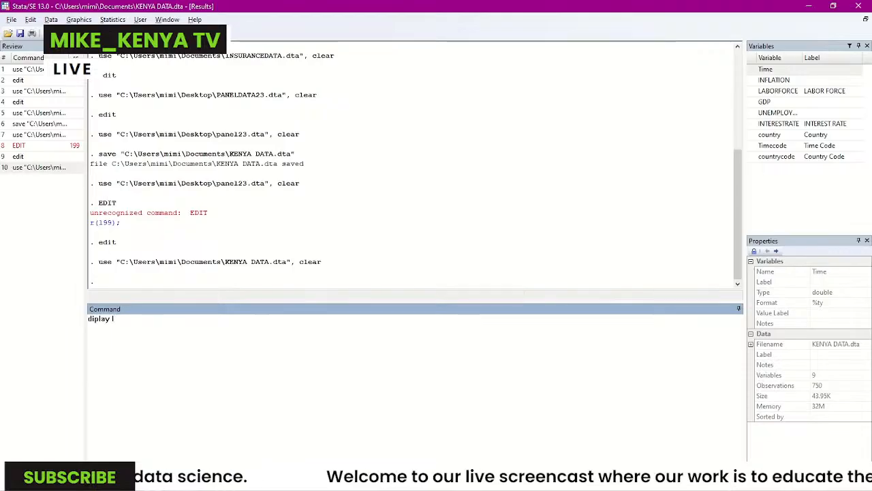
key("BackSpace")
key("BackSpace")
key("BackSpace")
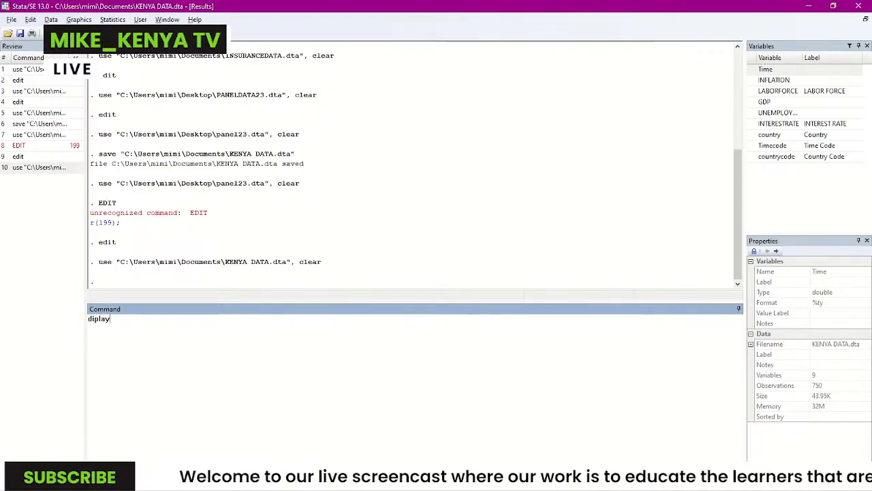
key("BackSpace")
key("BackSpace")
key("BackSpace")
key("BackSpace")
View the loaded dataset in the Data Editor with the edit command, and return to the results window.
type("edit")
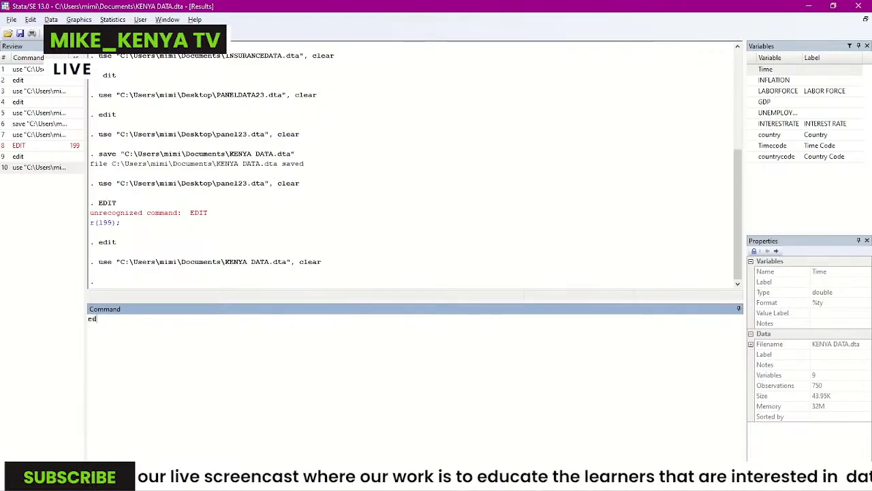
key("Return")
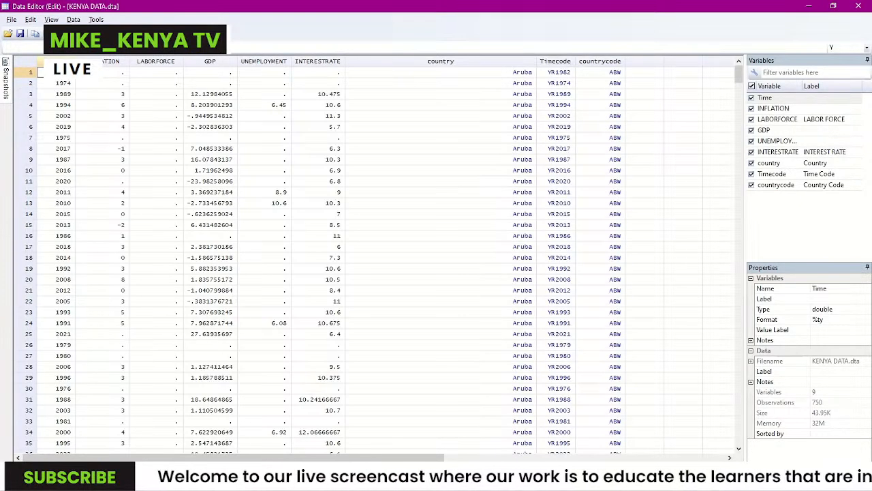
key("alt+Tab")
Try to show the value labels of the country variable with the command "display labelbook country".
type("display label")
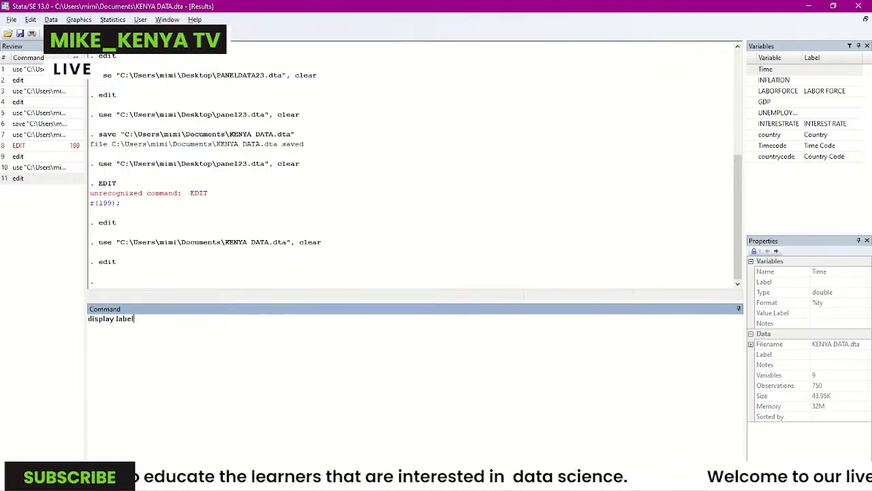
type("book")
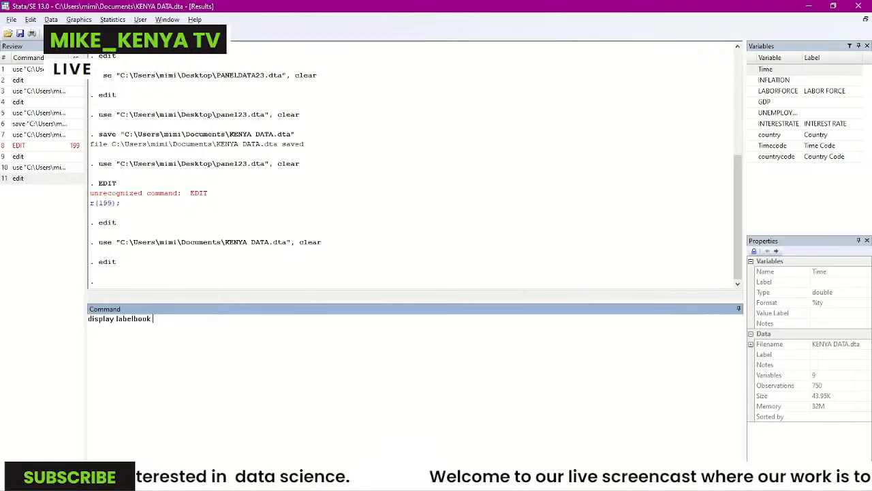
left_click(770, 135)
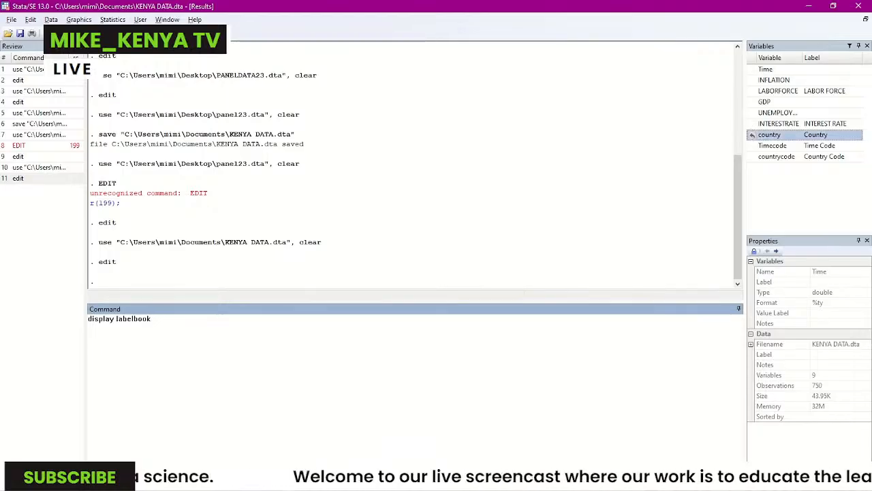
type("country")
key("Return")
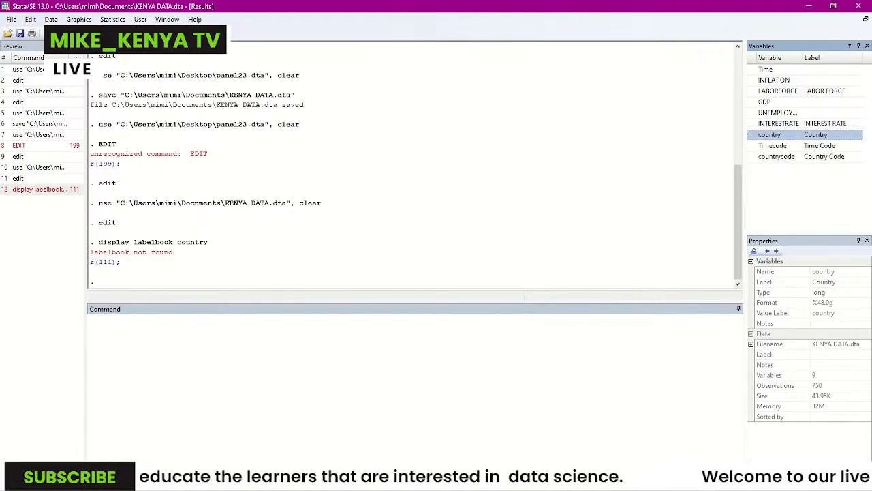
left_click(48, 189)
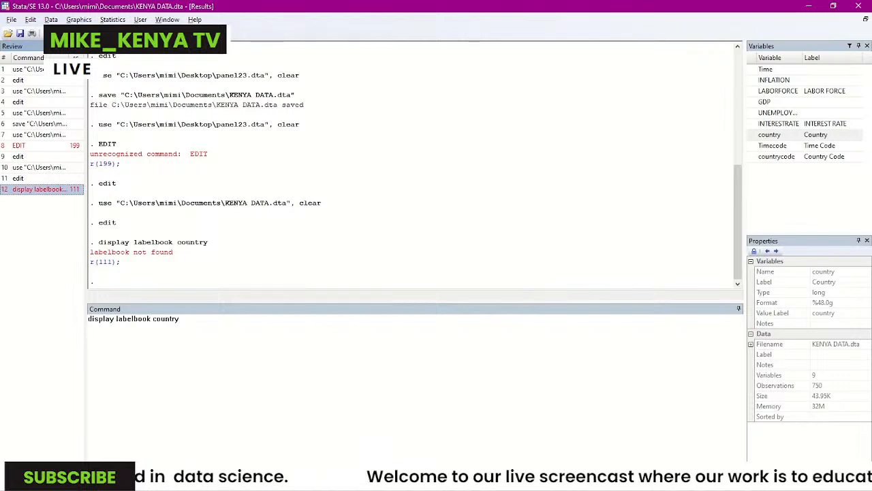
left_click_drag(181, 319, 88, 319)
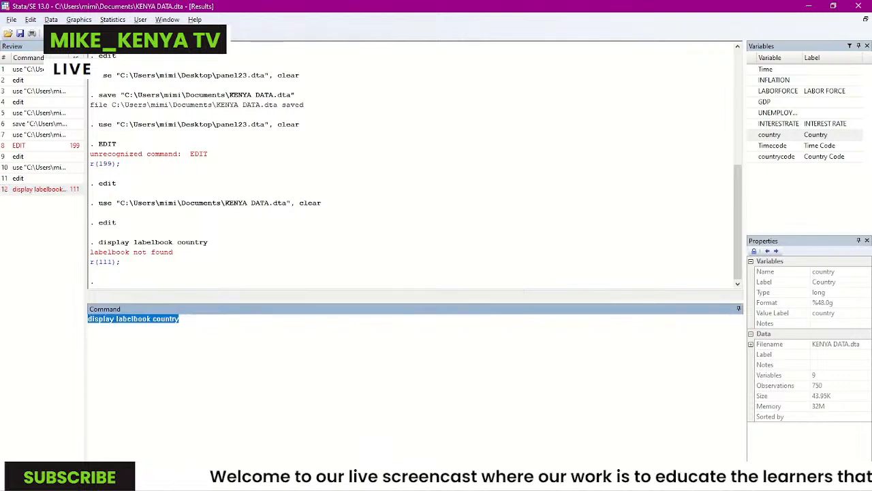
key("BackSpace")
Begin a new log of the Stata output and set its file type to Log (*.log).
left_click(12, 19)
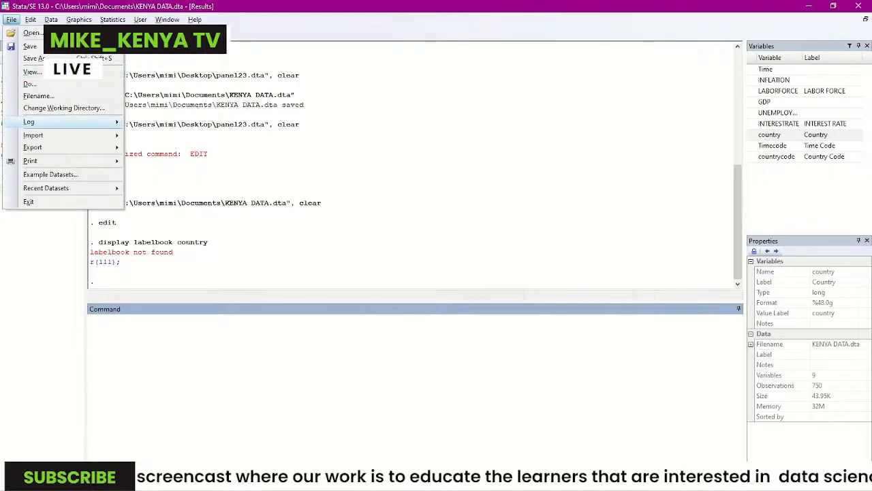
mouse_move(31, 121)
left_click(155, 123)
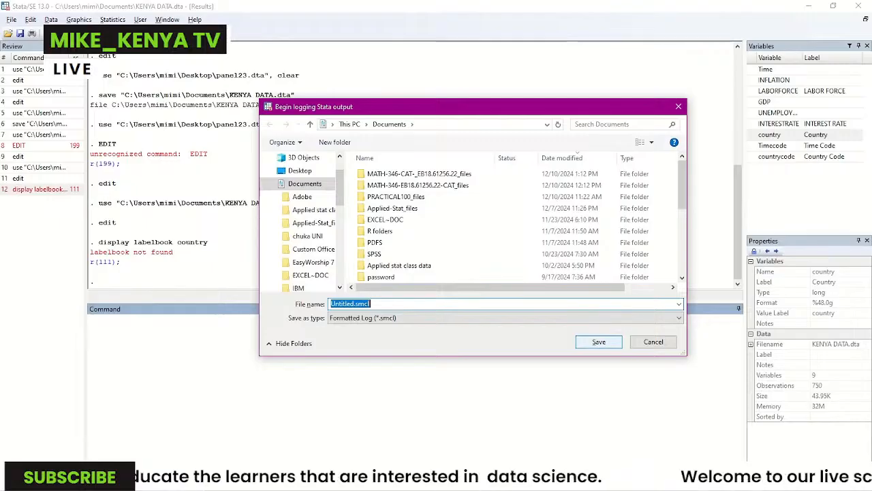
left_click(506, 318)
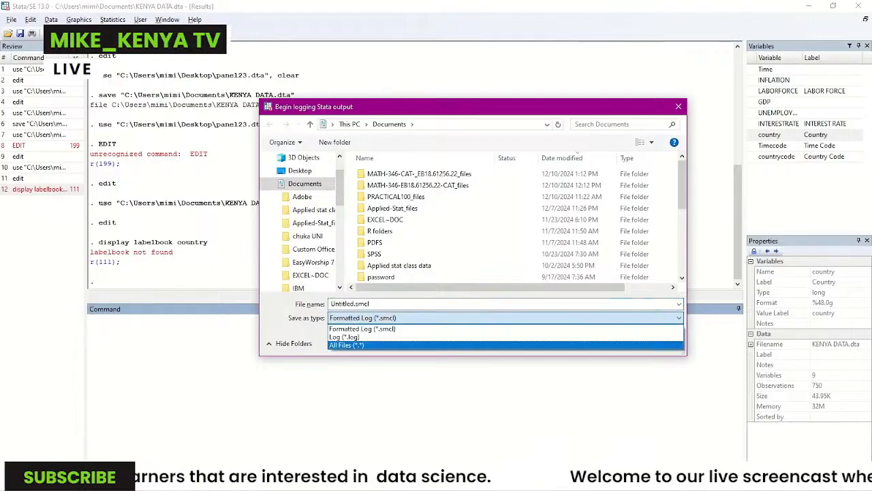
left_click(345, 336)
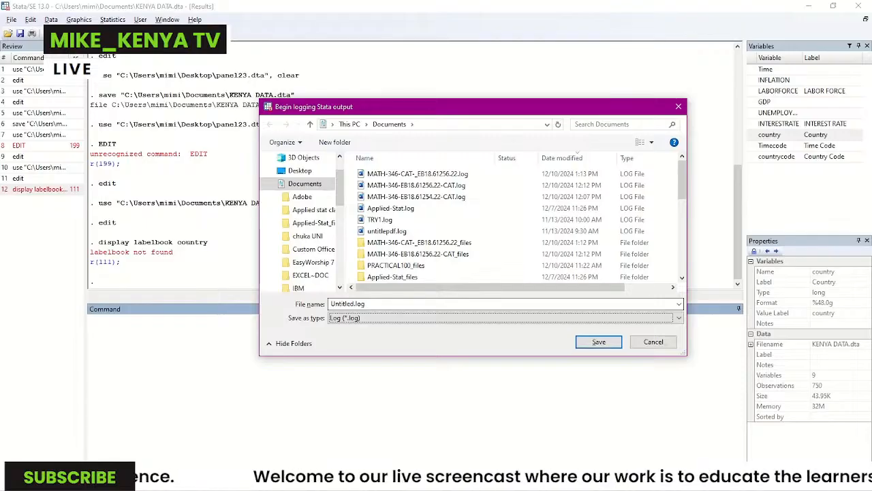
left_click(380, 220)
scroll(381, 224, "down", 6)
left_click(380, 225)
scroll(381, 223, "up", 6)
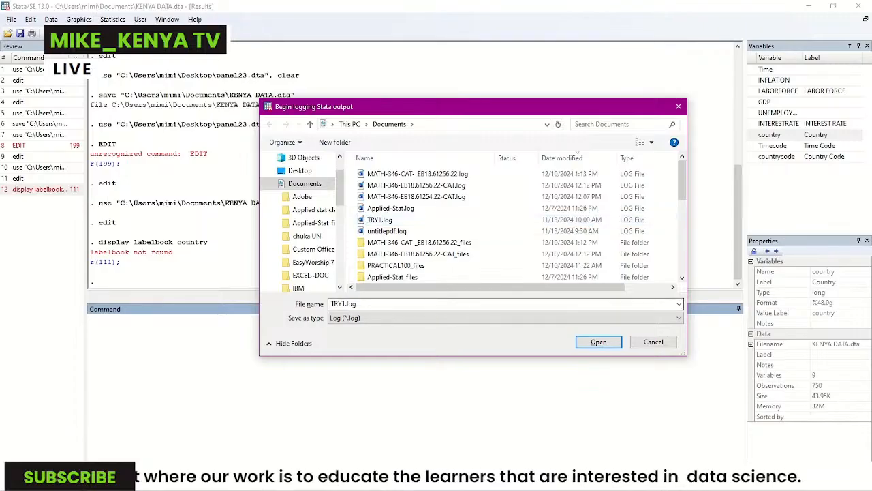
left_click(359, 304)
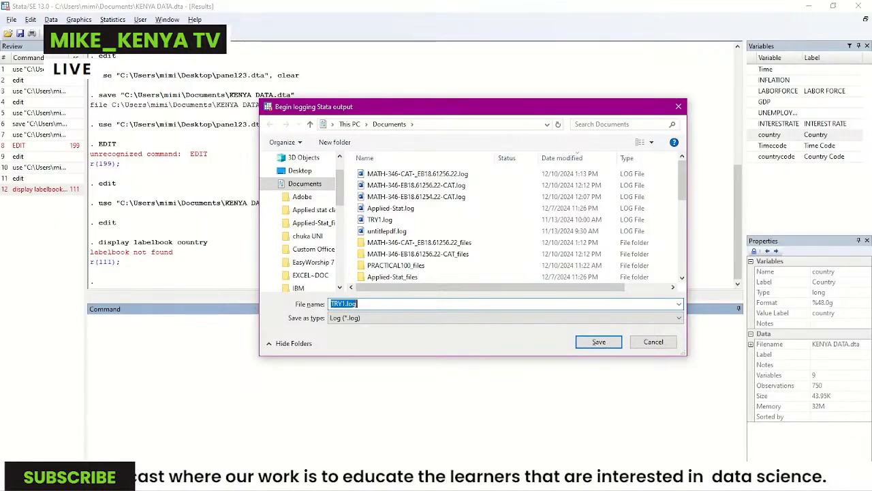
type("time")
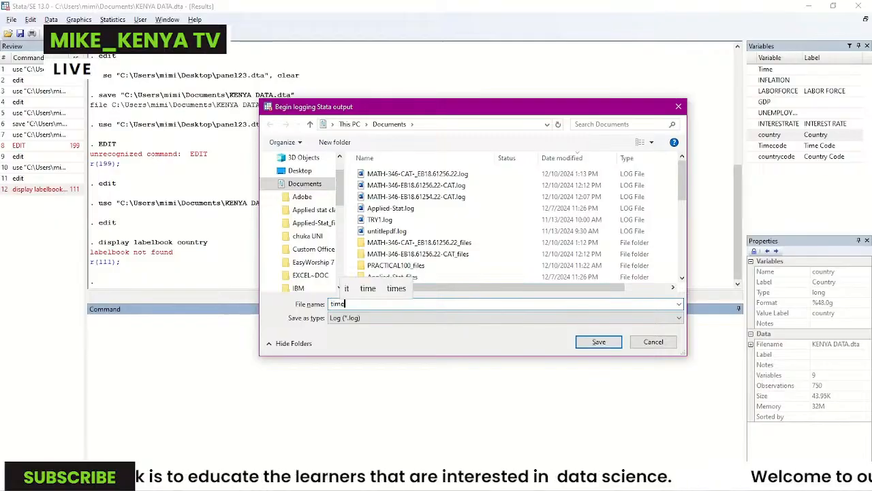
key("BackSpace")
key("BackSpace")
key("BackSpace")
key("BackSpace")
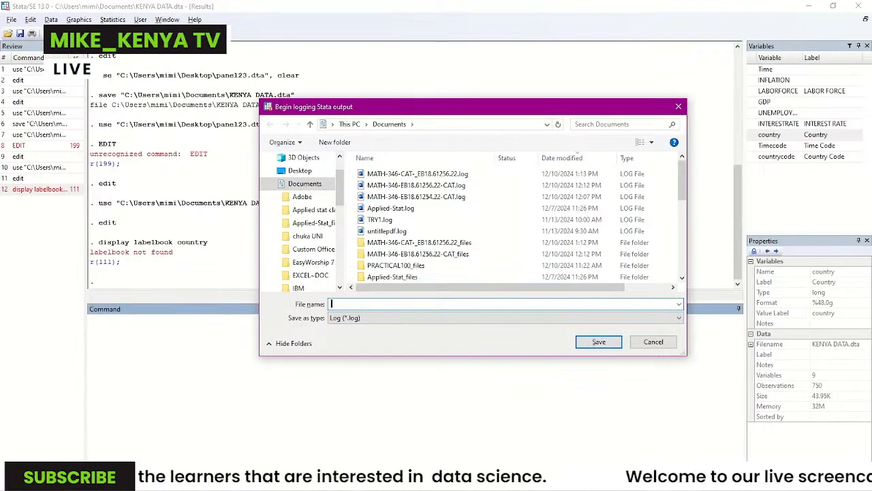
type("ZT")
key("BackSpace")
key("BackSpace")
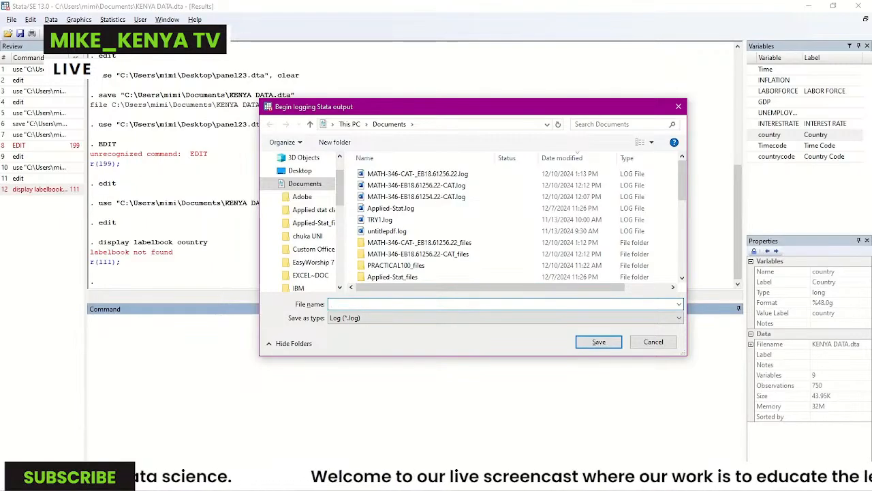
Name the log file "Time series regression" and save it in the Documents folder to start logging.
type("Tim")
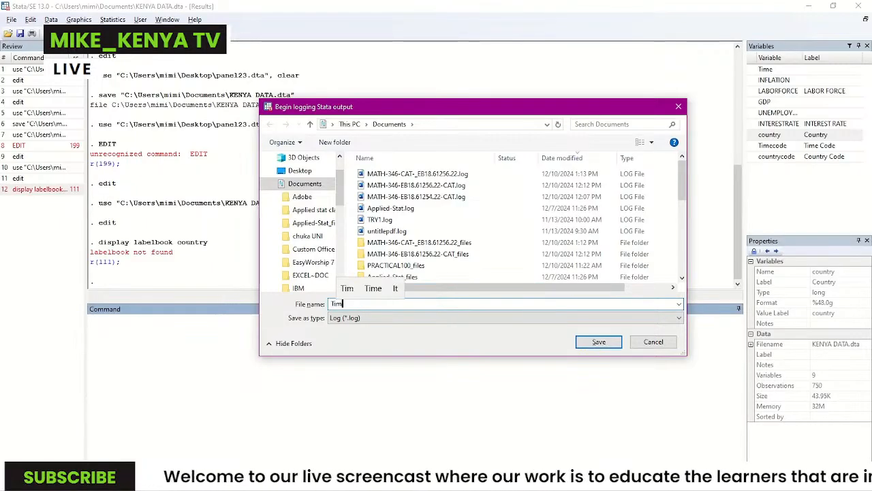
type("e series regression")
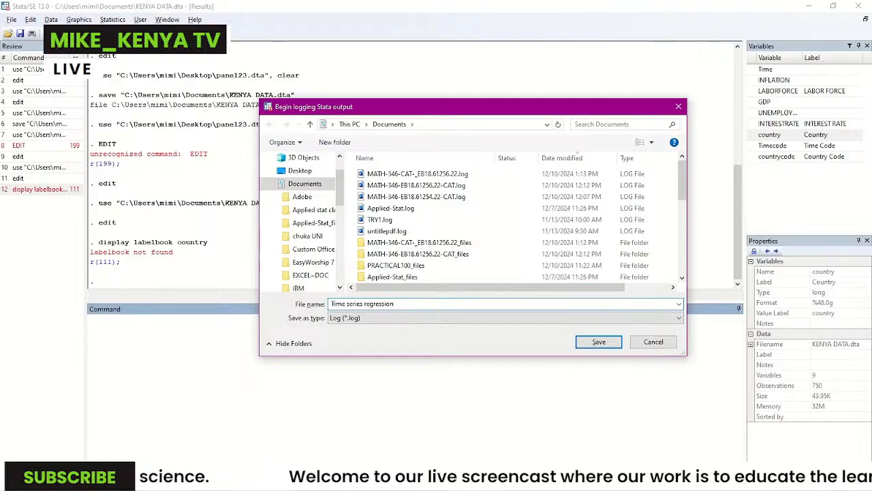
key("Tab")
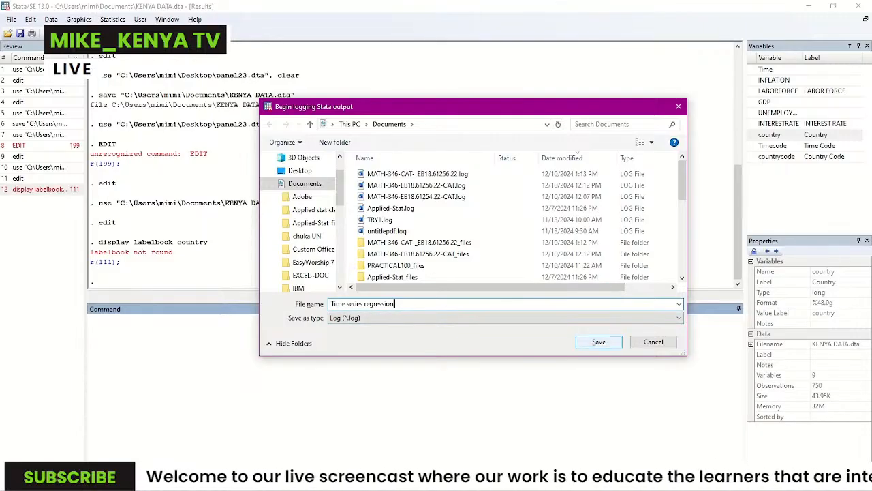
key("Return")
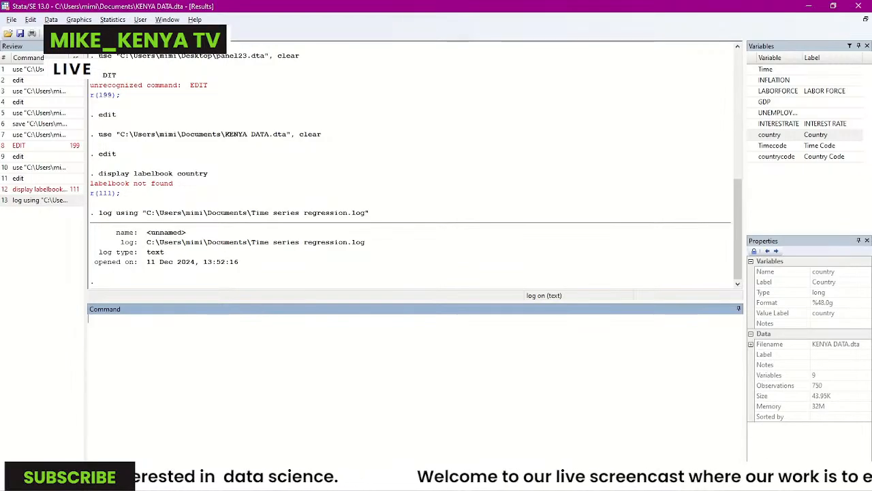
Try to show the codebook of the country variable with the command "display codebook country".
type("display")
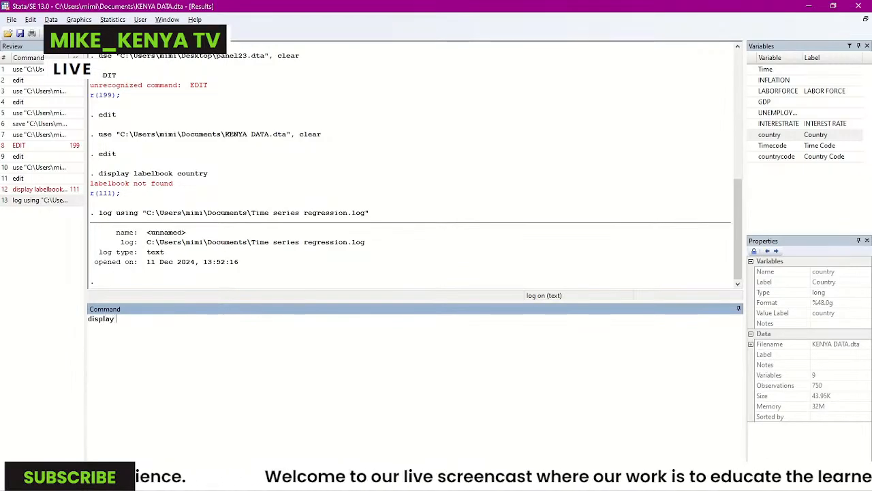
type(" code")
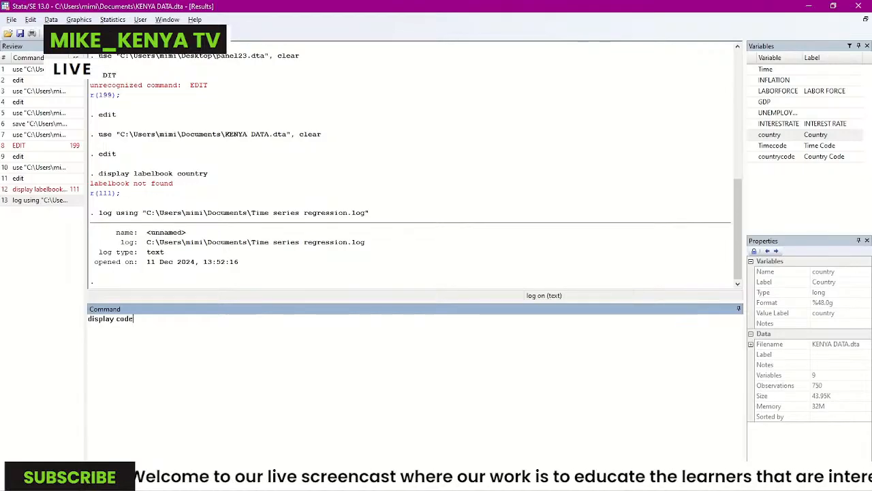
type("book c")
key("BackSpace")
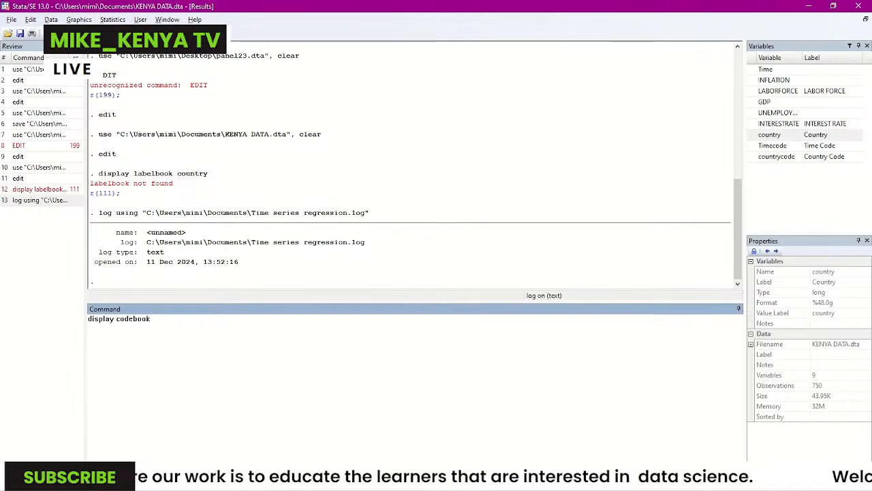
double_click(770, 135)
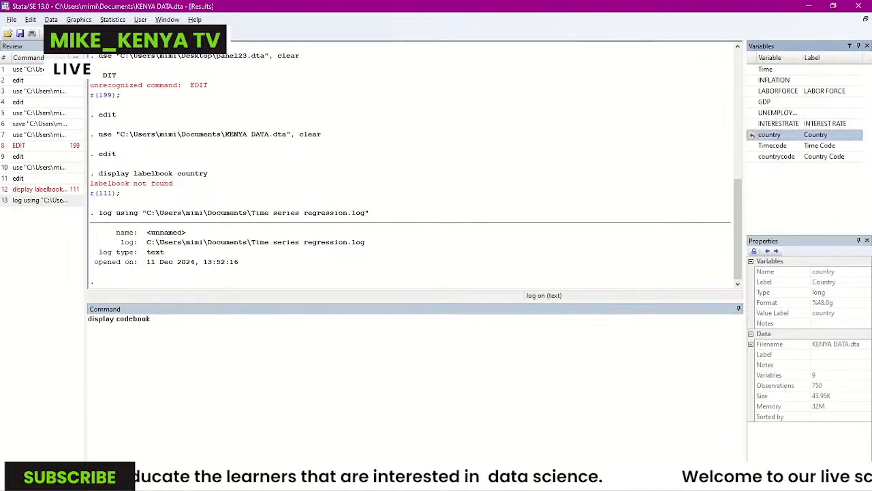
key("Return")
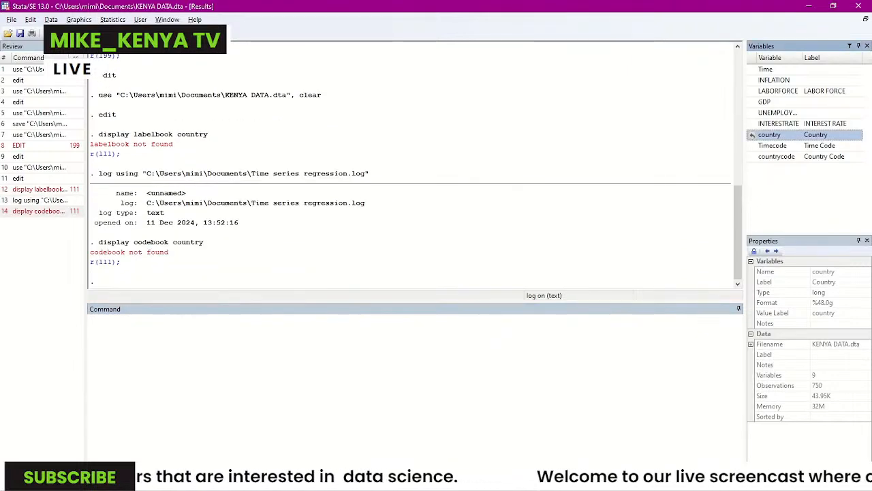
Run the codebook command for all variables and page through the full output.
type("codebook")
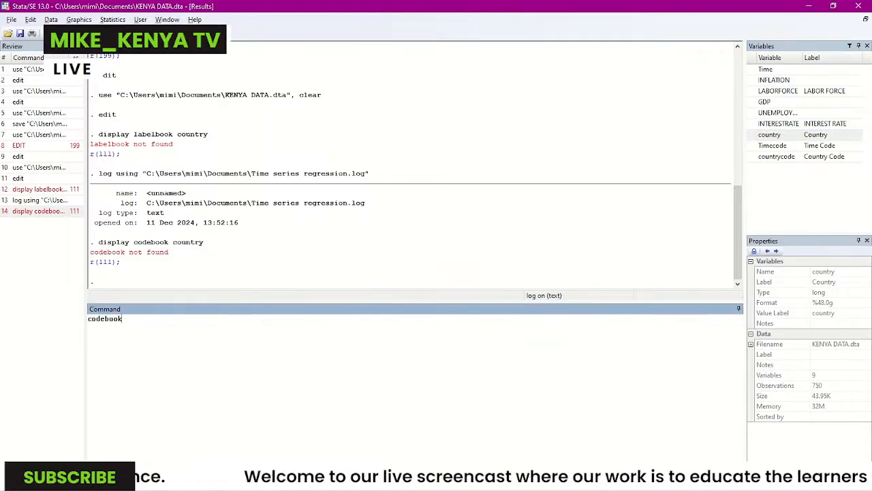
key("Return")
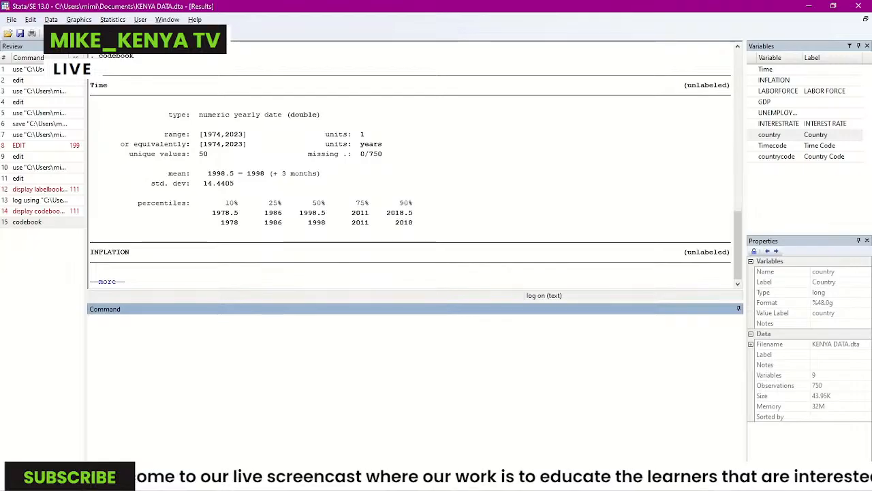
key("space")
key("space")
key("space")
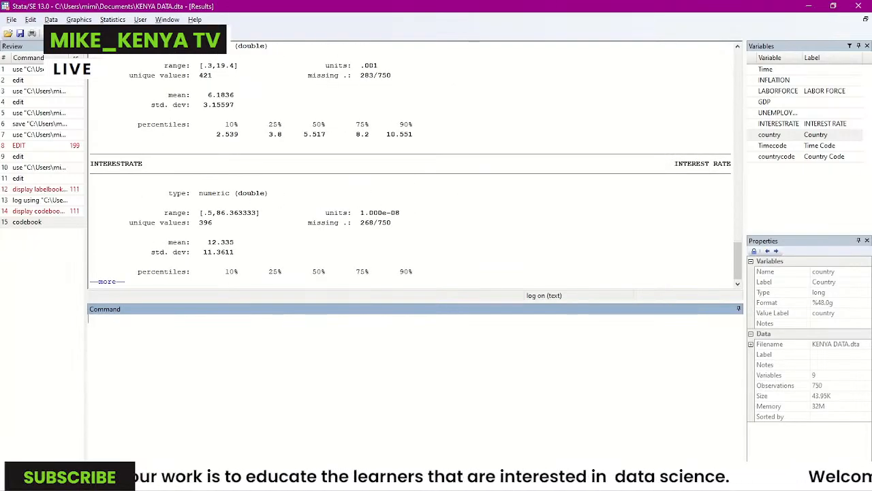
key("space")
key("space")
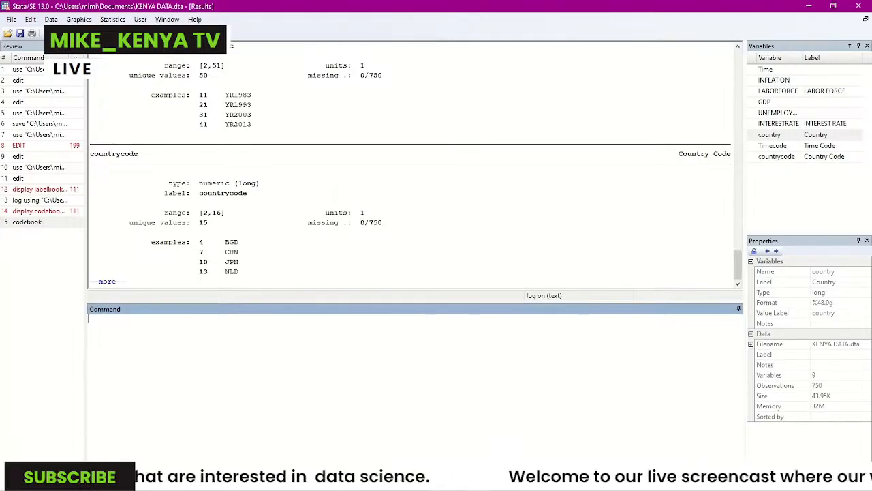
key("space")
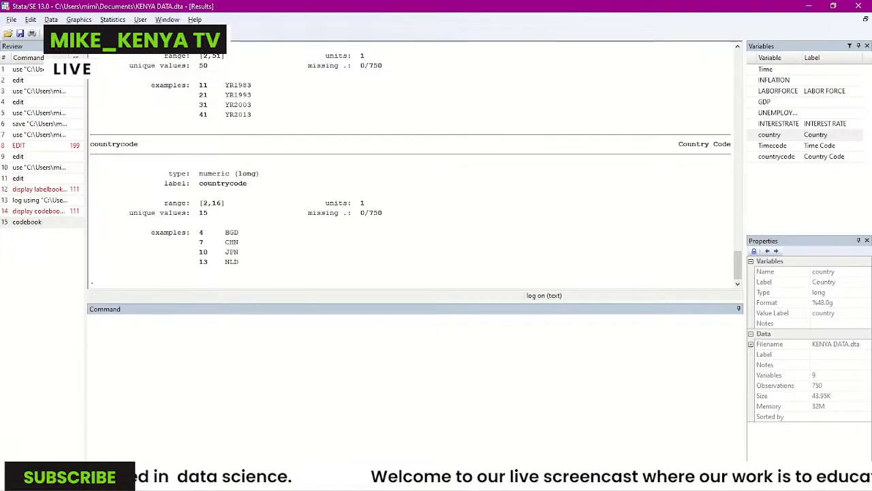
Turn off paging of the results output with the command "set more off".
type("set")
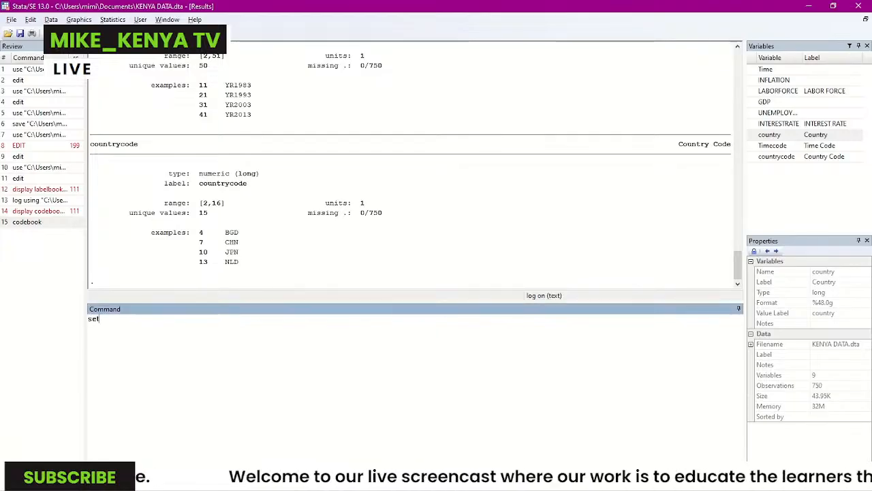
type(" more off")
key("Return")
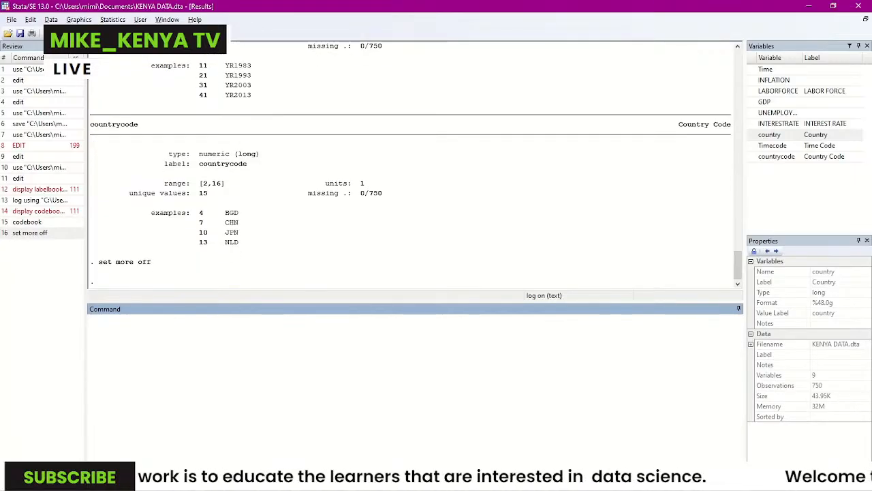
Try again to show the value labels of the country variable with "display labelbook country".
type("display")
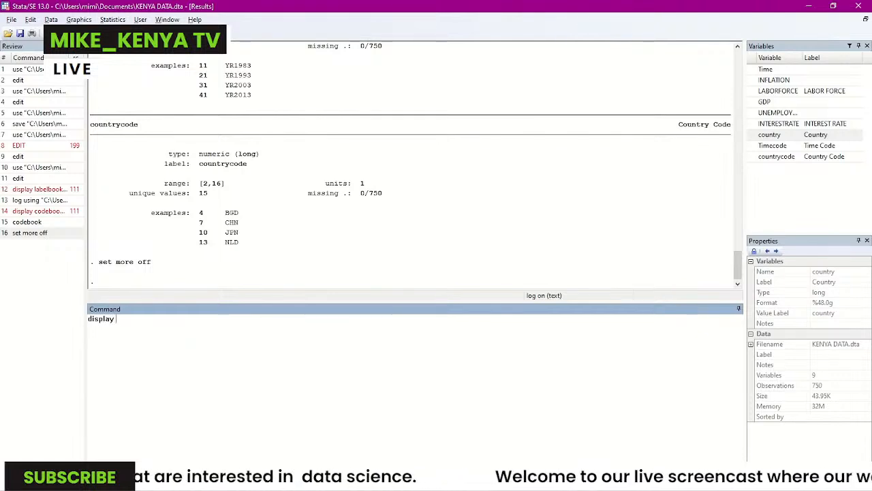
type(" labelbo")
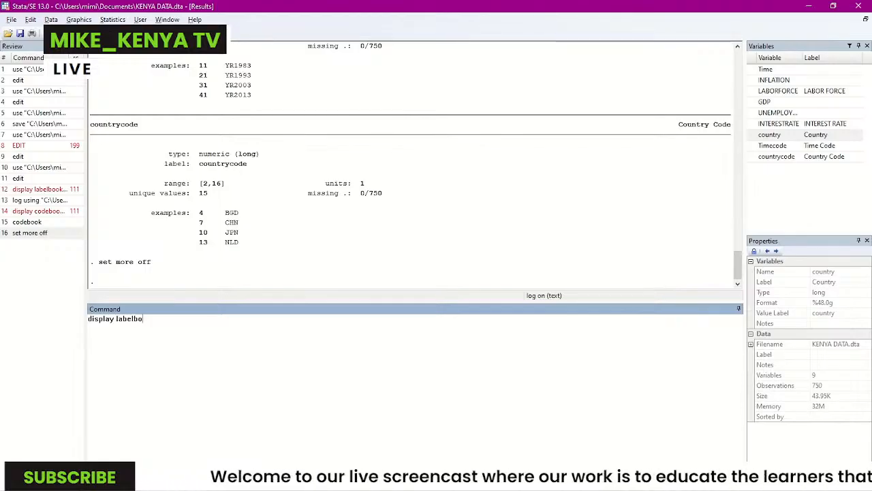
type("ok")
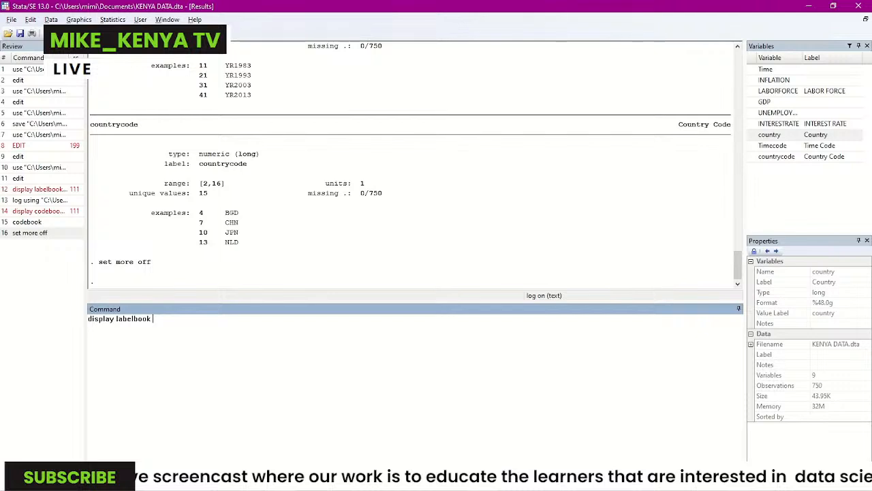
type("country")
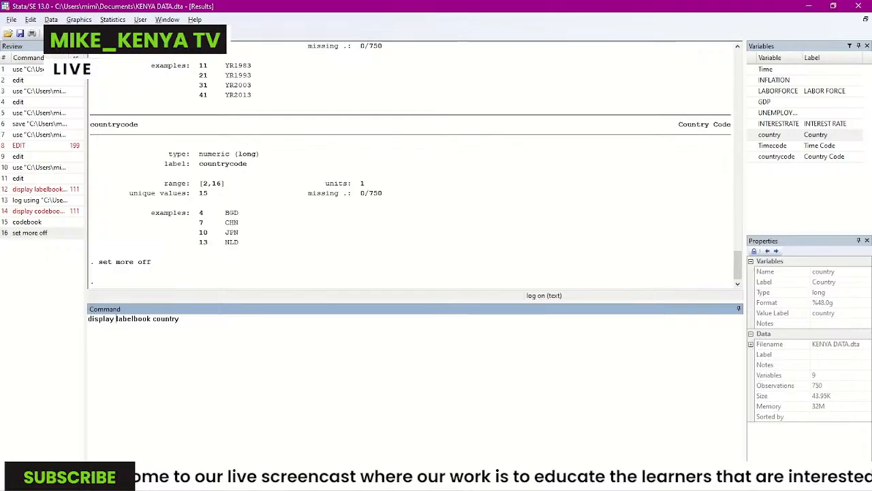
key("Return")
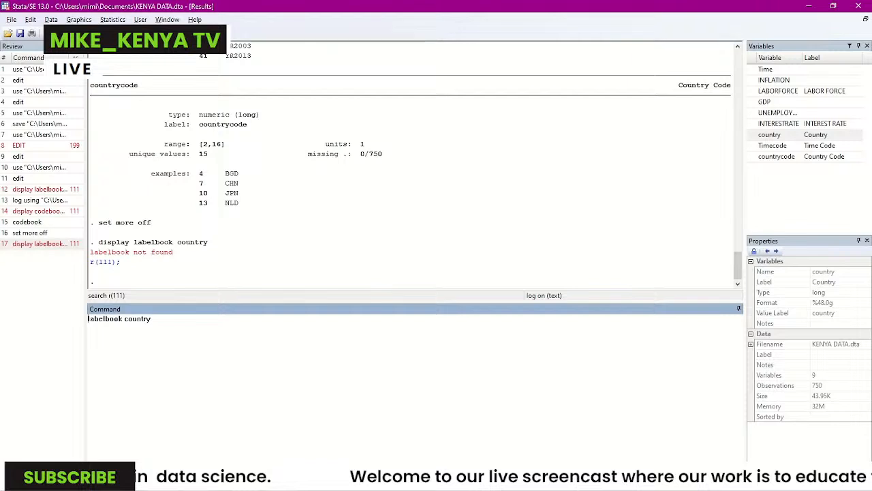
List the numeric codes and value labels of the country variable with the command "labelbook country".
key("Return")
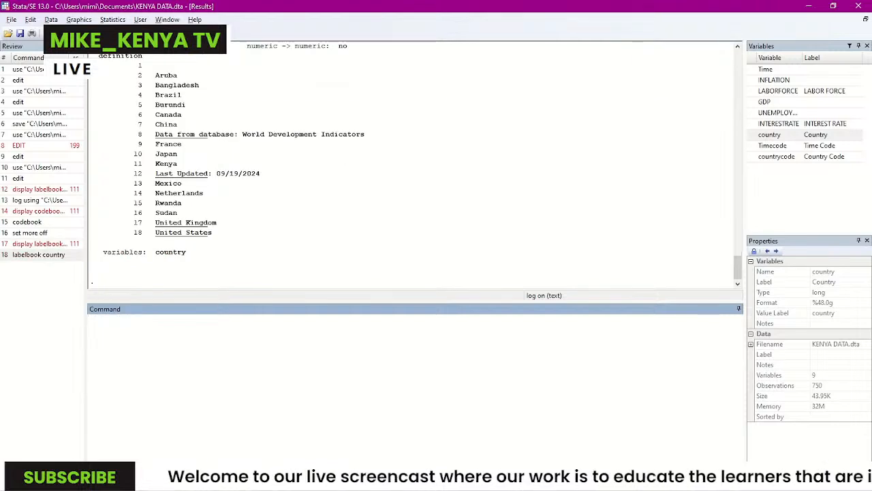
scroll(414, 164, "up", 1)
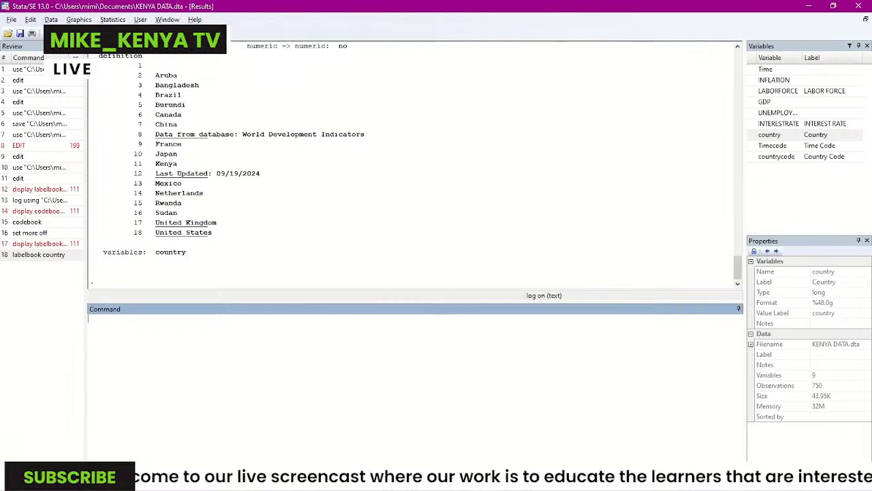
left_click(826, 478)
left_click(826, 478)
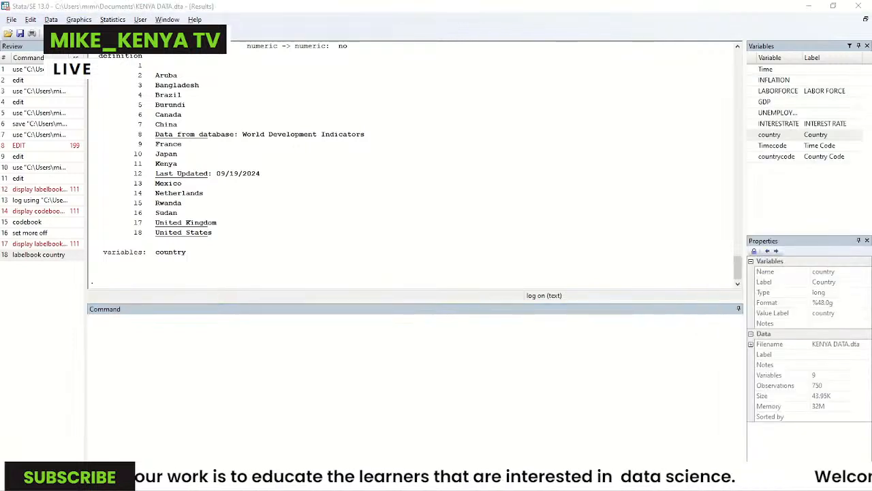
Keep only the Kenya observations with the command "keep if country == 11", correcting the single equals sign to a double one.
left_click(414, 381)
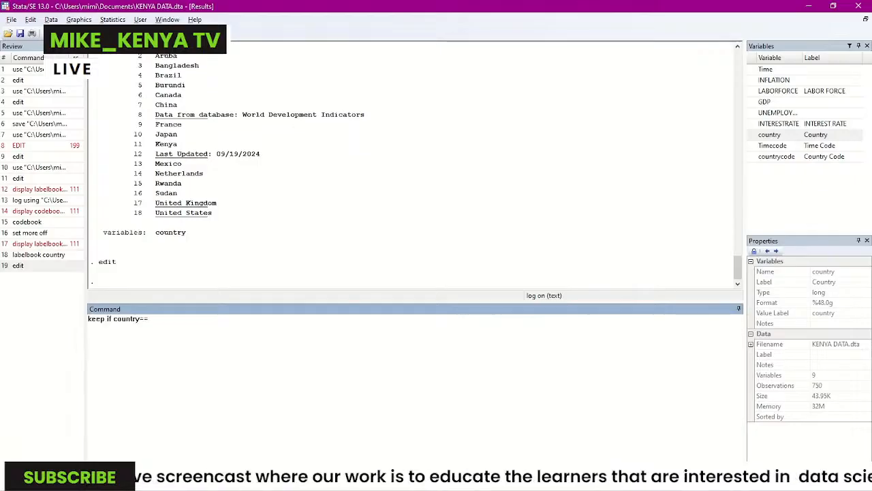
type("=")
key("BackSpace")
type("11")
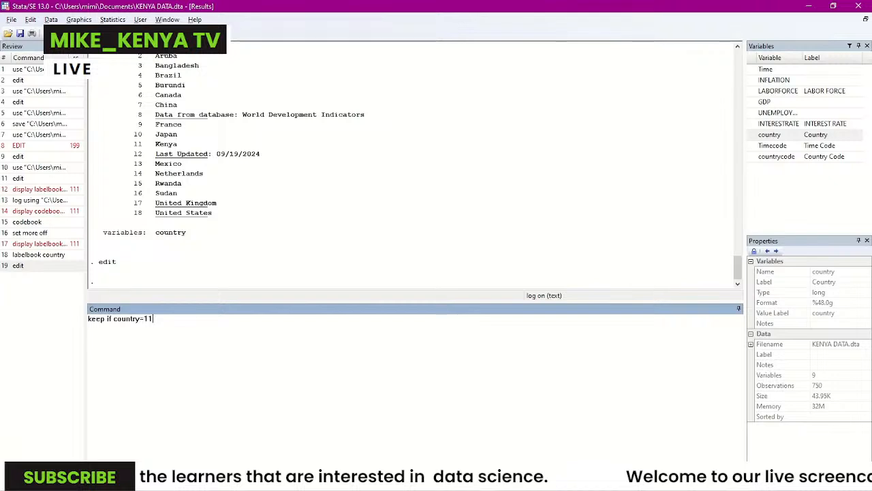
key("Return")
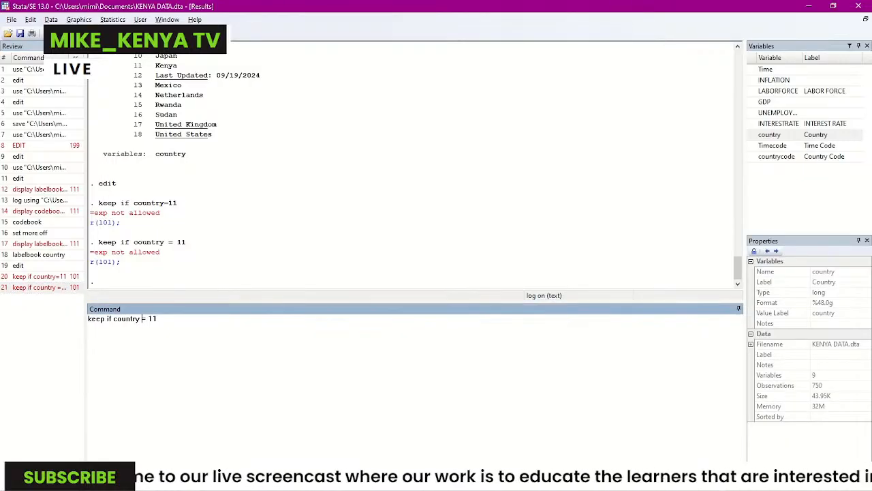
key("Return")
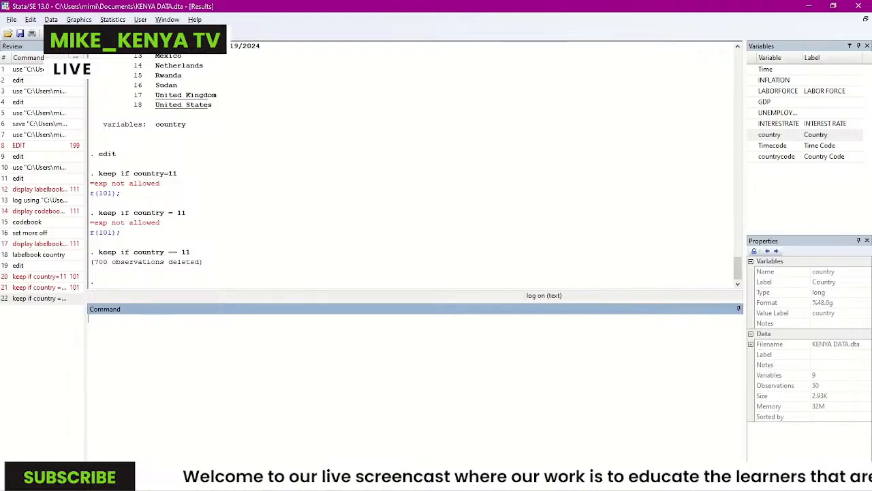
Open the filtered dataset in the Data Editor, switch it to browse mode and look through the Kenya observations.
scroll(409, 164, "up", 8)
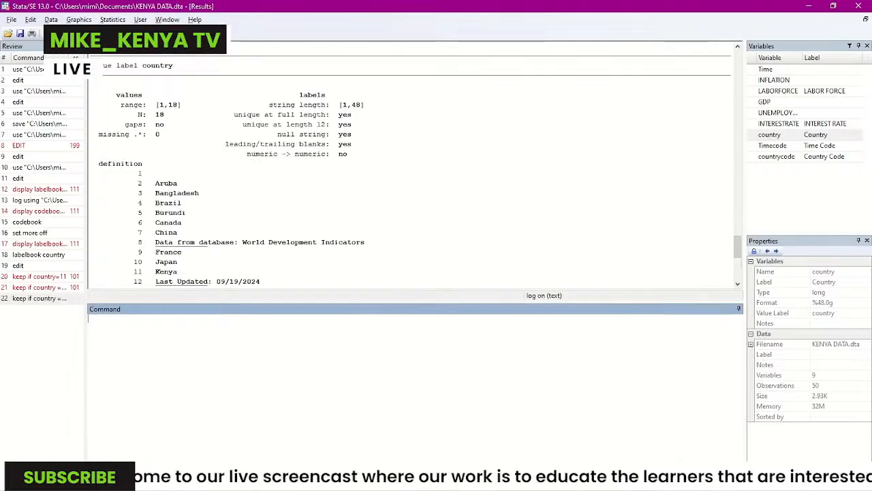
scroll(409, 164, "up", 4)
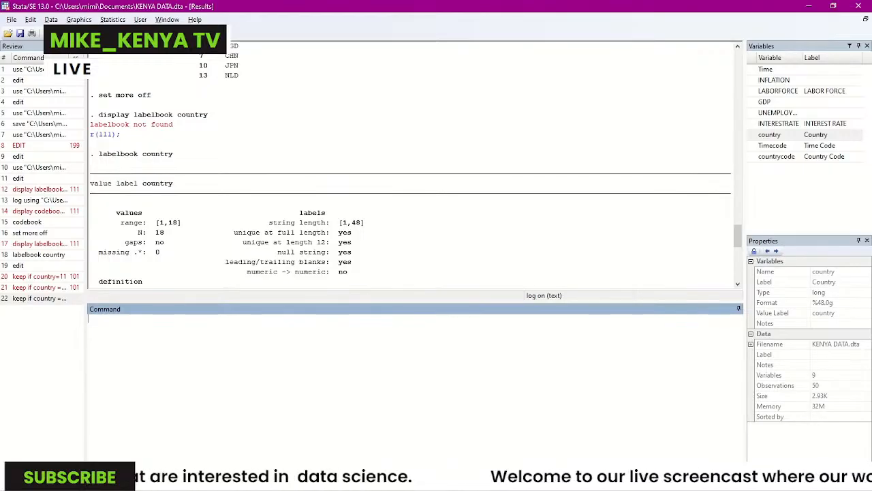
scroll(416, 163, "down", 10)
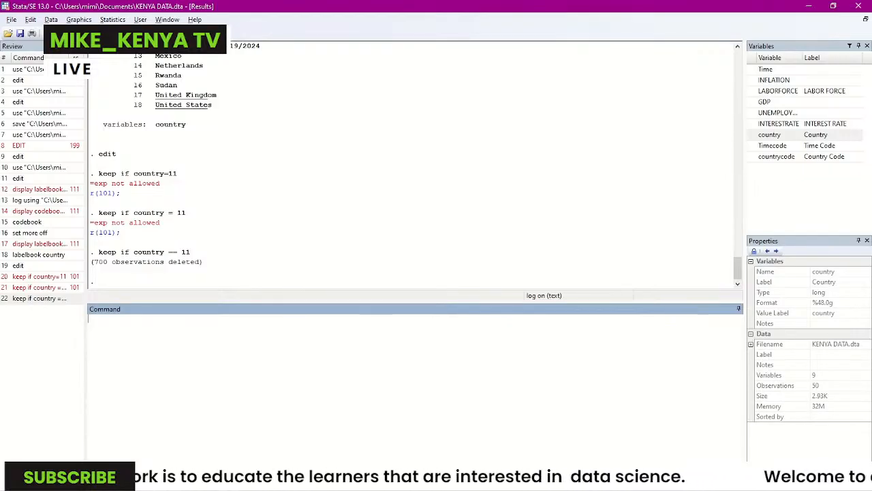
left_click(129, 33)
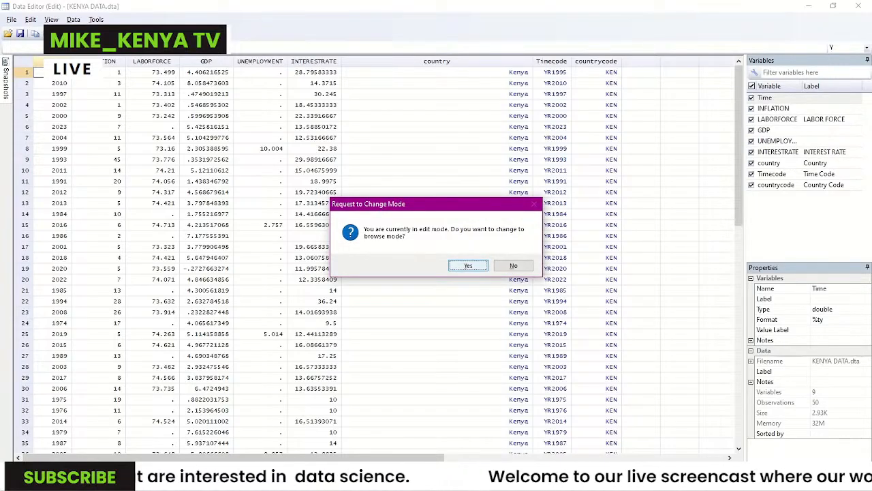
key("Return")
scroll(314, 258, "down", 15)
scroll(314, 258, "up", 15)
left_click(315, 258)
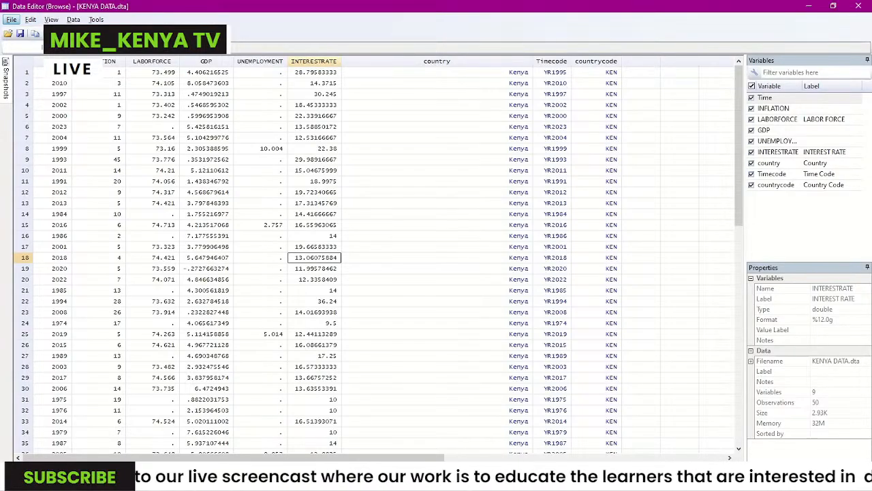
Save the filtered dataset, overwriting the existing file KENYA DATA.dta.
left_click(11, 19)
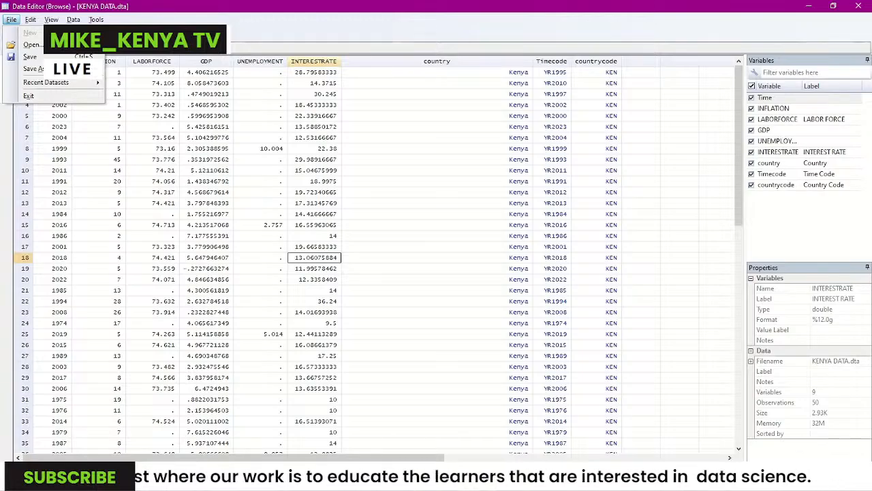
left_click(207, 116)
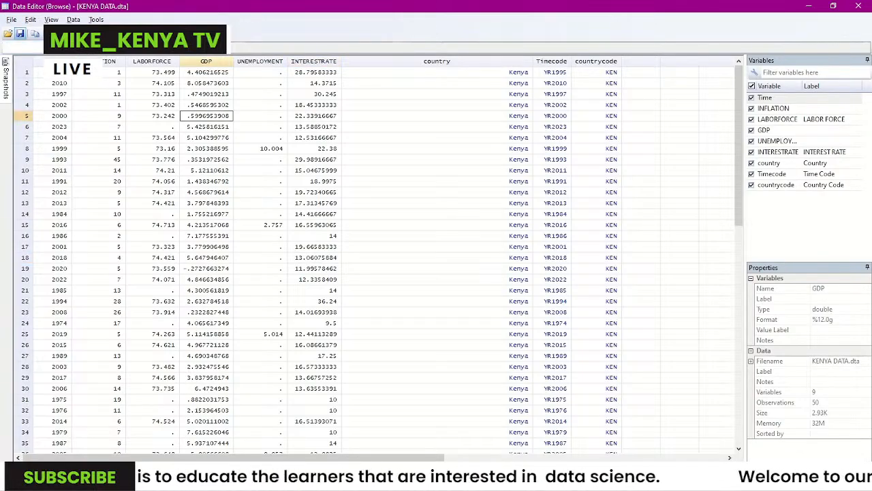
key("ctrl+s")
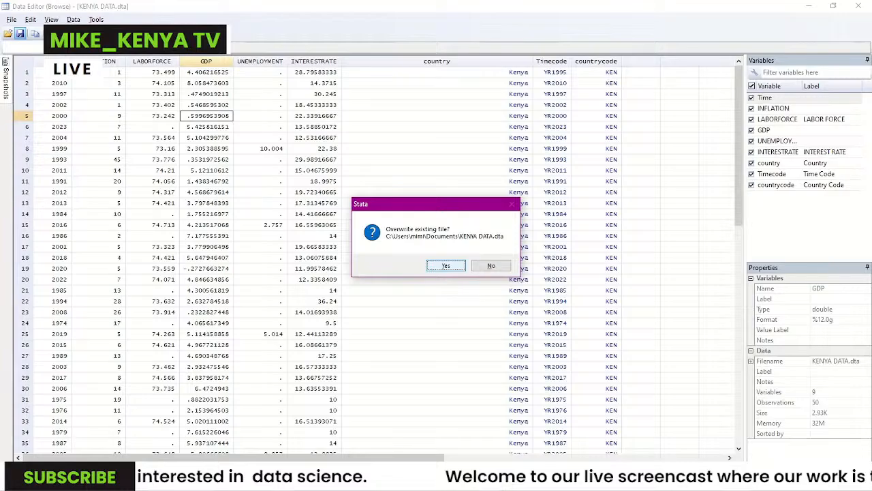
key("Return")
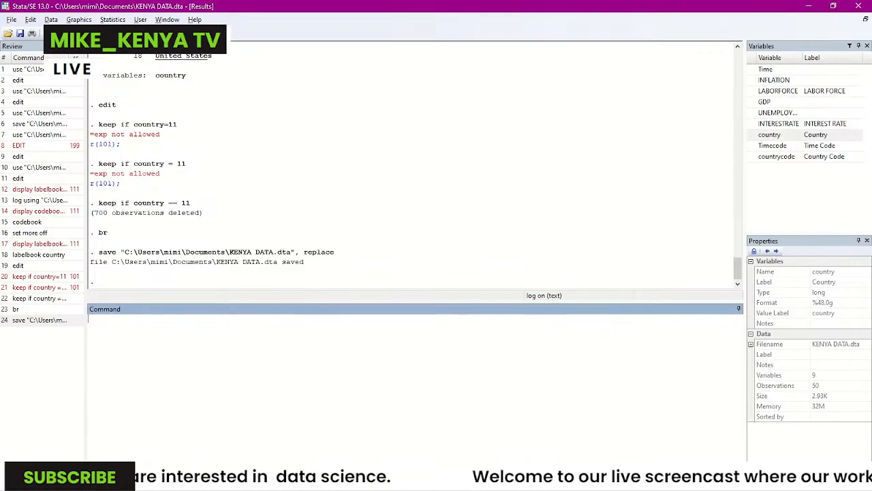
left_click(769, 480)
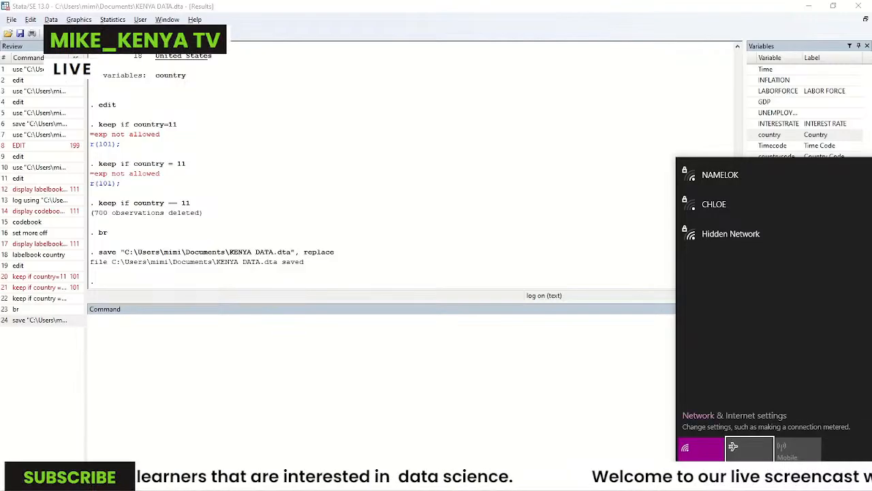
key("Escape")
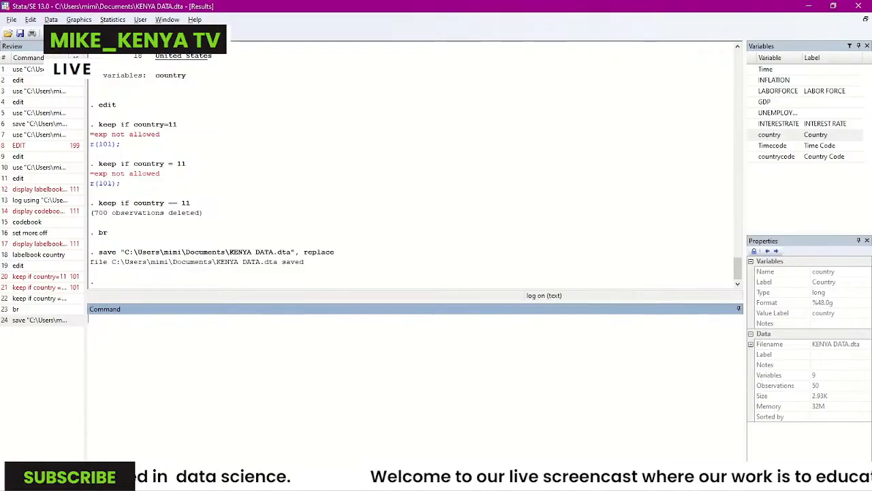
Run a linear regression of INFLATION on INTERESTRATE with the command "regress INFLATION INTERESTRATE".
type("regress")
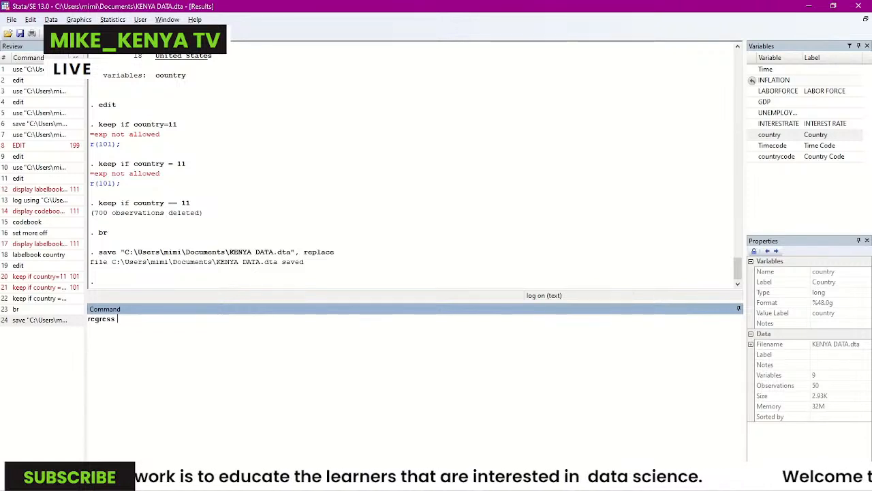
double_click(775, 79)
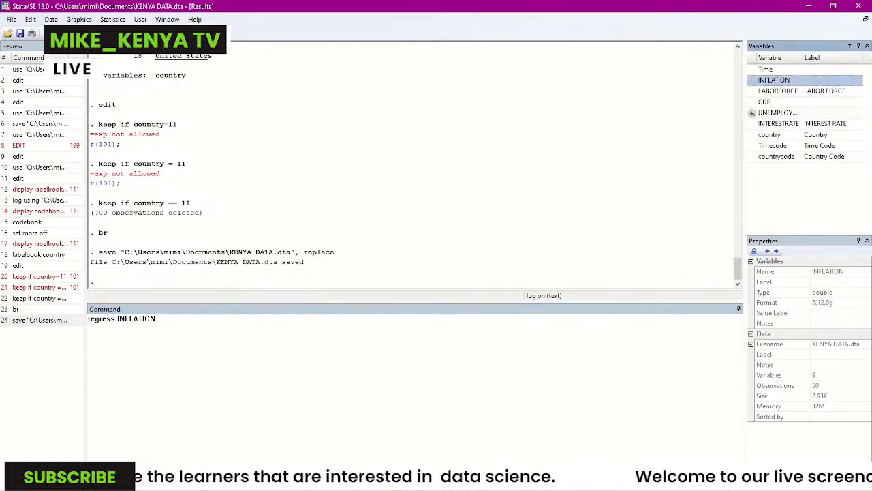
double_click(777, 123)
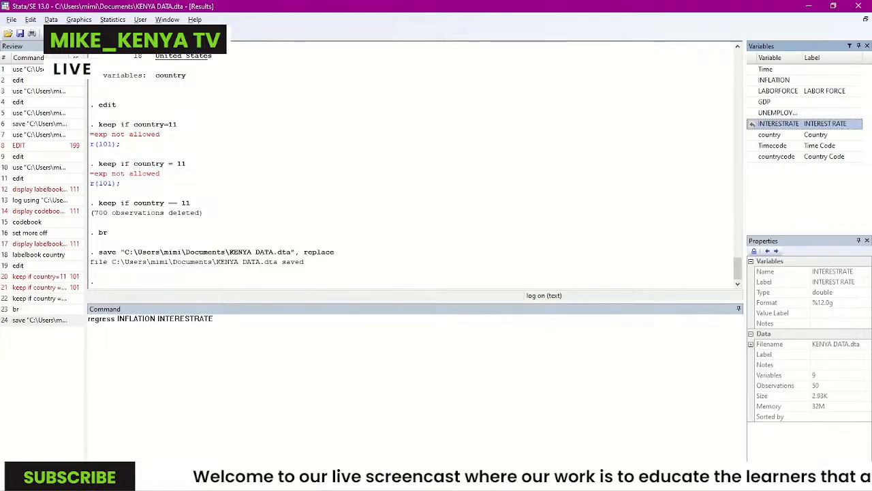
key("Return")
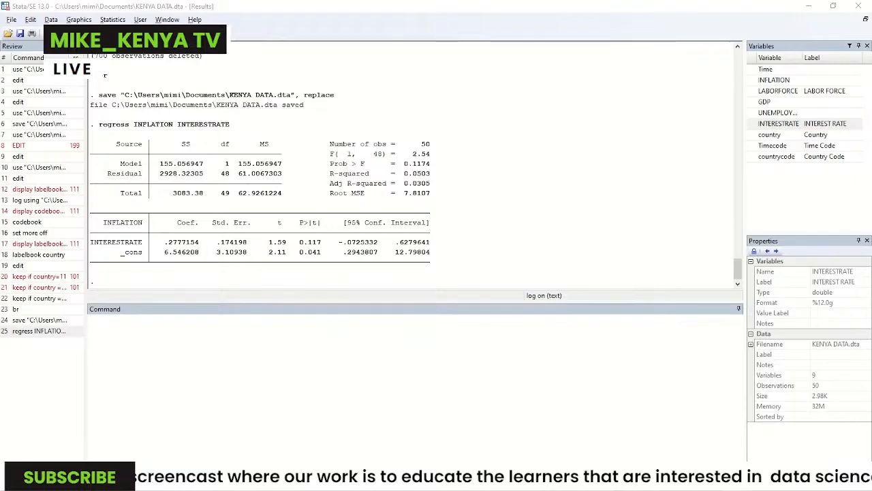
Set up a linear regression with INFLATION as the dependent variable.
left_click(112, 20)
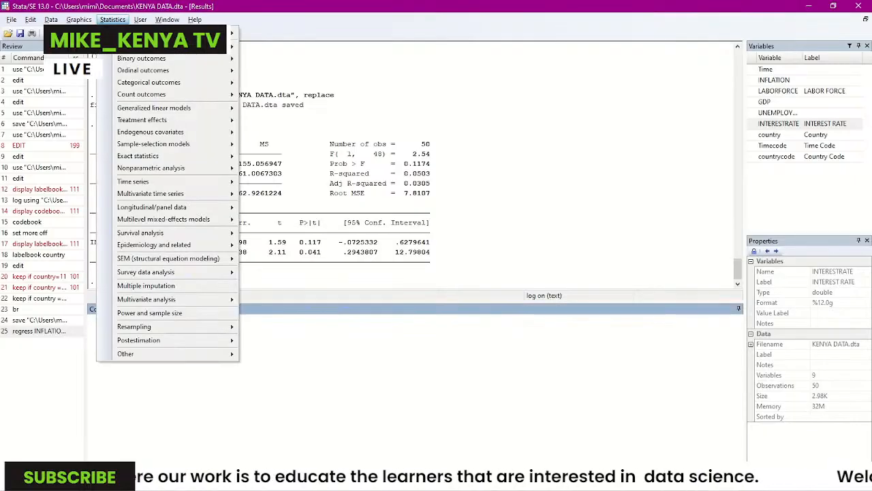
mouse_move(170, 46)
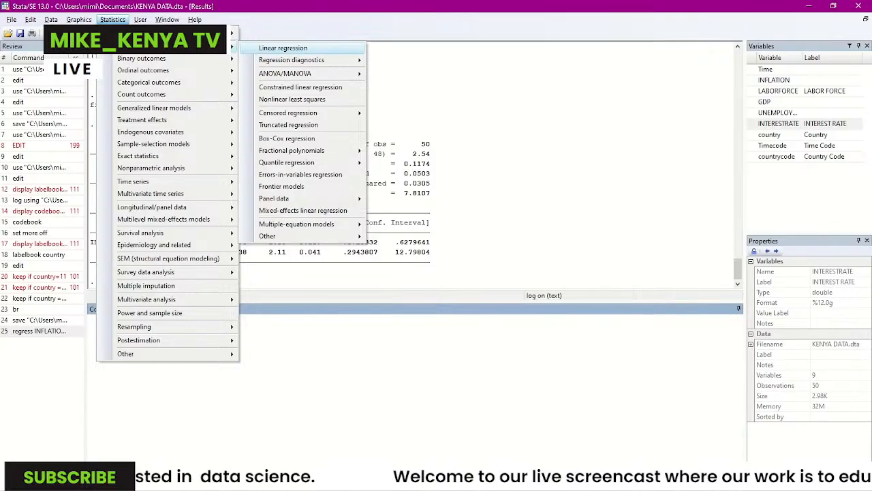
key("Return")
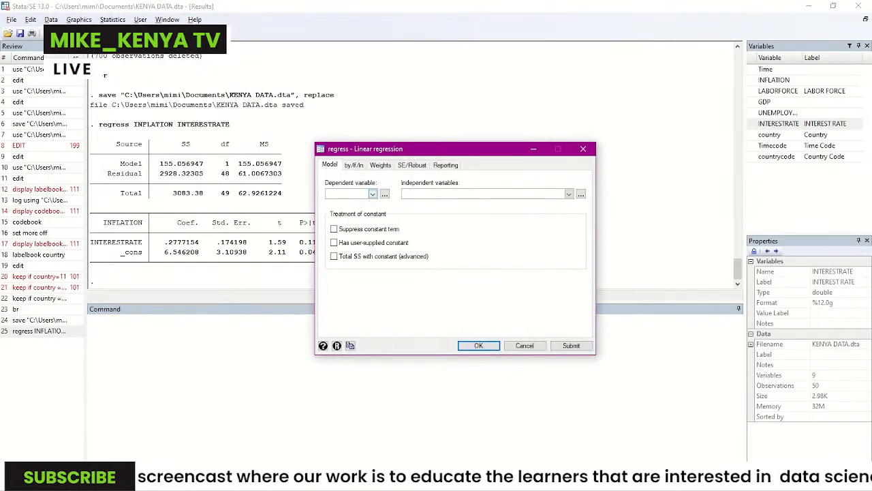
left_click(373, 194)
key("Return")
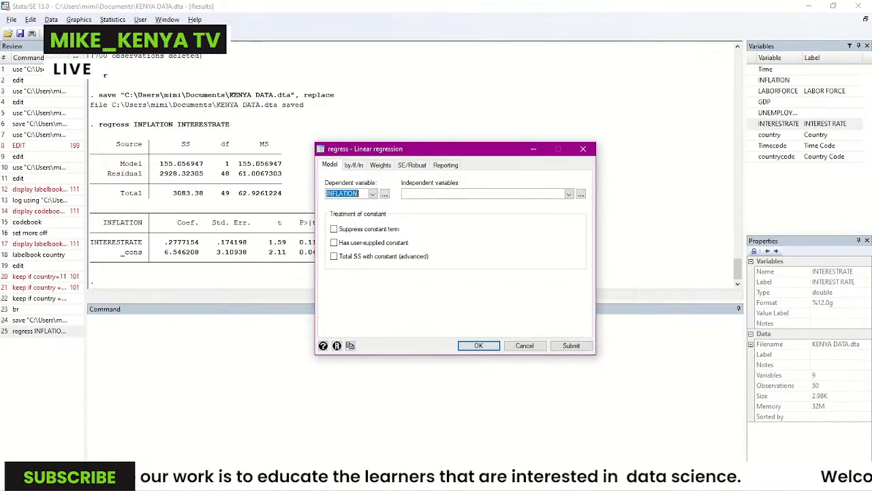
Choose INTERESTRATE as the independent variable of the linear regression.
left_click(482, 194)
left_click(569, 194)
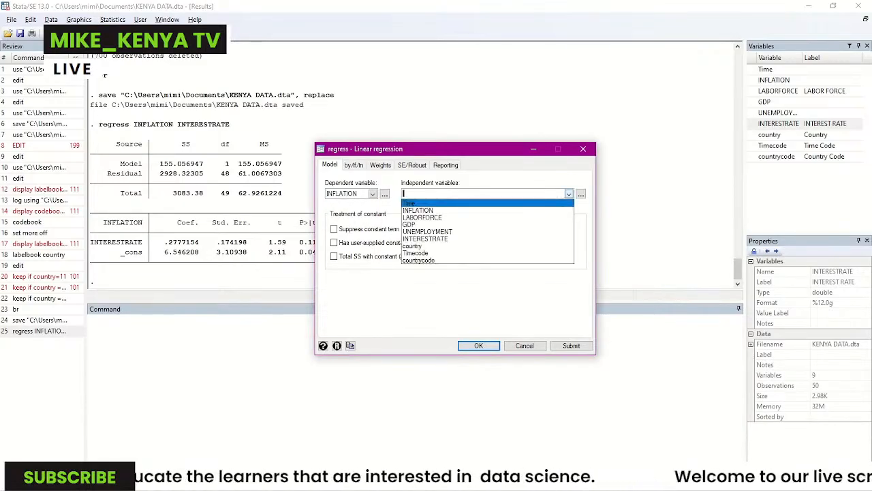
key("Down")
key("Down")
key("Down")
key("Down")
key("Down")
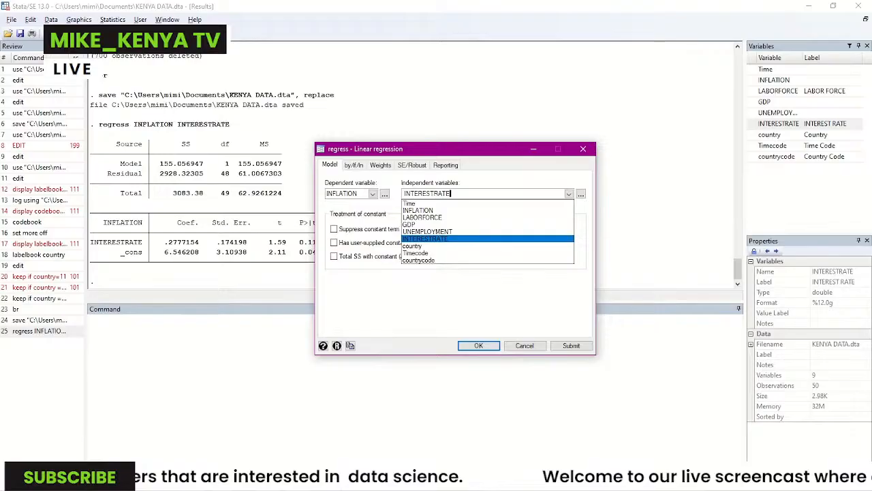
key("Return")
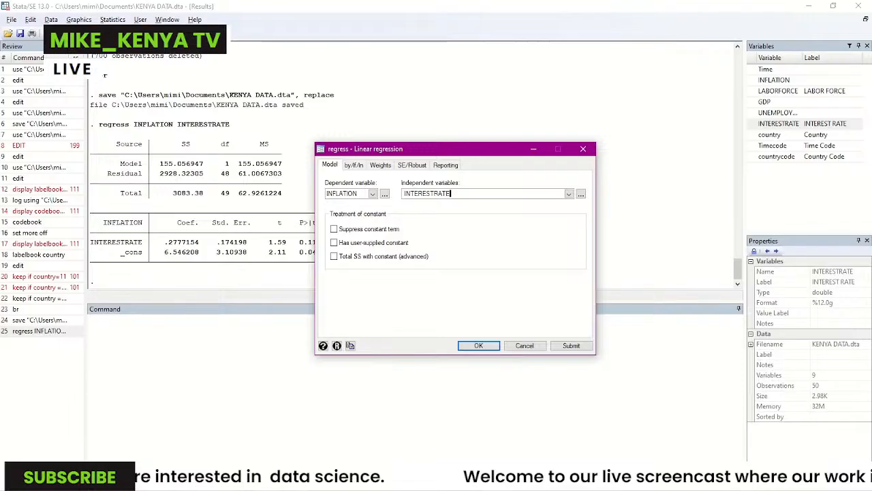
Look through the standard error types and run the regression of INFLATION on INTERESTRATE with the default standard errors.
left_click(412, 165)
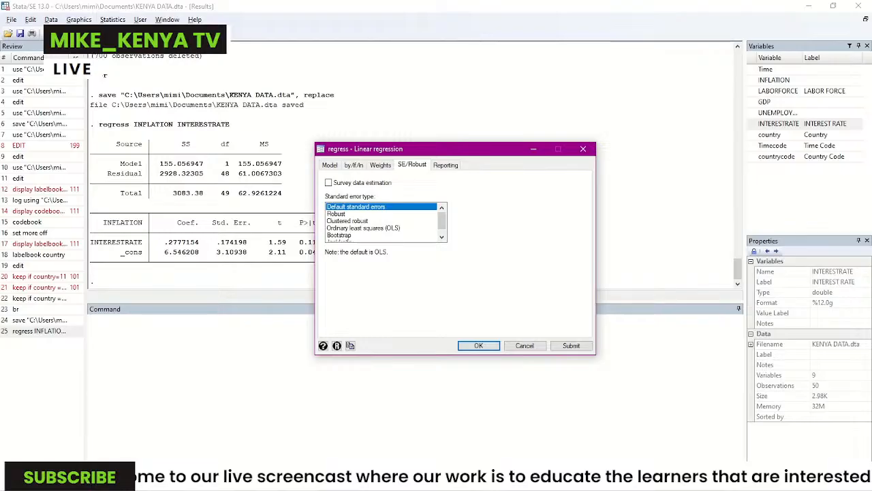
scroll(384, 222, "down", 1)
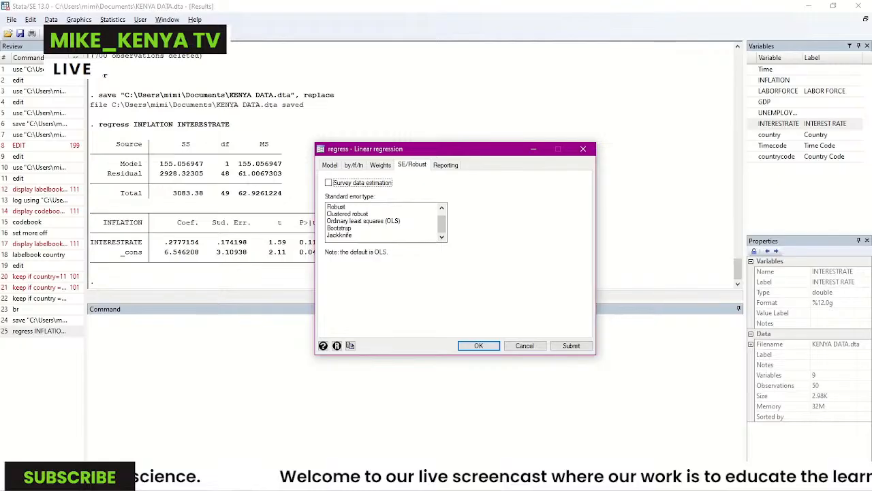
left_click(330, 165)
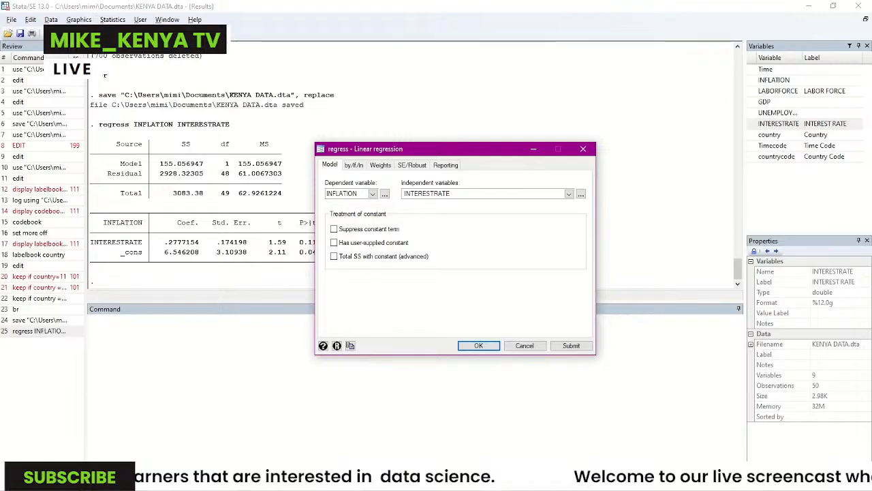
key("Return")
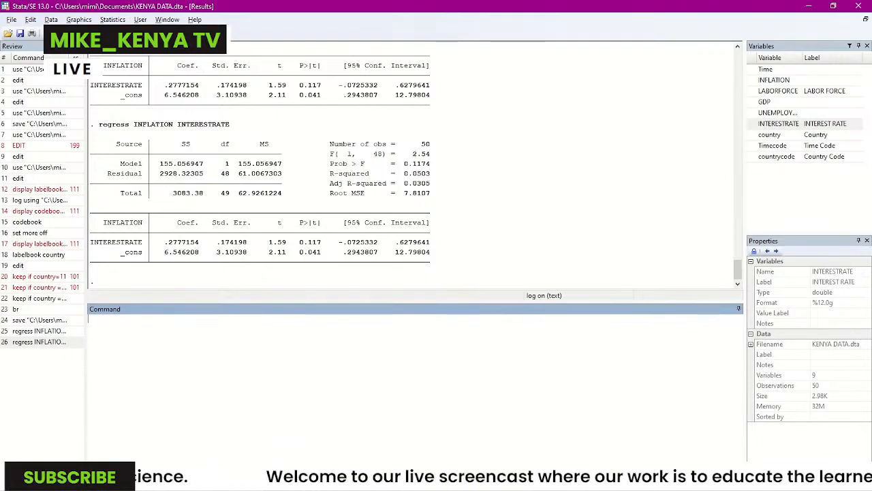
Run a linear regression of INFLATION on UNEMPLOYMENT with the command "regress INFLATION UNEMPLOYMENT".
key("alt+Tab")
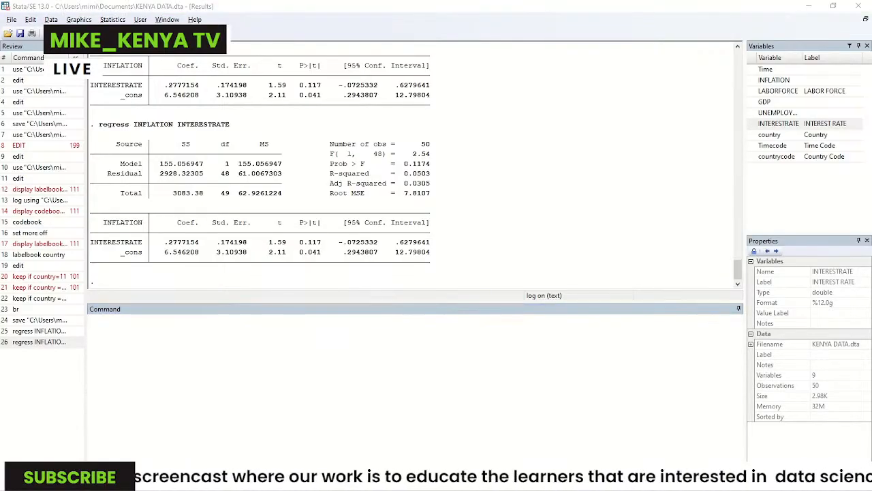
key("alt+Tab")
type("regress")
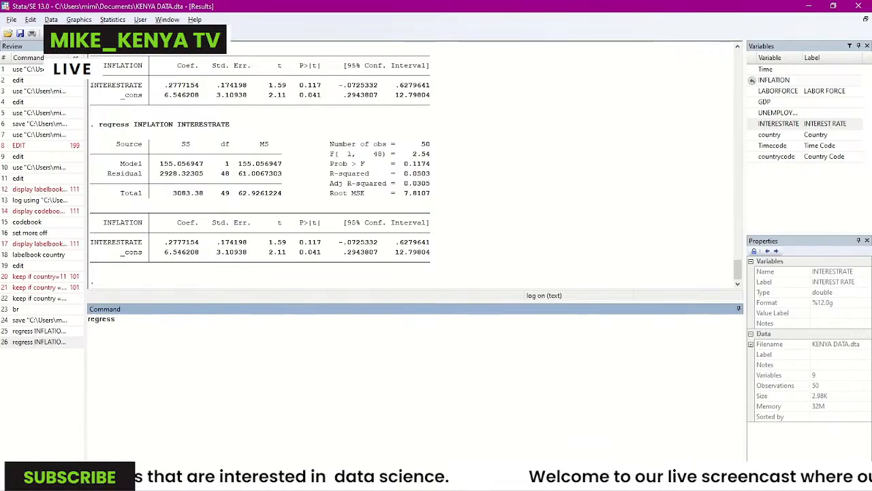
left_click(773, 80)
double_click(773, 80)
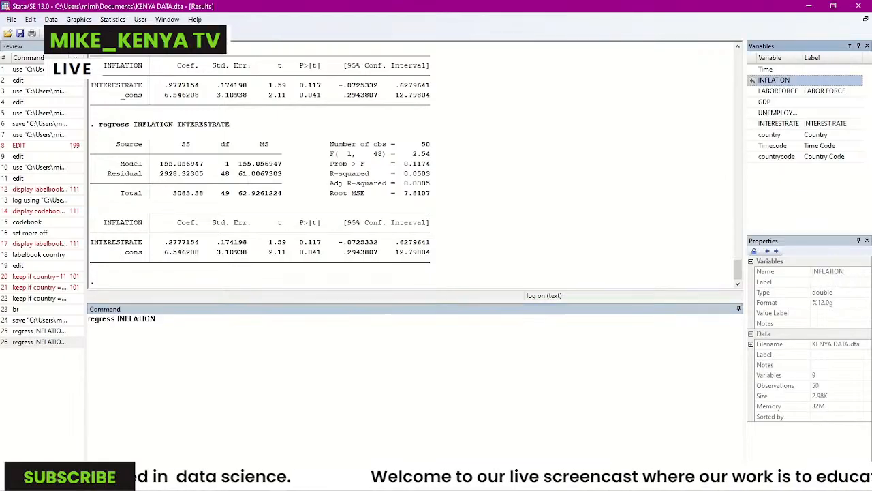
left_click(777, 113)
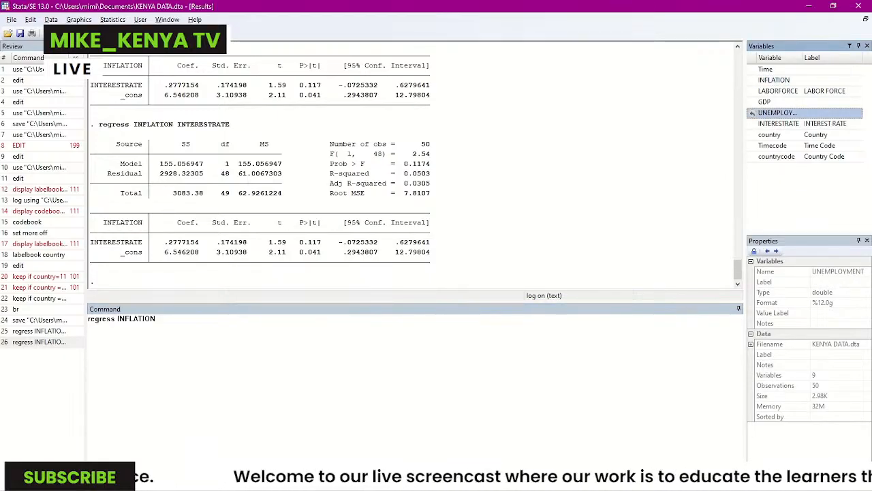
double_click(777, 113)
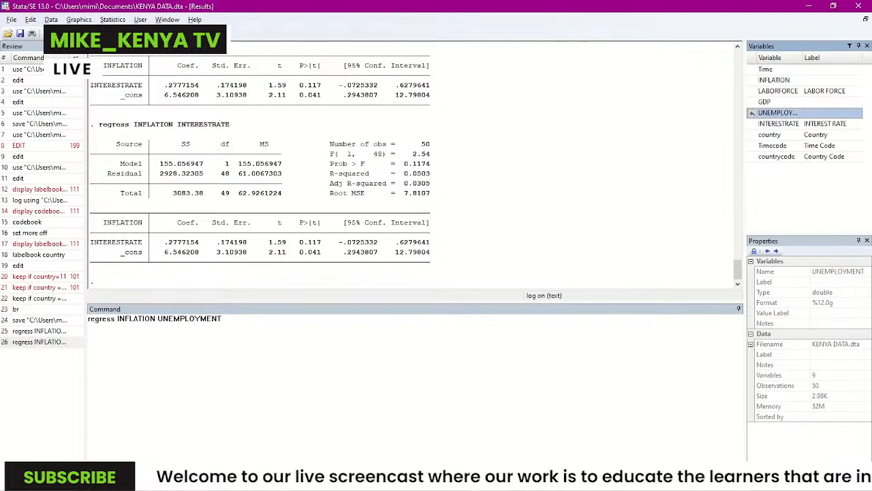
key("Return")
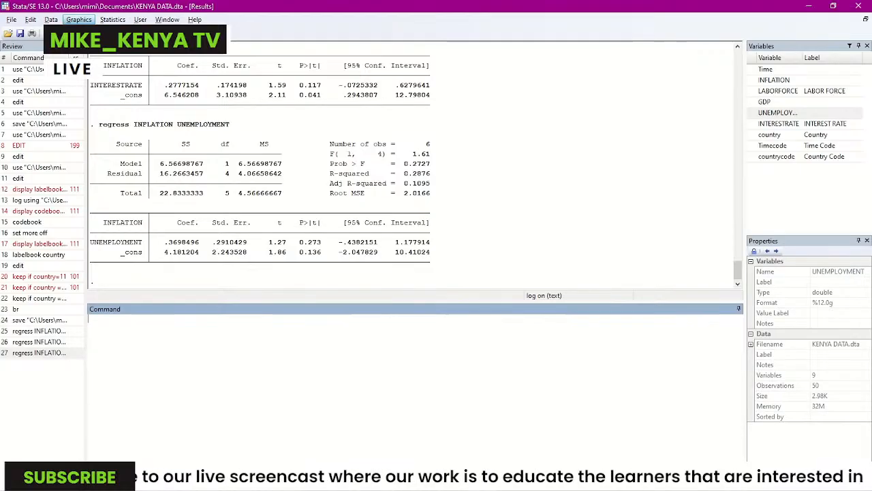
Declare the dataset to be time-series data with Time as time variable, country as panel ID and a yearly time unit.
left_click(78, 20)
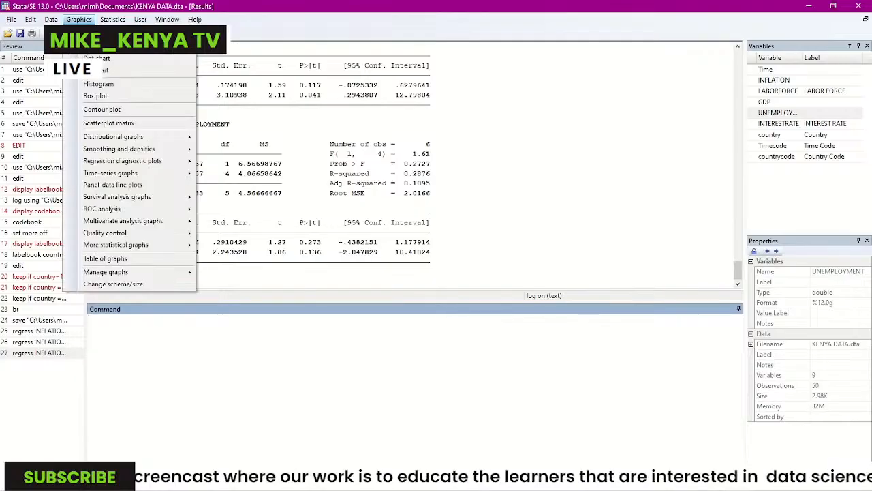
mouse_move(112, 20)
mouse_move(157, 34)
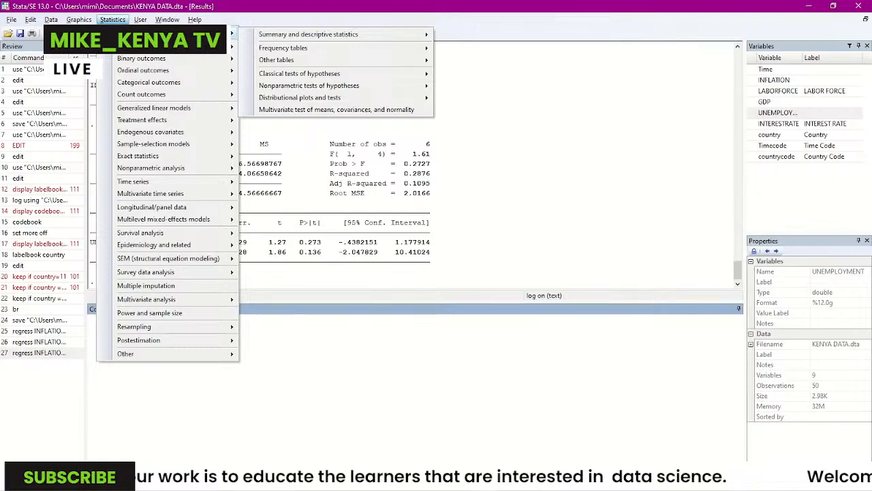
mouse_move(133, 181)
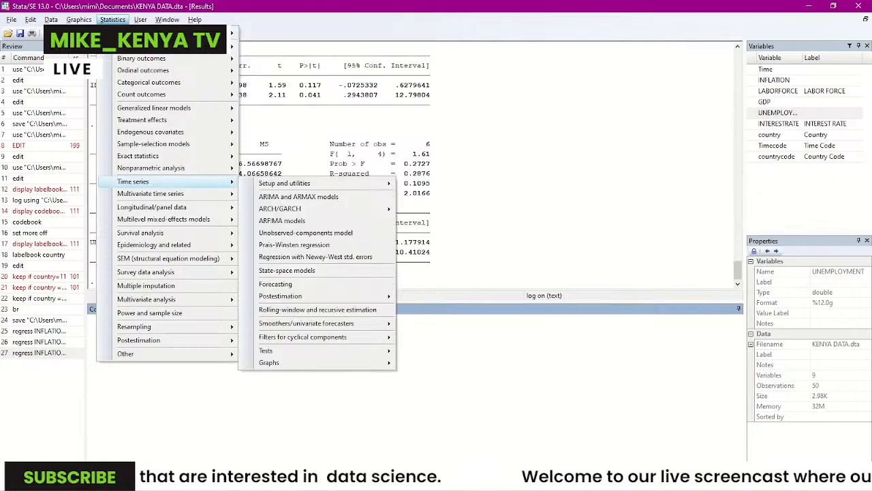
mouse_move(285, 182)
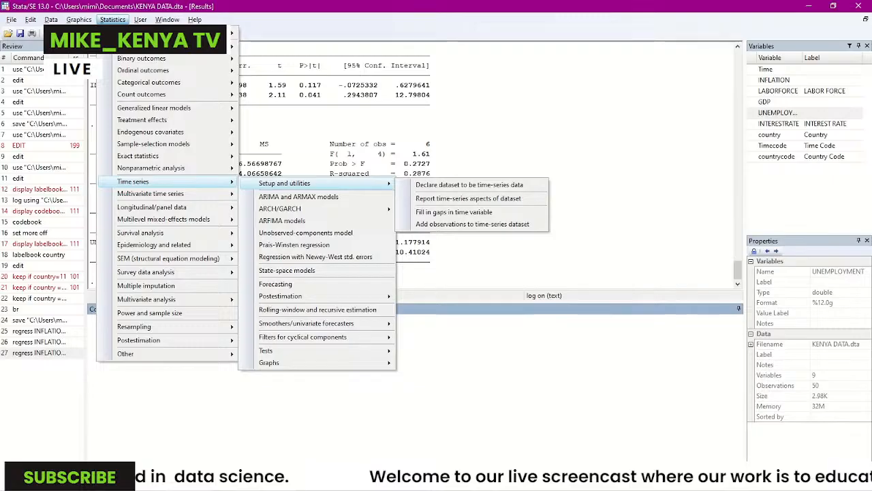
mouse_move(79, 20)
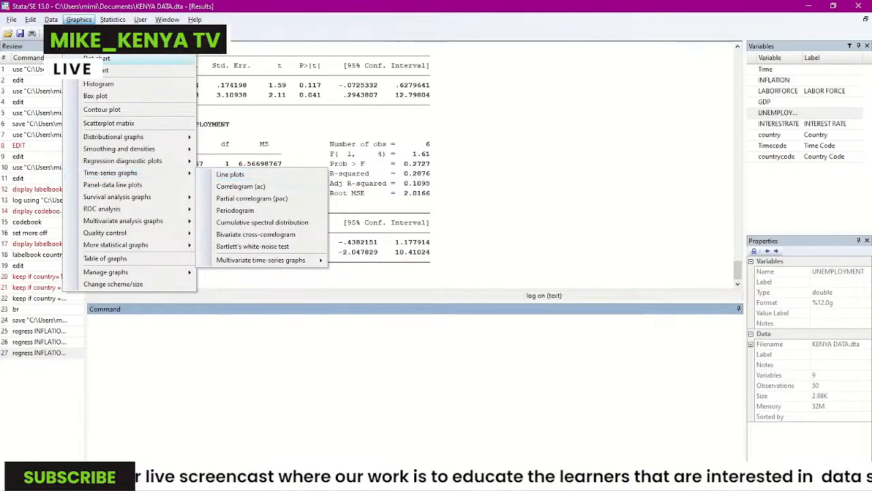
mouse_move(112, 20)
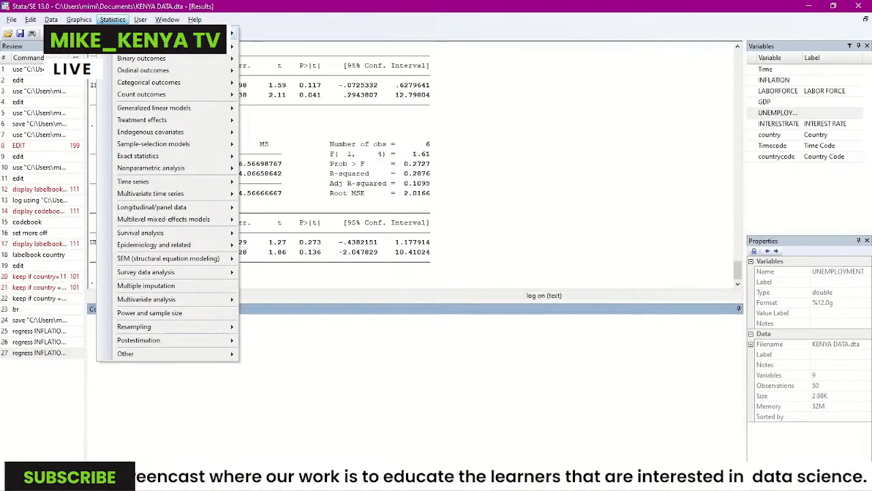
mouse_move(151, 168)
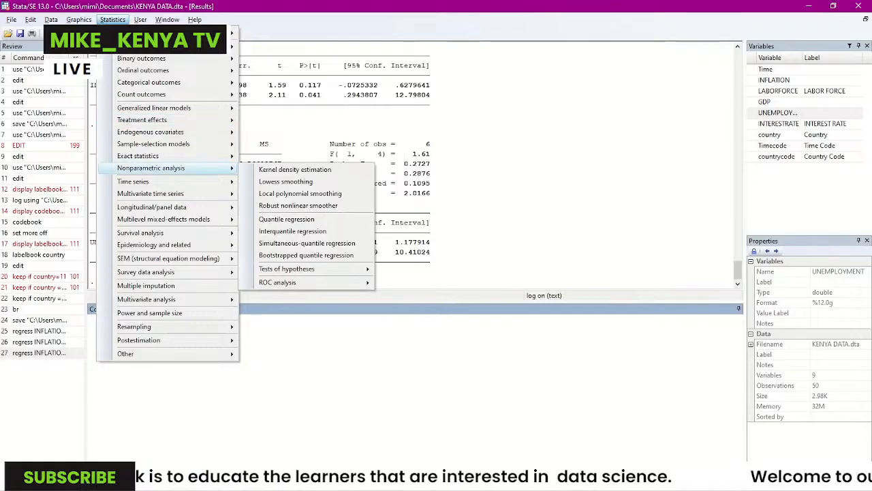
mouse_move(132, 181)
mouse_move(284, 184)
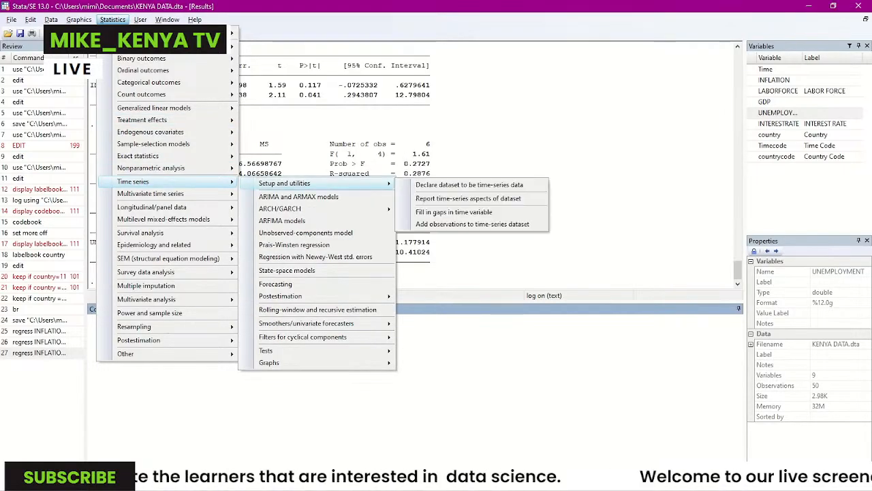
left_click(469, 197)
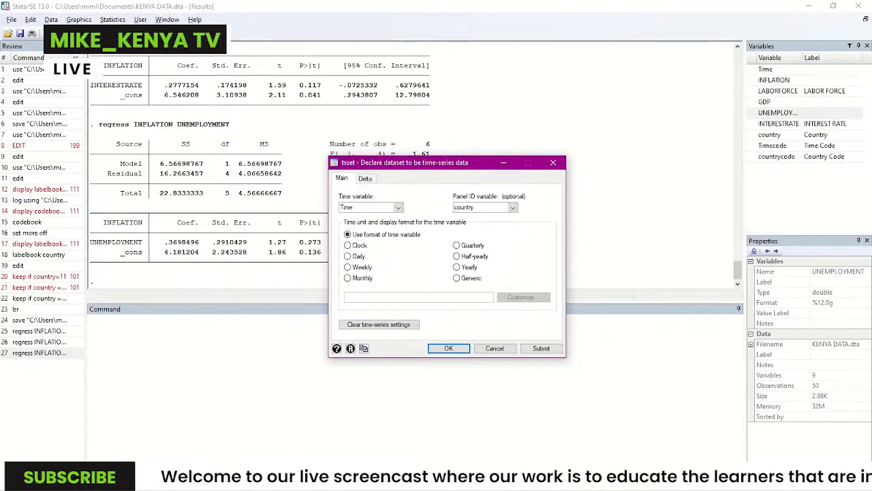
left_click(457, 267)
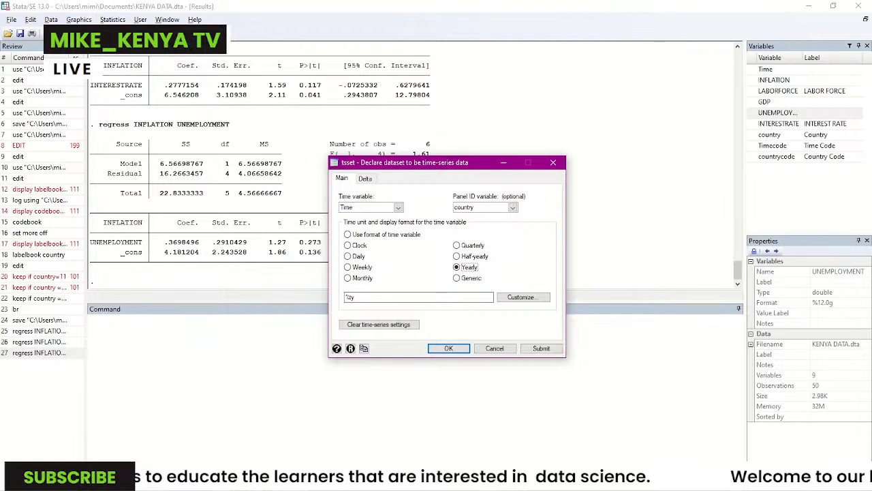
left_click(448, 349)
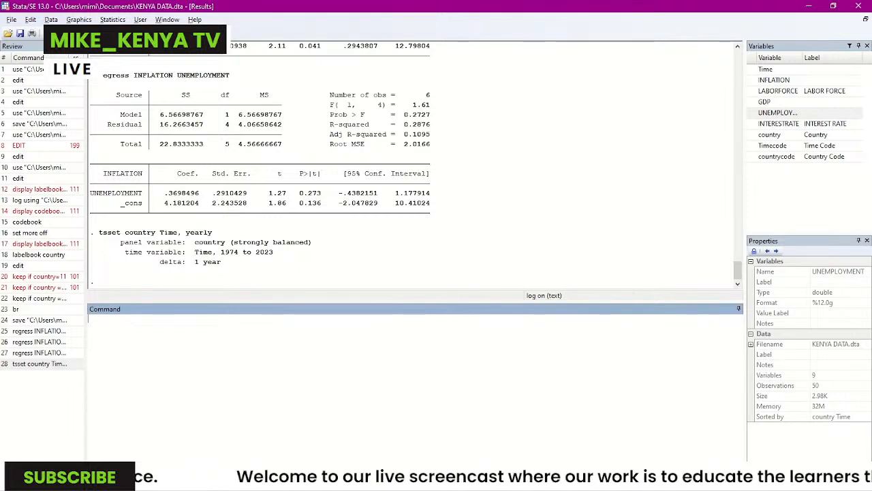
Reopen the time-series declaration settings for the dataset and enter Time as the time variable.
left_click(112, 20)
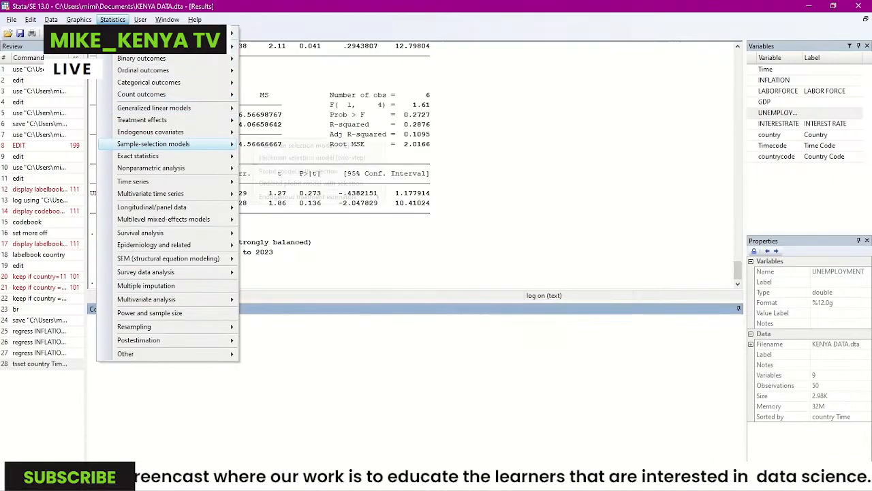
mouse_move(163, 182)
mouse_move(285, 183)
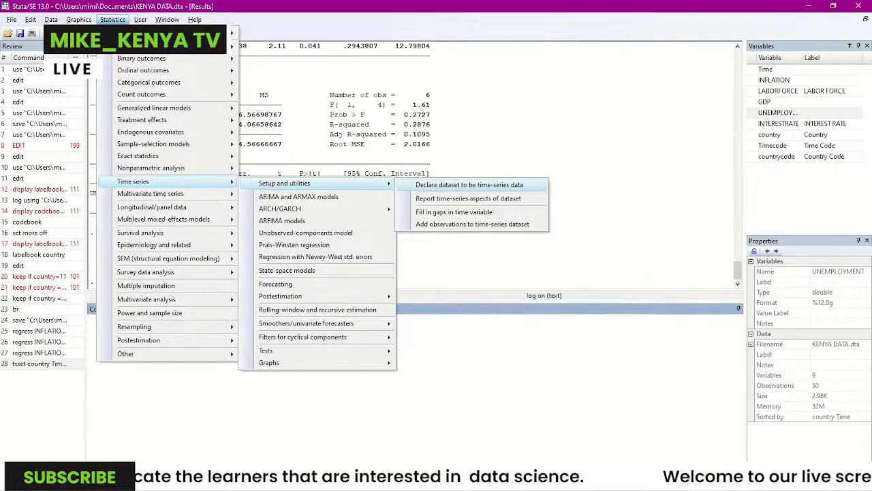
left_click(469, 184)
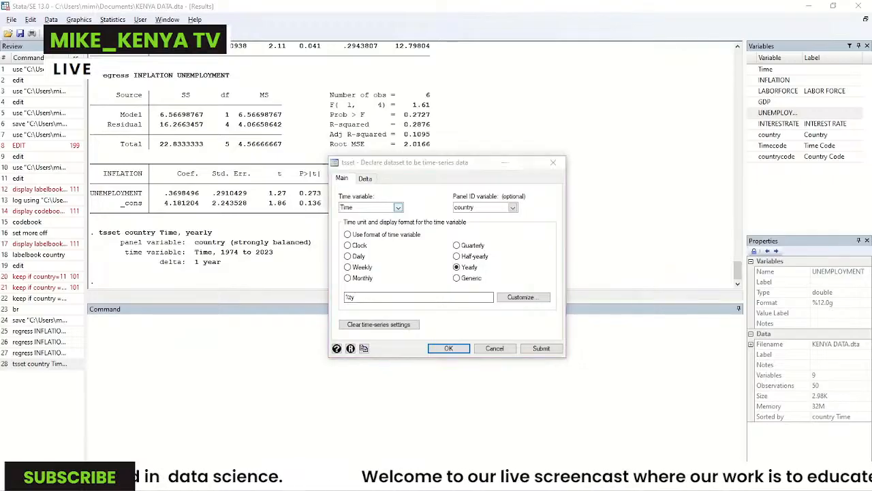
left_click(399, 207)
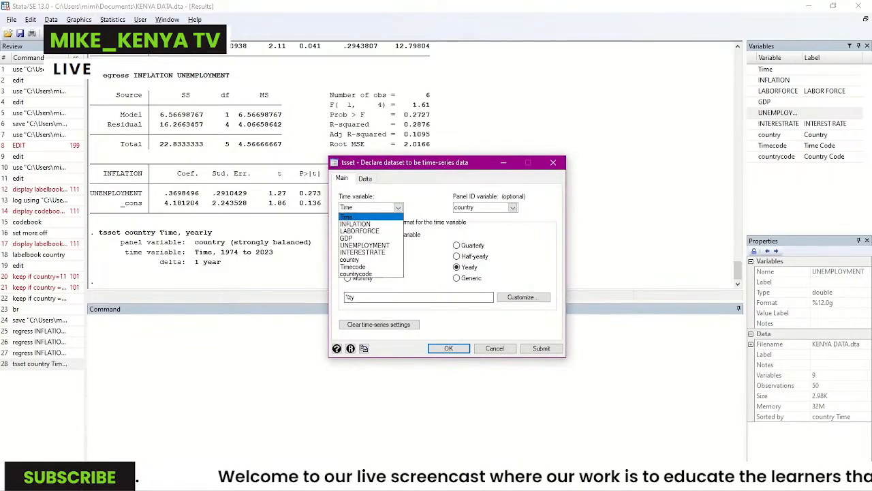
left_click(347, 217)
key("BackSpace")
key("BackSpace")
key("BackSpace")
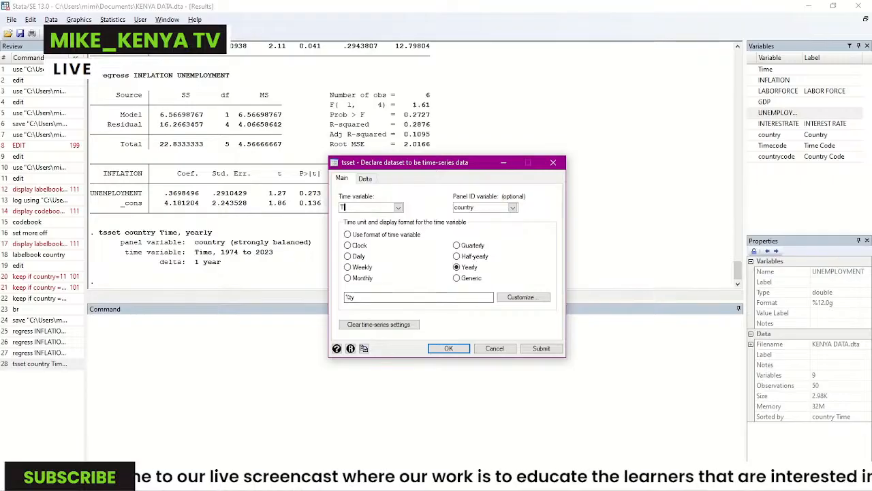
type("im")
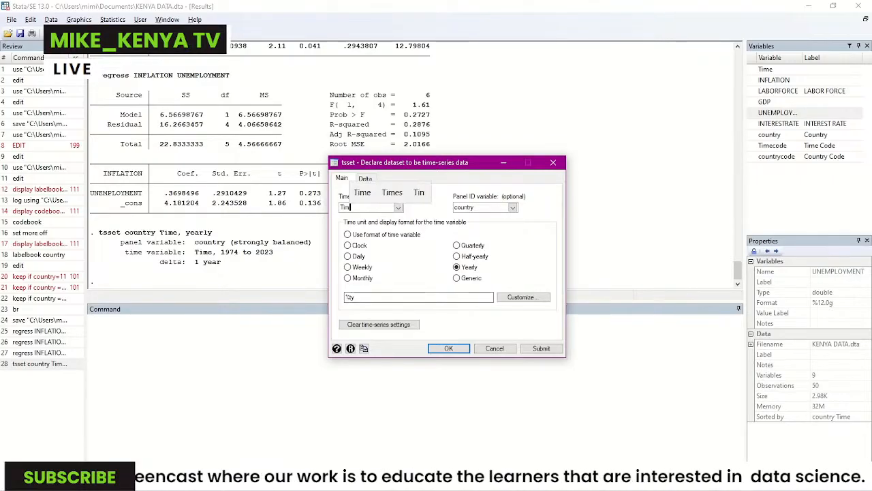
type("e")
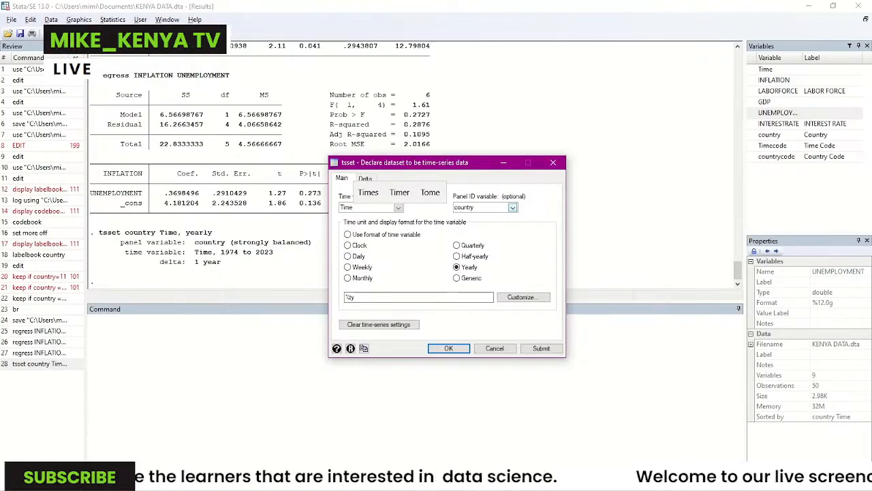
Clear the optional panel ID variable and declare the dataset as yearly time-series data by Time alone.
left_click(513, 207)
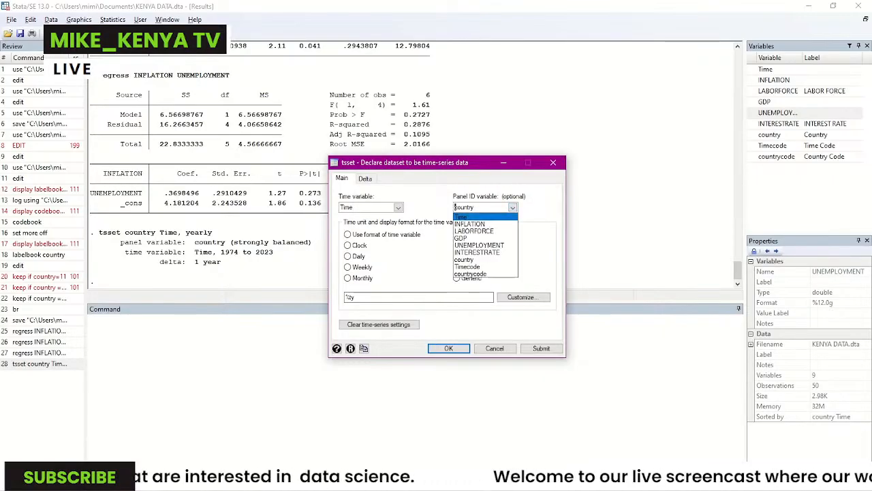
key("Escape")
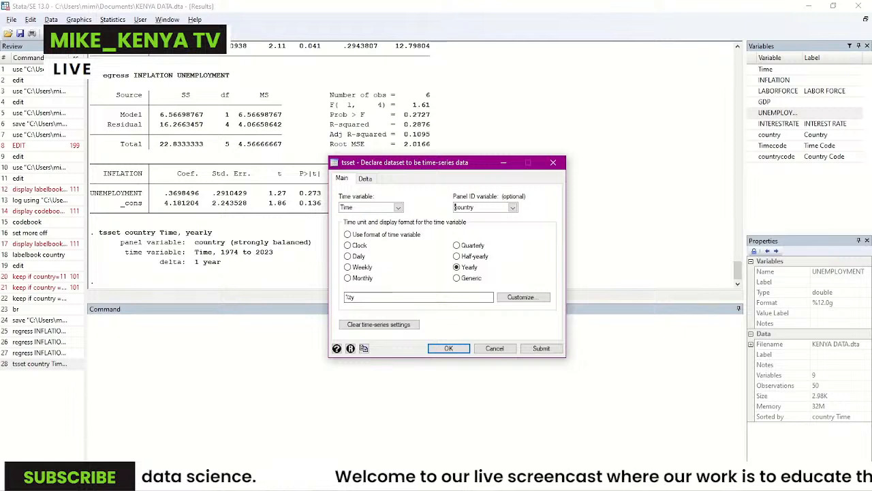
key("shift+End")
key("Delete")
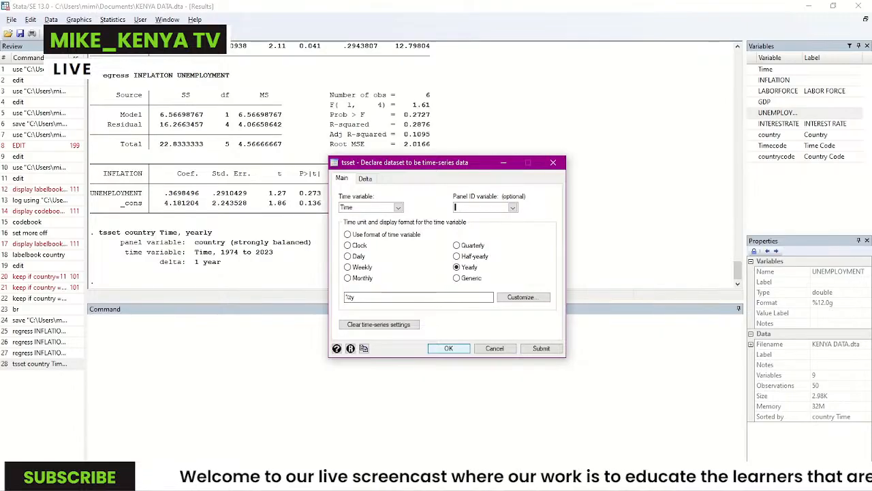
key("Return")
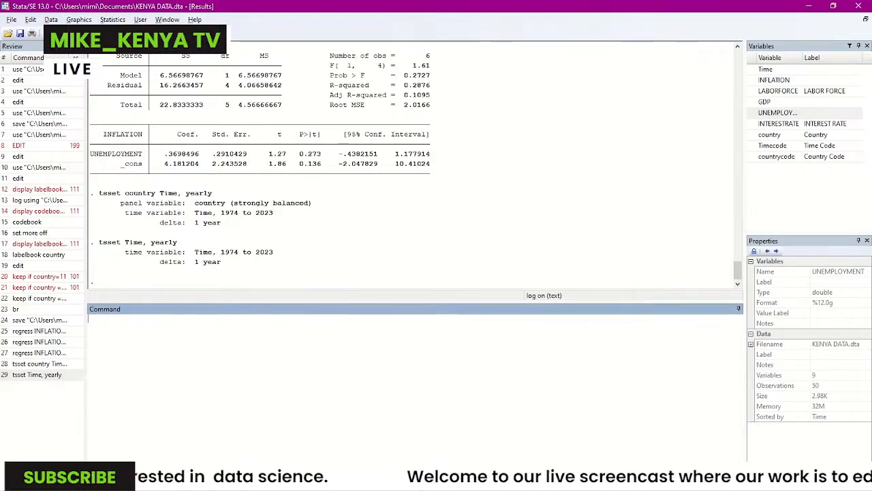
Start a time-series line plot and define its first plot as a line of INFLATION.
left_click(78, 19)
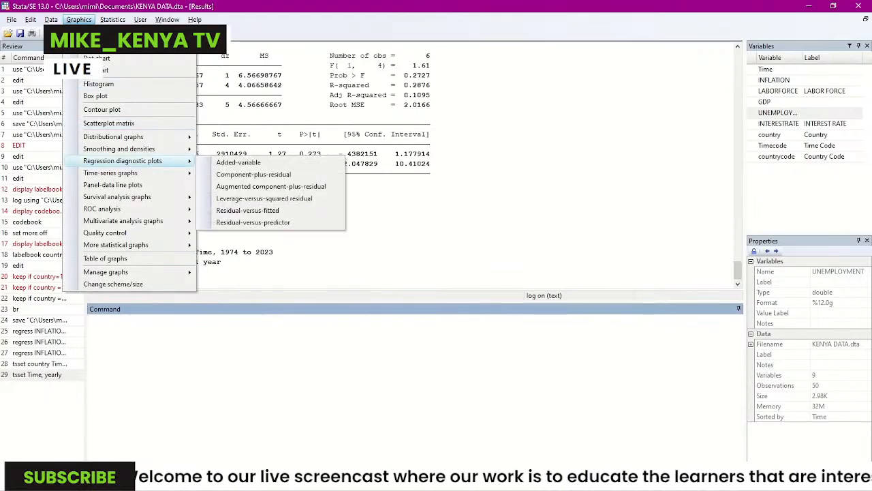
mouse_move(110, 173)
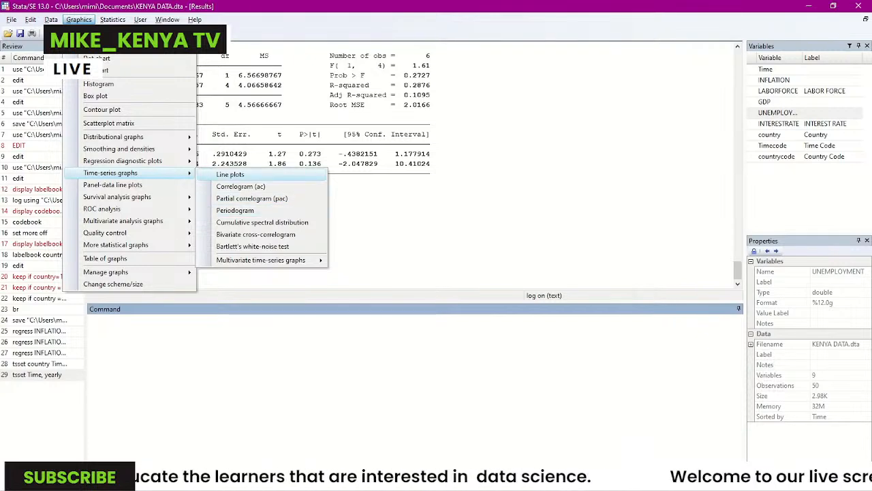
key("Return")
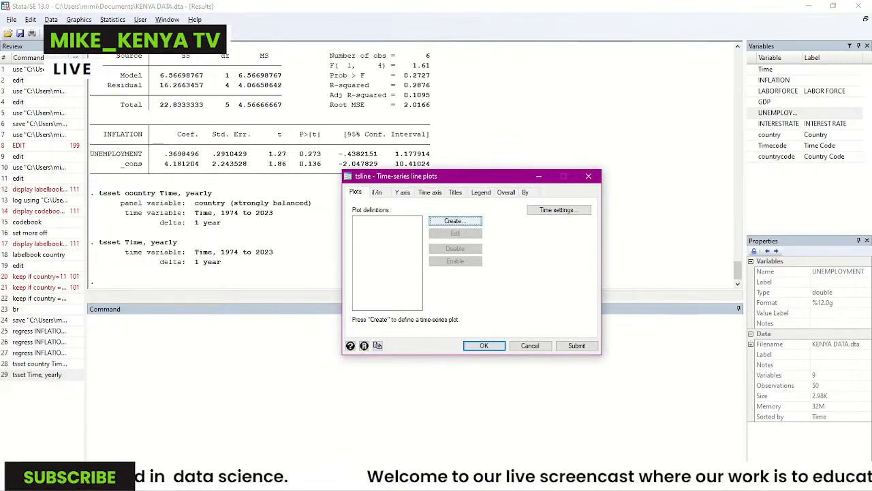
key("Return")
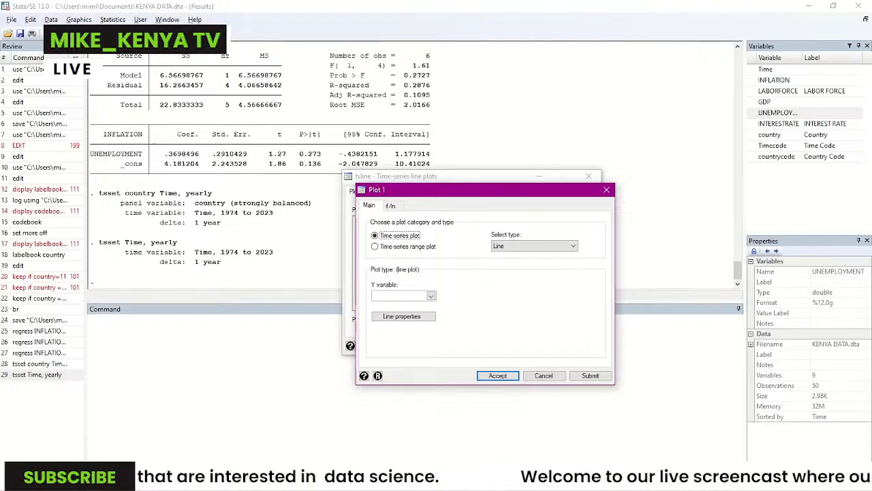
left_click(431, 296)
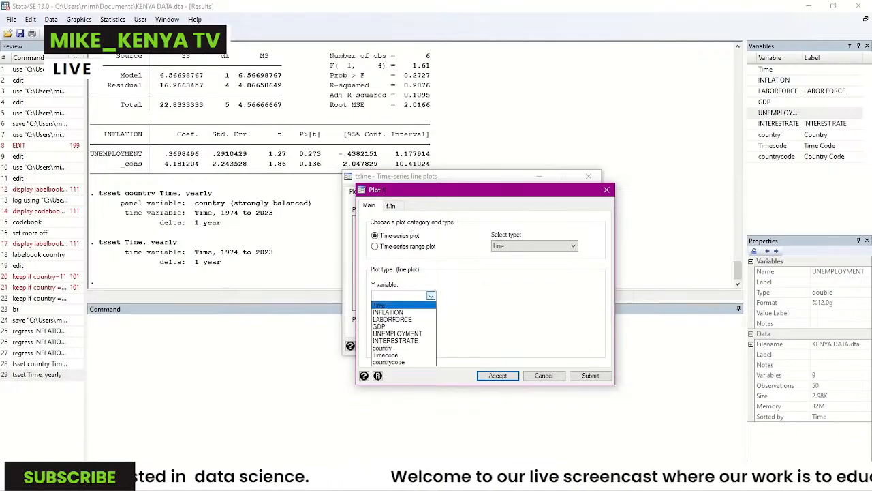
left_click(389, 313)
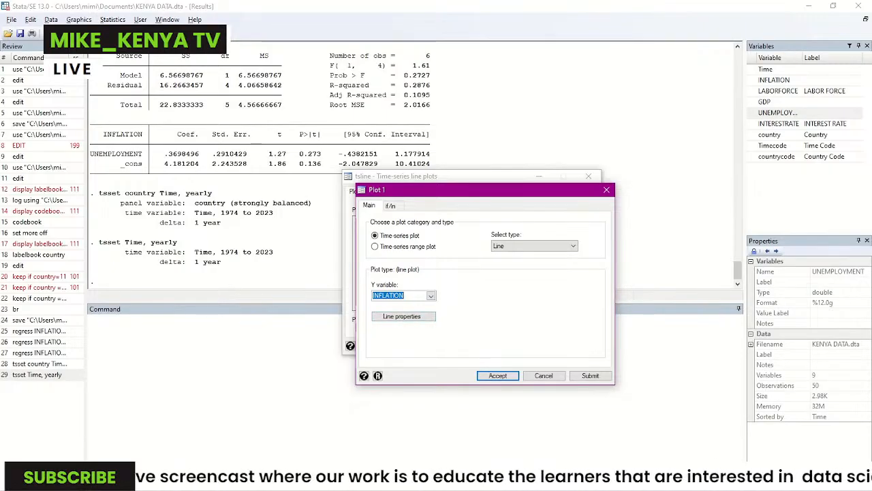
left_click(498, 376)
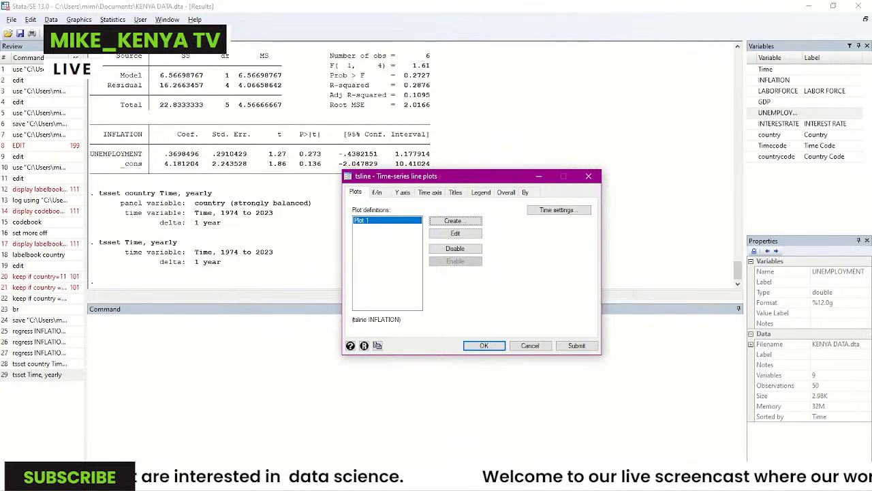
Add a second line plot with UNEMPLOYMENT as its Y variable to the time-series graph.
left_click(471, 222)
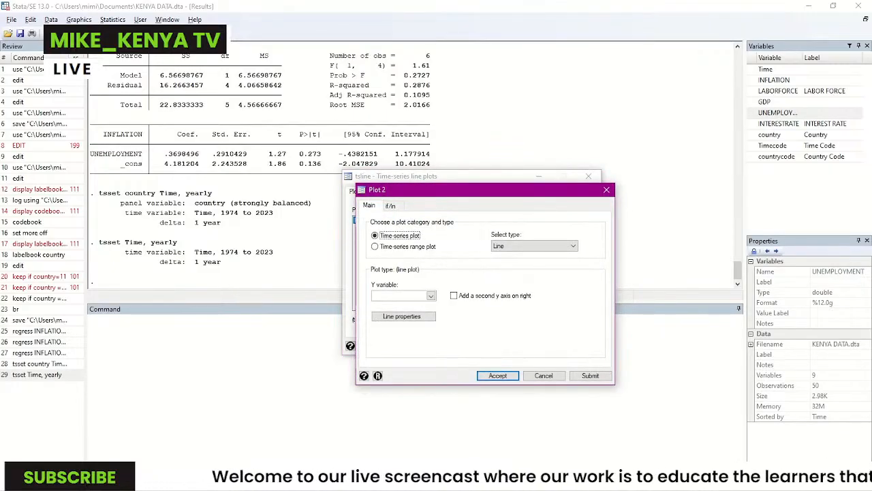
left_click(431, 295)
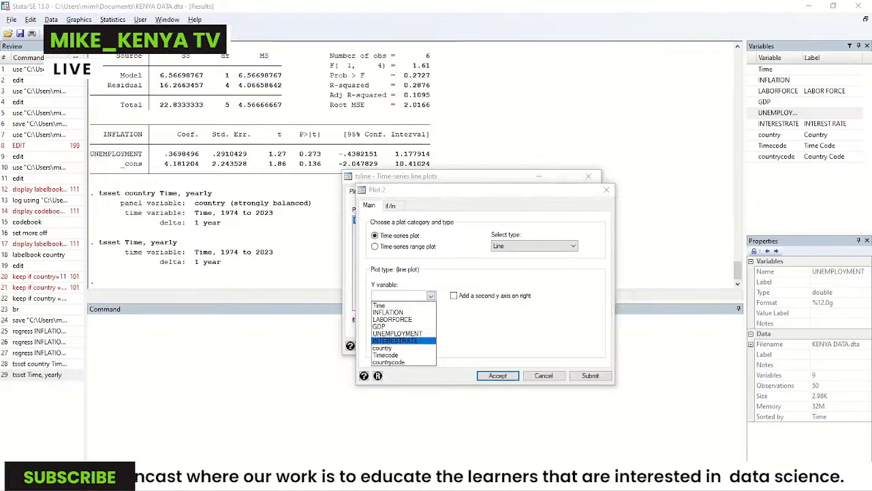
key("Return")
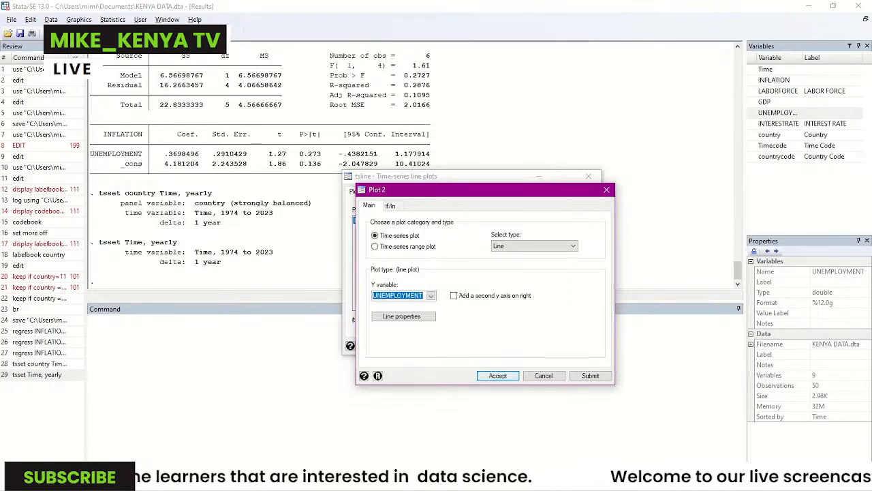
key("Return")
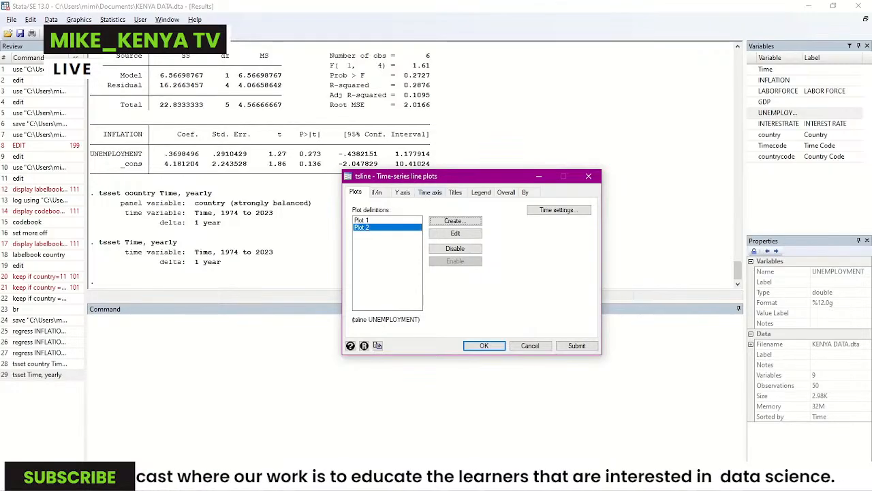
Title the graph's time axis "year" and its Y axis "Rate (%)".
left_click(430, 192)
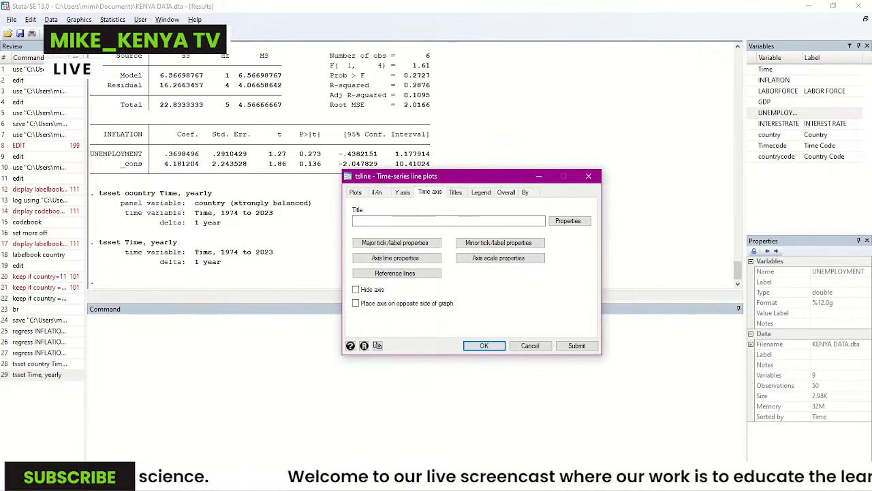
type("year")
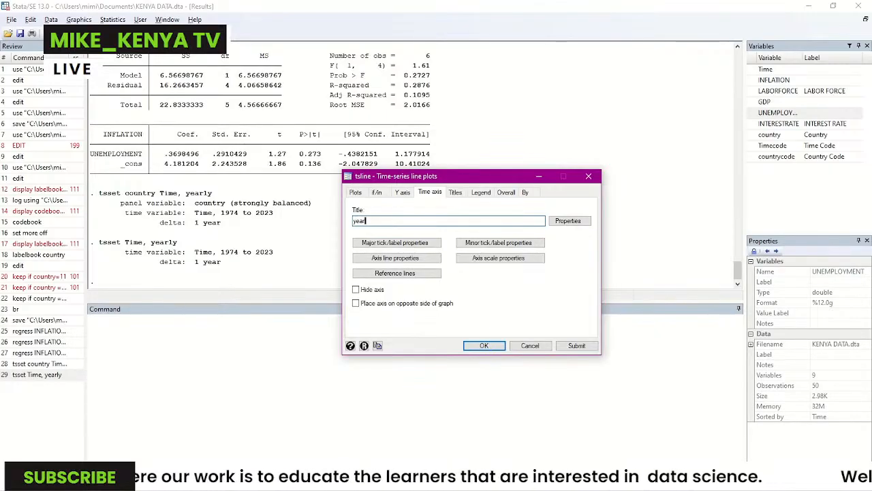
left_click(403, 192)
left_click(402, 220)
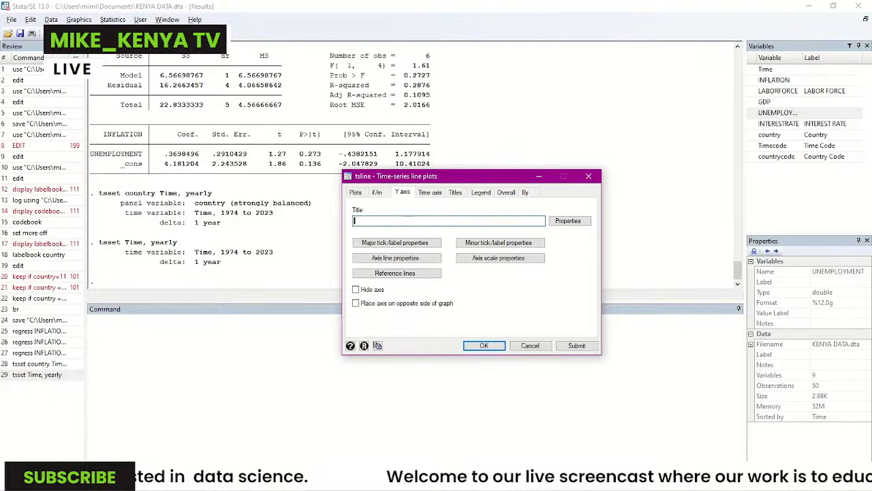
type("Rate")
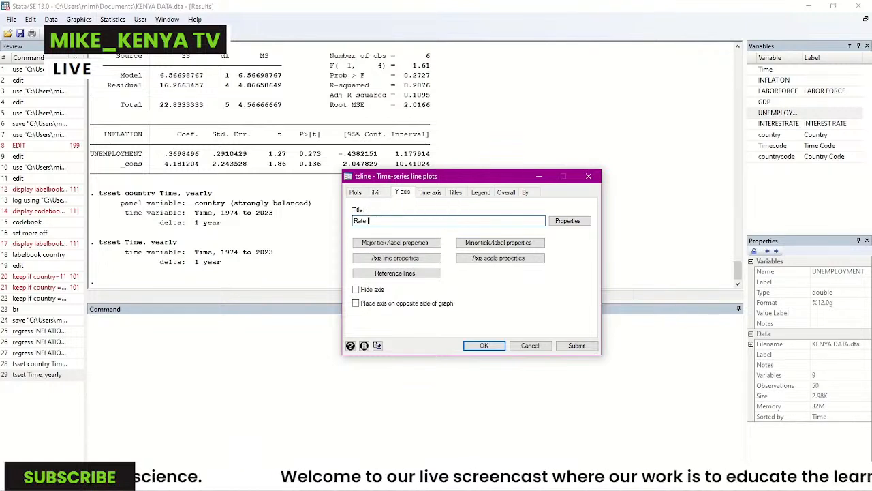
type(" in ")
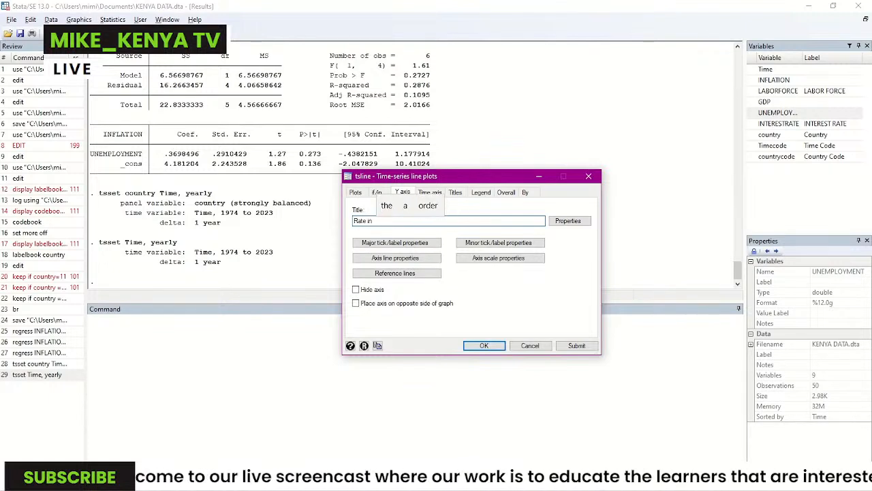
type("%")
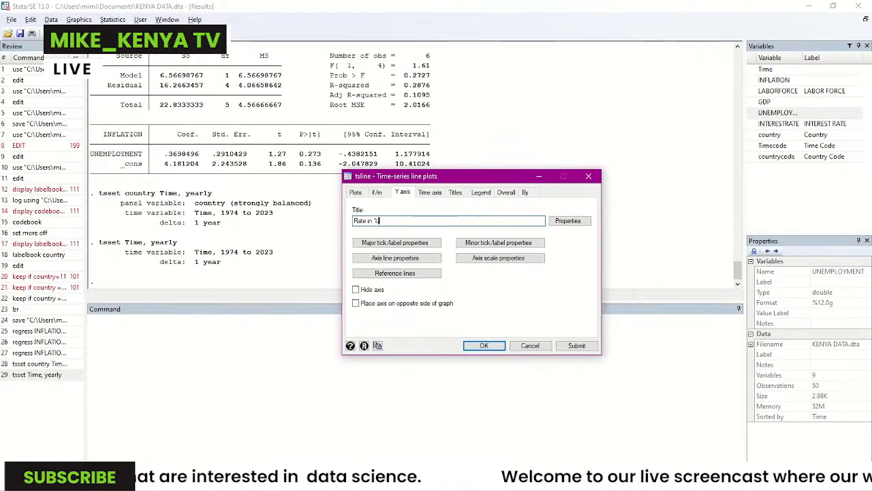
key("BackSpace")
key("BackSpace")
key("BackSpace")
key("BackSpace")
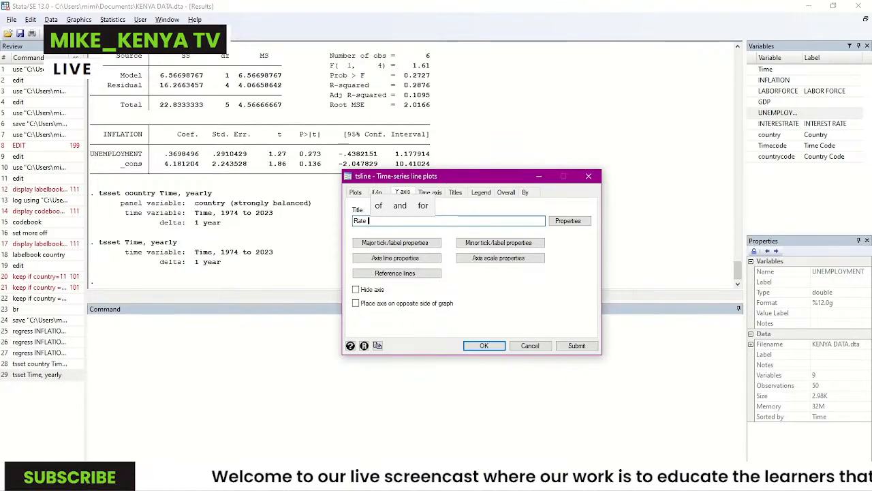
type("(%)")
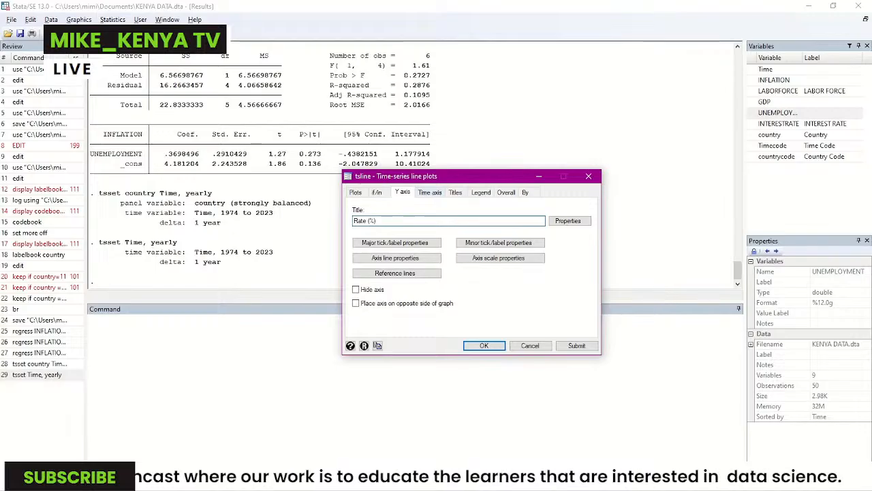
Review both axis titles and capitalize the time axis title to "Year".
left_click(430, 192)
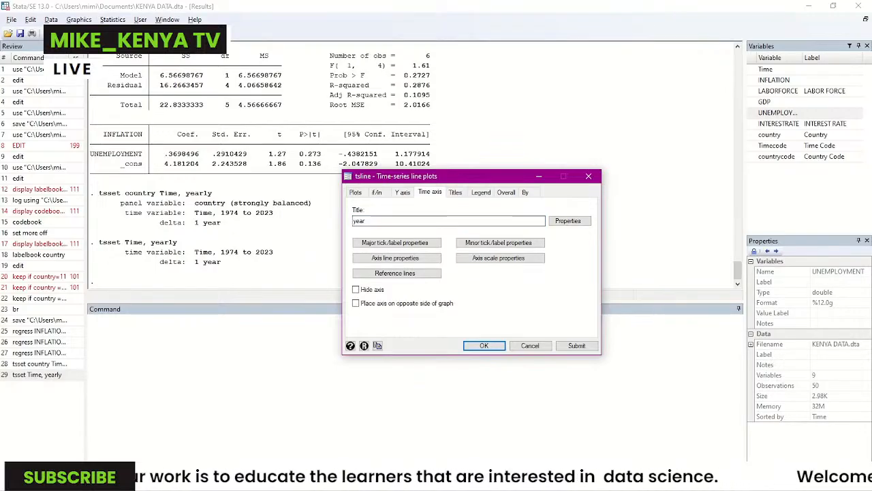
left_click(395, 193)
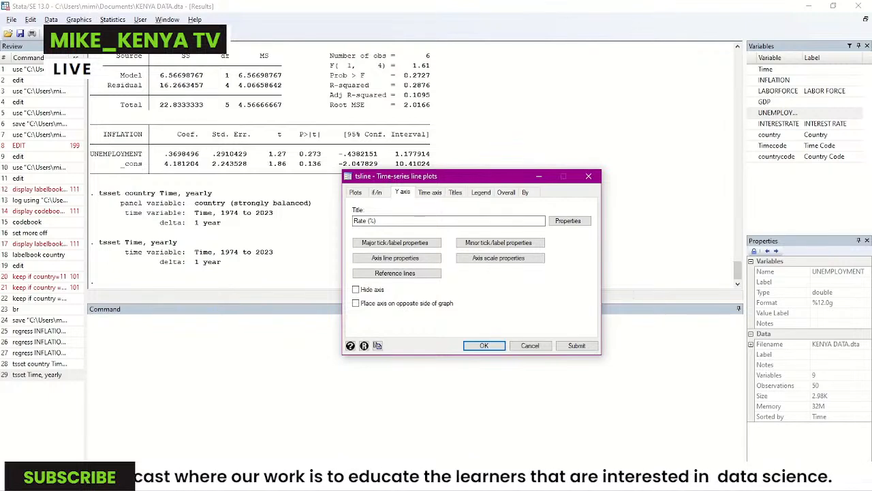
left_click(430, 192)
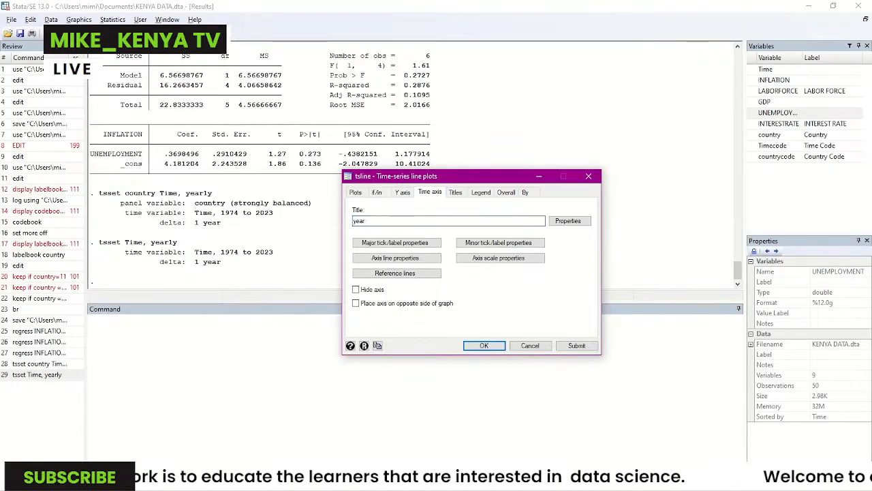
left_click(357, 221)
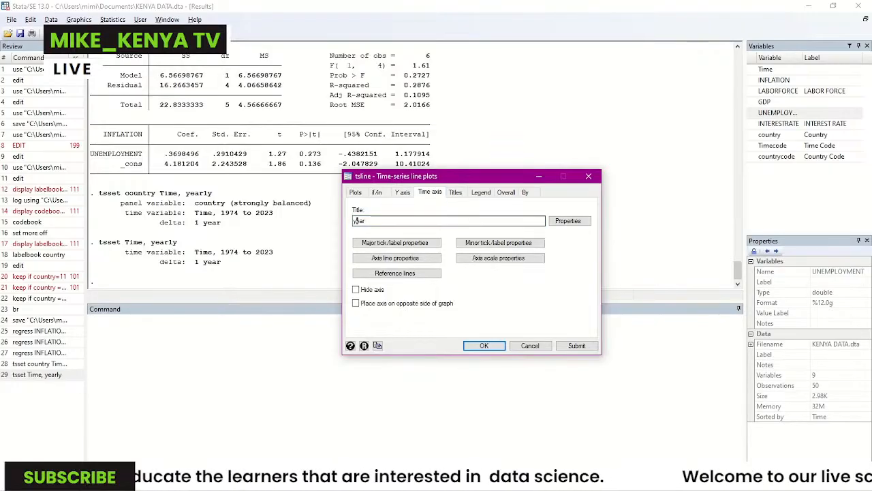
key("BackSpace")
type("Y")
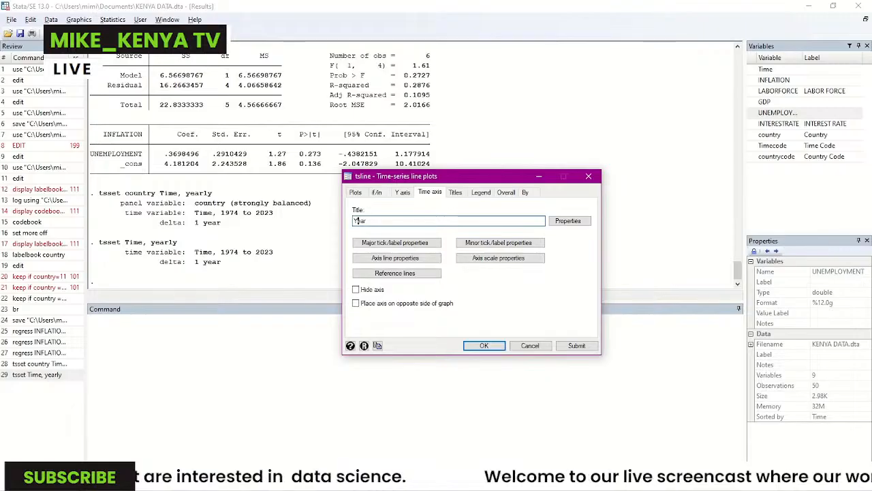
Check the legend, subgraph and Y axis options and generate the time-series graph of INFLATION and UNEMPLOYMENT.
left_click(482, 192)
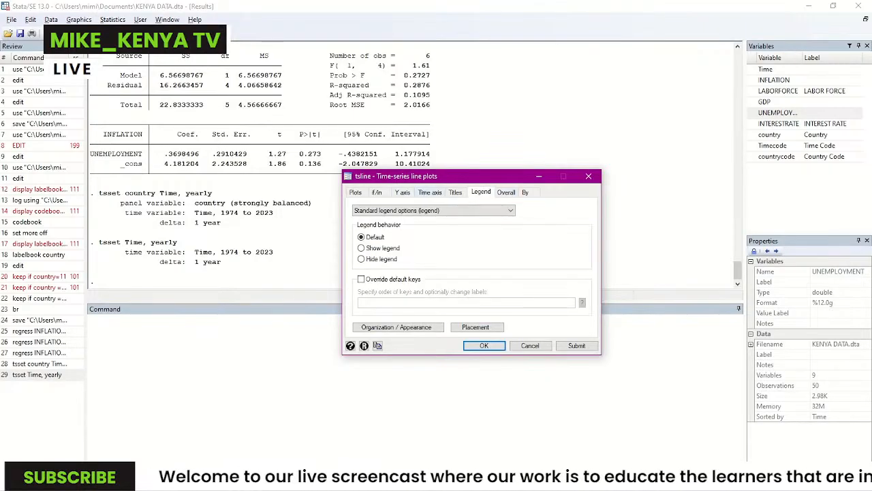
left_click(526, 193)
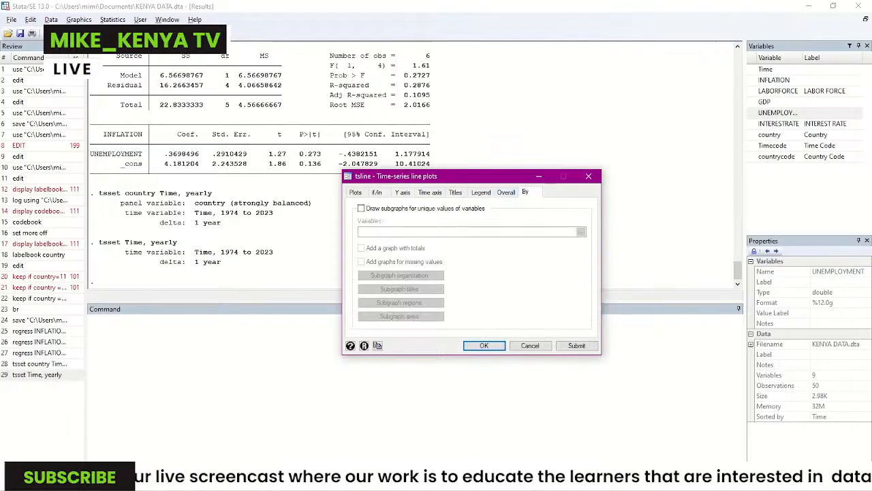
left_click(403, 192)
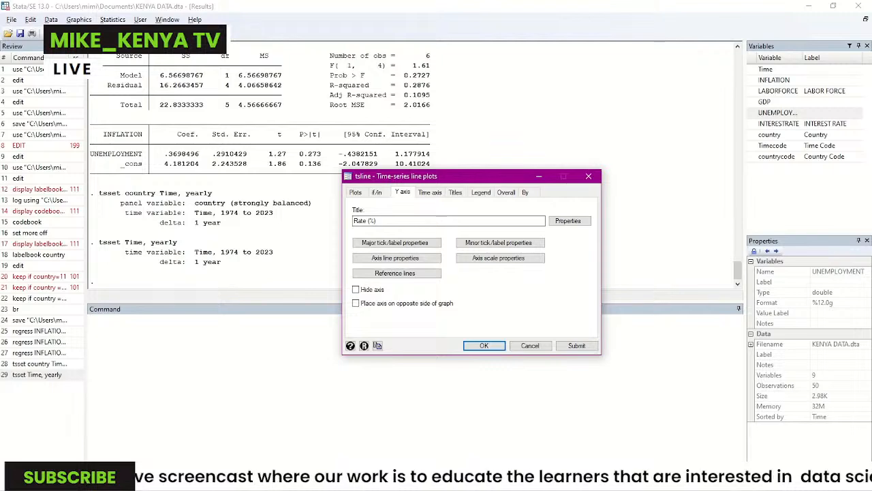
left_click(484, 346)
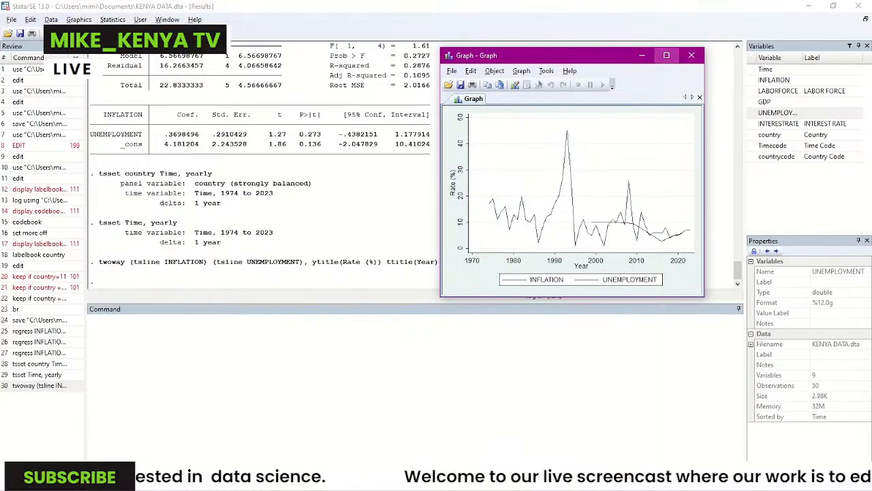
Examine the inflation and unemployment graph at full-screen size, restore its window and move it clear of the results.
left_click(667, 55)
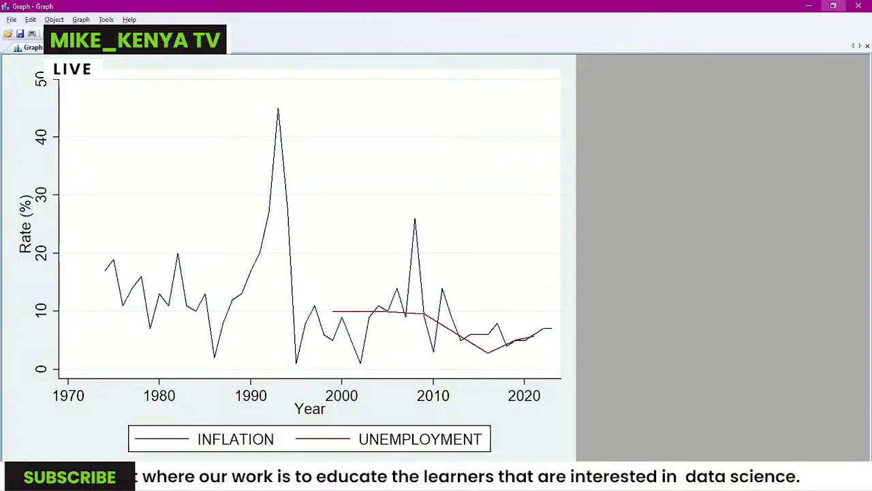
left_click(833, 6)
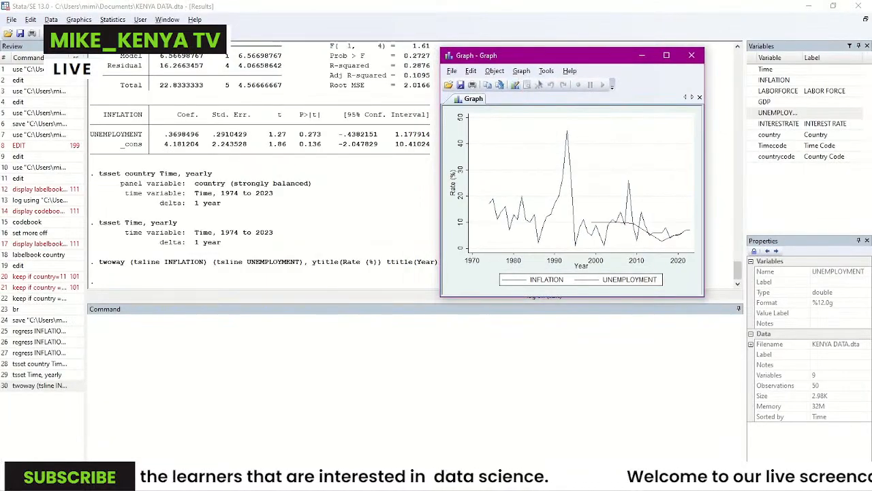
left_click_drag(573, 55, 679, 98)
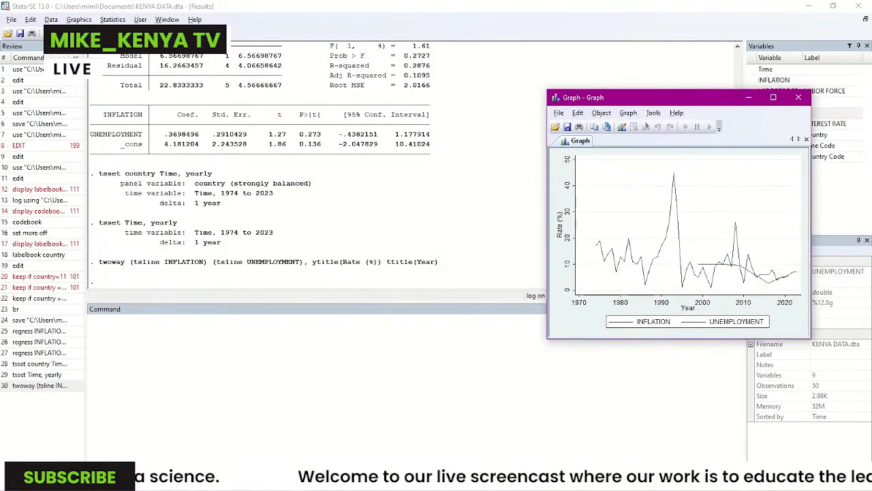
Review the earlier regression and time-series declaration output beside the graph, and close the graph window.
scroll(317, 167, "up", 10)
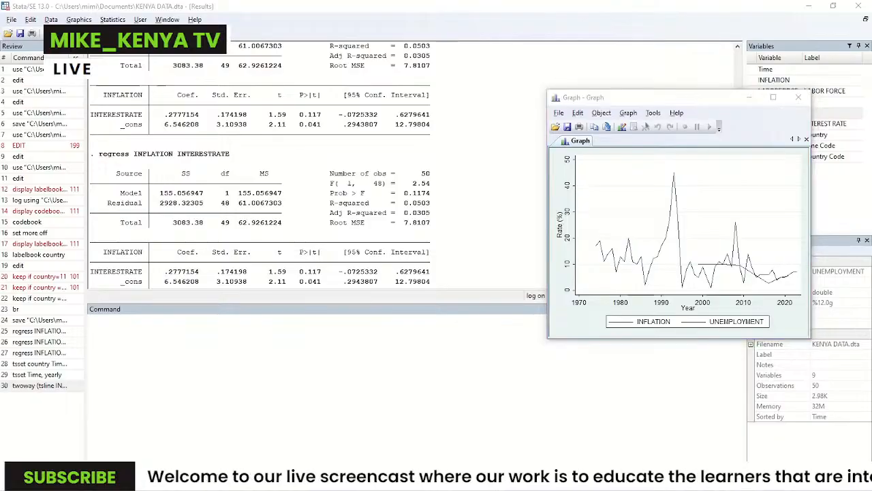
scroll(317, 167, "down", 10)
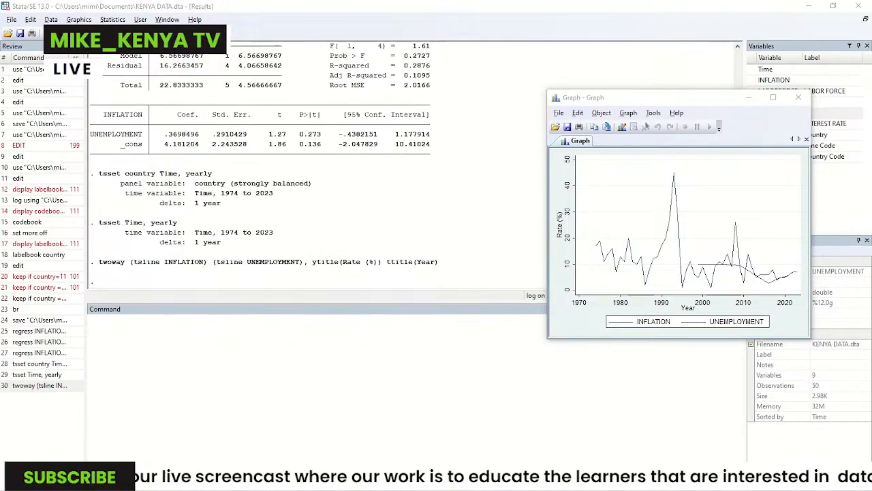
scroll(264, 159, "up", 1)
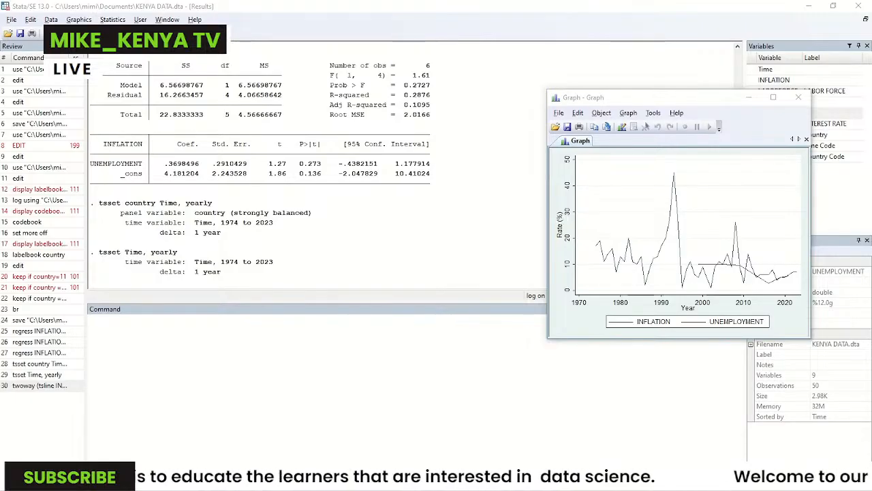
scroll(264, 164, "up", 2)
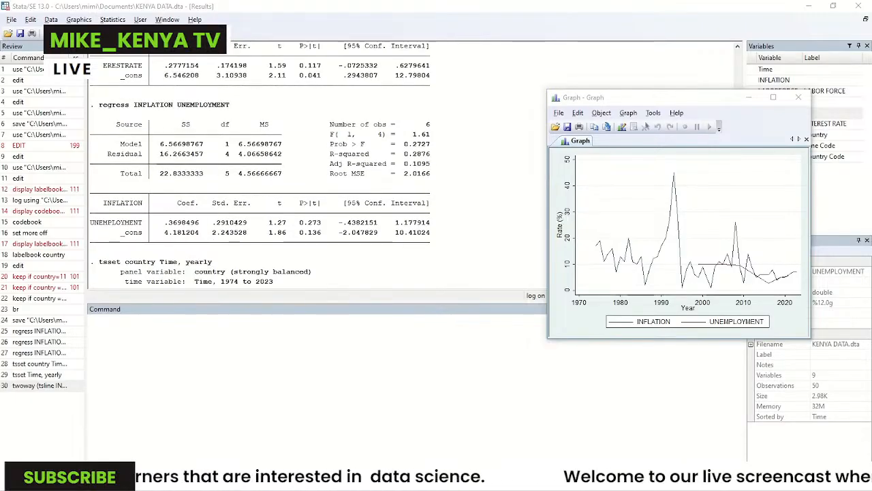
scroll(264, 164, "up", 1)
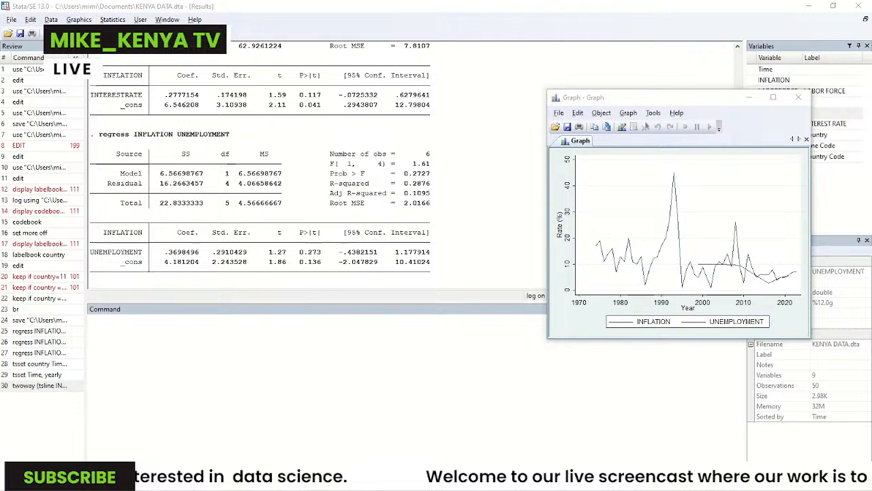
scroll(264, 164, "up", 2)
scroll(264, 164, "down", 4)
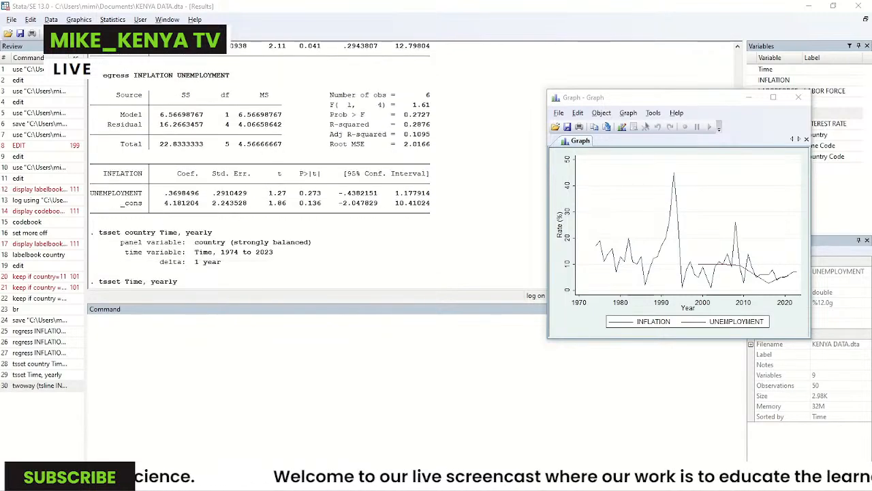
scroll(260, 163, "down", 1)
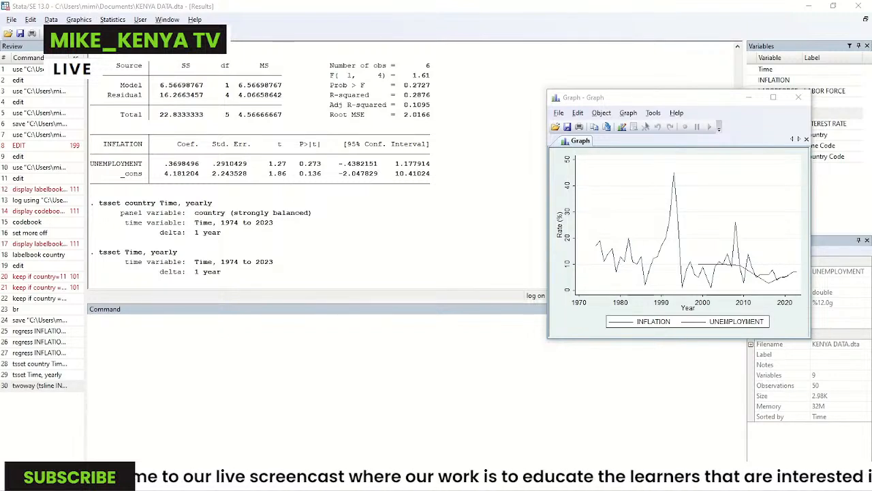
left_click(799, 97)
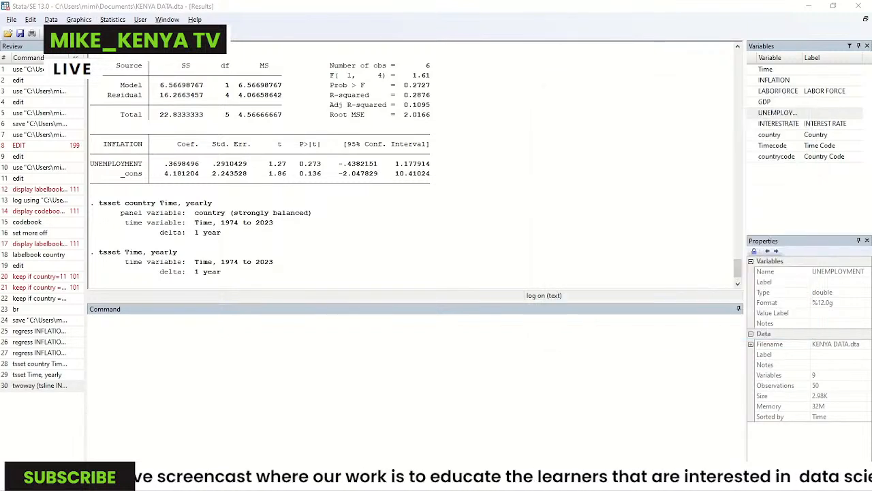
Summarize the variables INFLATION and UNEMPLOYMENT with the sum command.
type("sum")
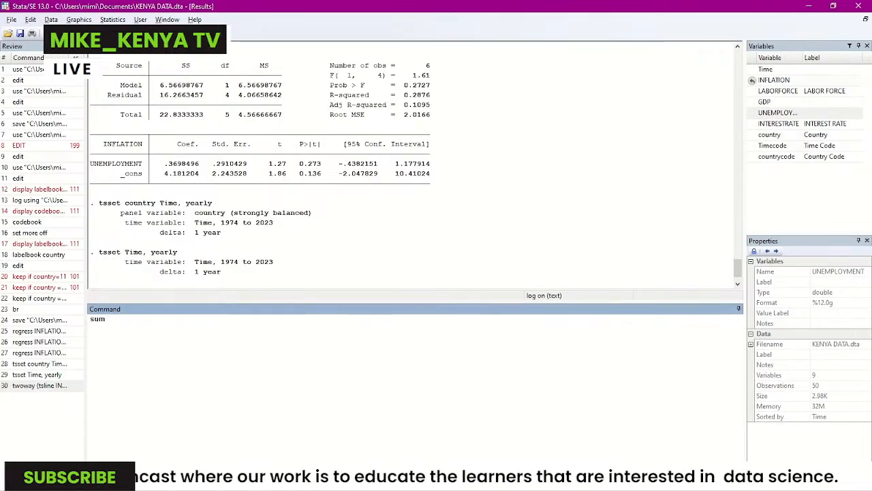
left_click(774, 80)
double_click(773, 80)
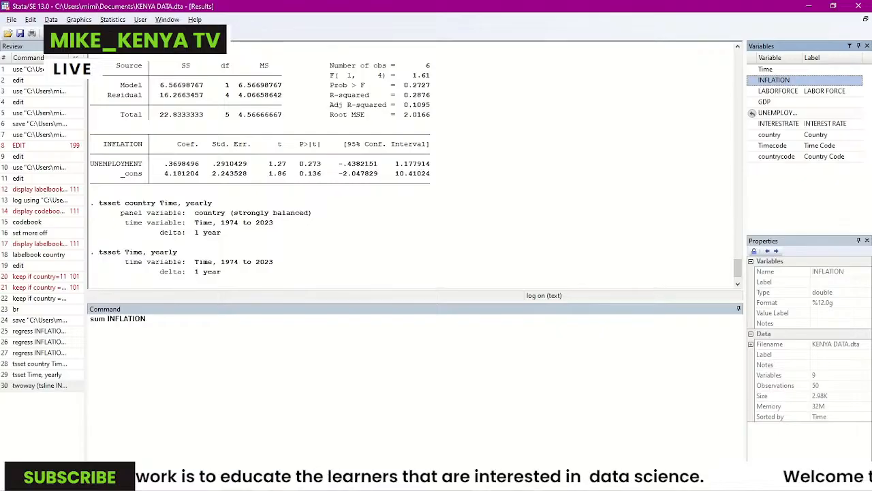
double_click(777, 113)
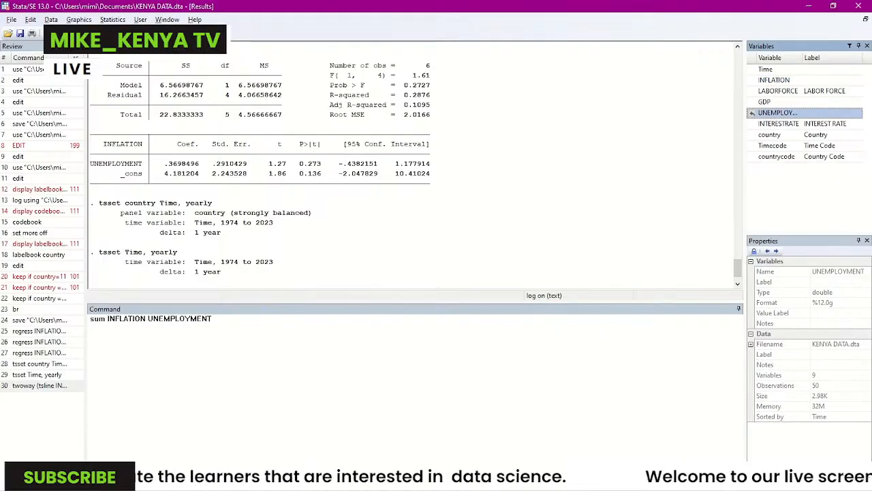
key("Return")
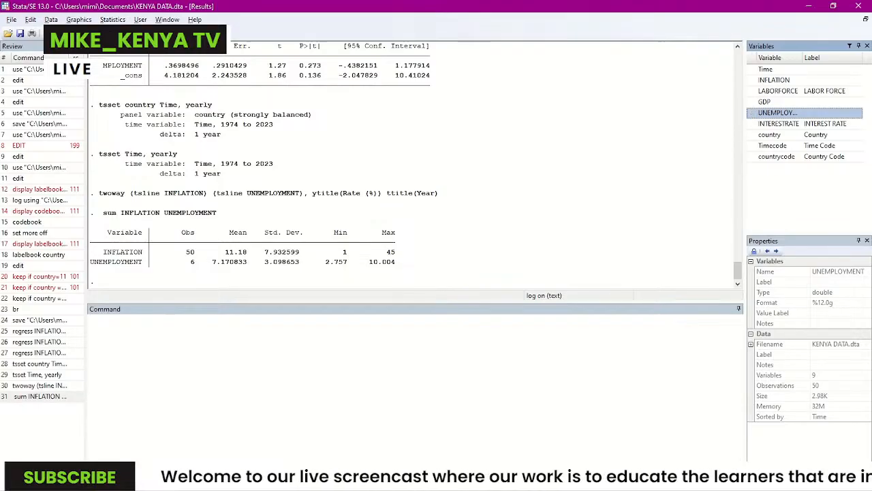
Browse the dataset with the br command, examine the yearly Kenya observations and minimize the data browser.
left_click(232, 321)
type("br")
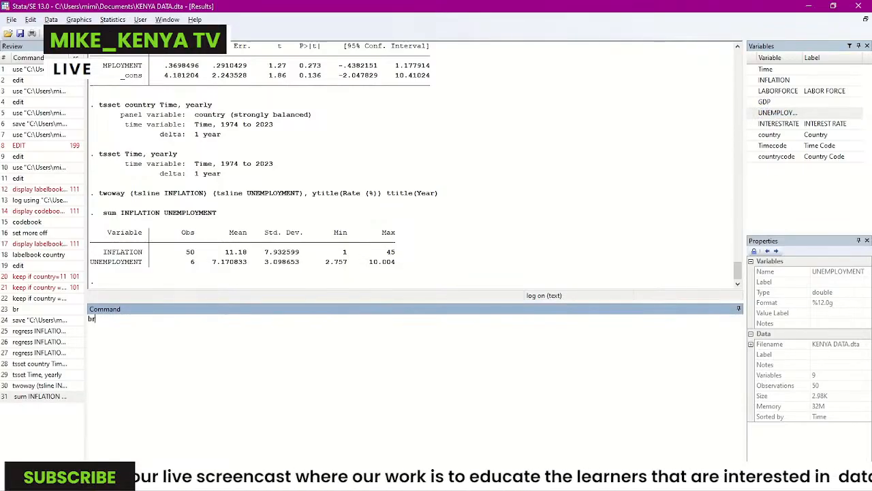
key("Return")
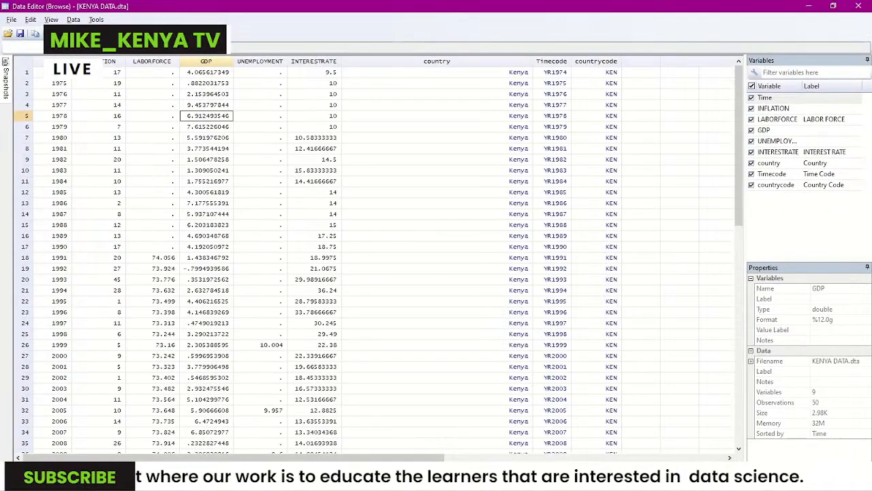
scroll(375, 259, "down", 10)
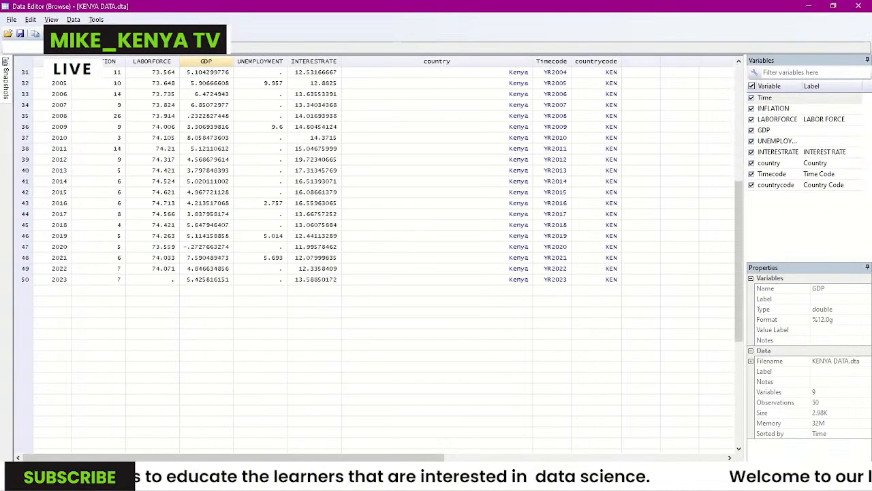
scroll(375, 225, "up", 3)
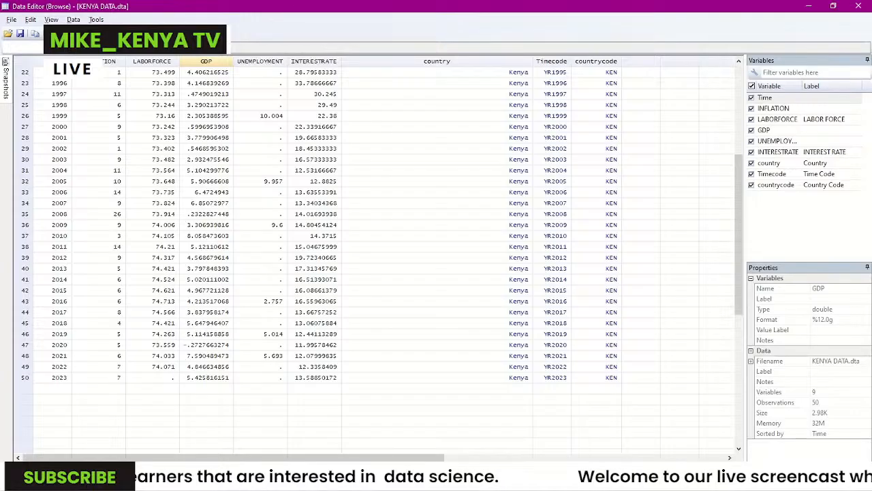
scroll(375, 259, "up", 7)
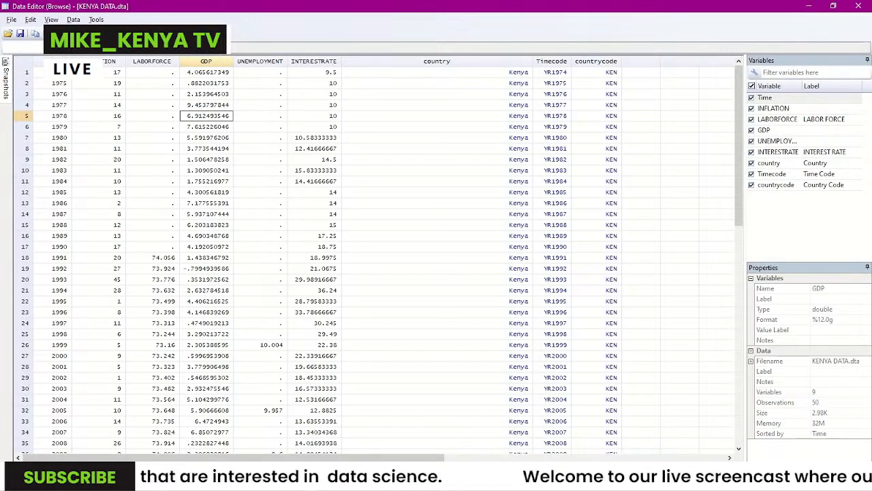
left_click(809, 6)
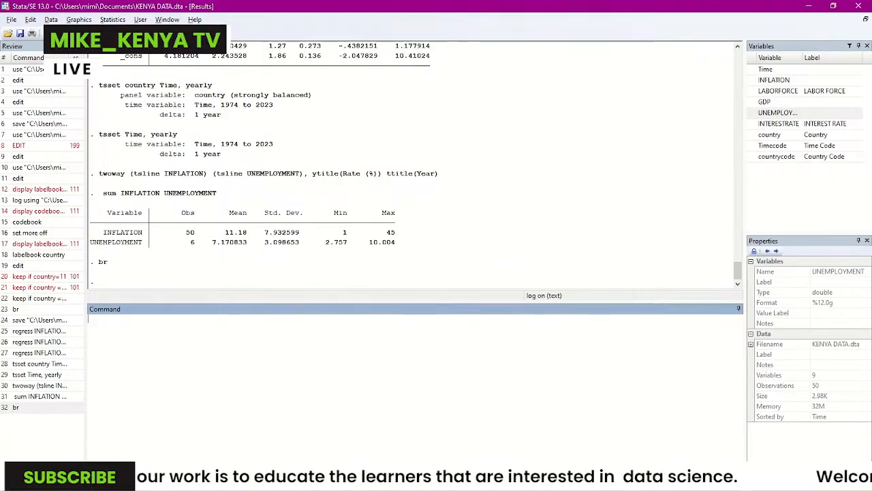
Compare the UNEMPLOYMENT regression and summary output with the yearly observations in the data browser.
scroll(416, 166, "up", 5)
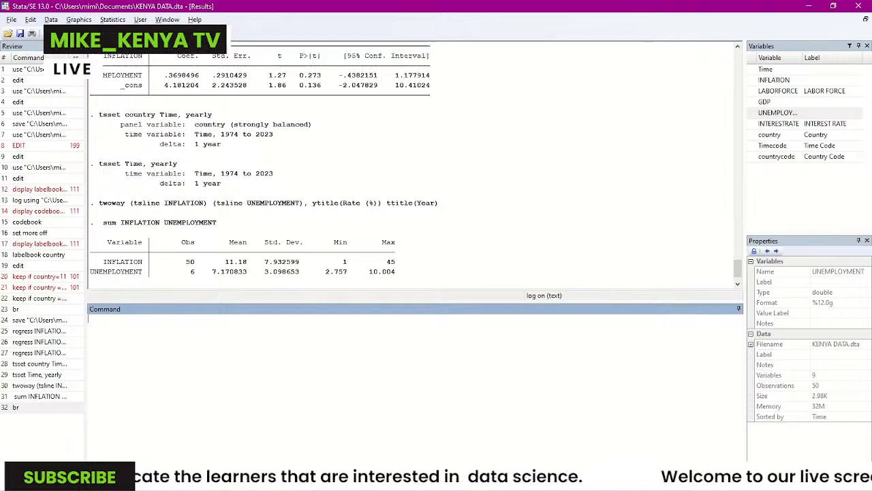
scroll(417, 166, "up", 1)
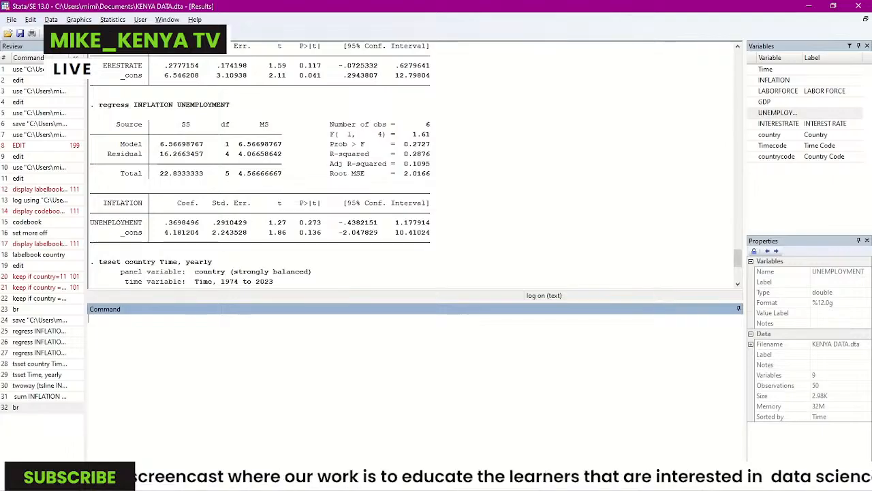
scroll(412, 164, "down", 2)
scroll(413, 164, "down", 4)
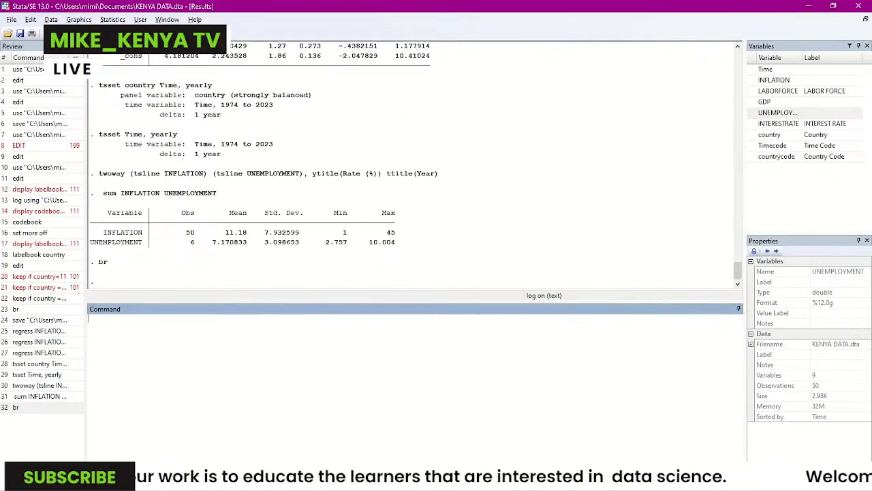
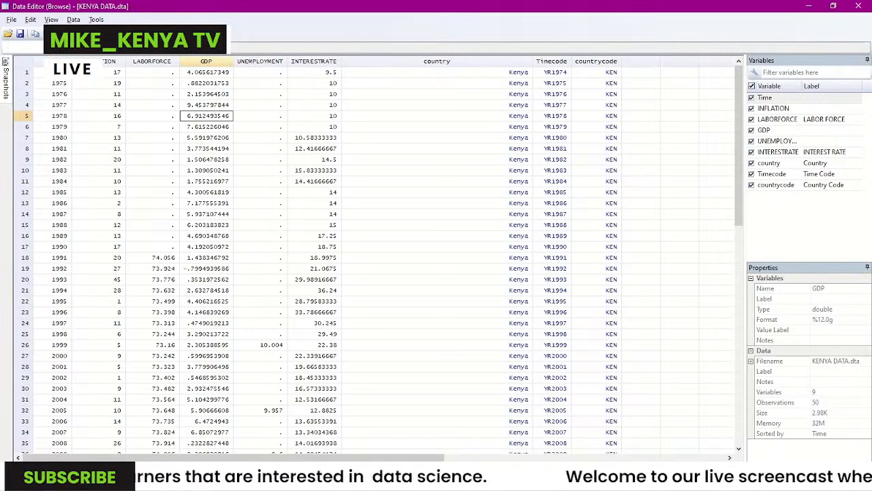
scroll(381, 259, "down", 5)
scroll(382, 259, "up", 3)
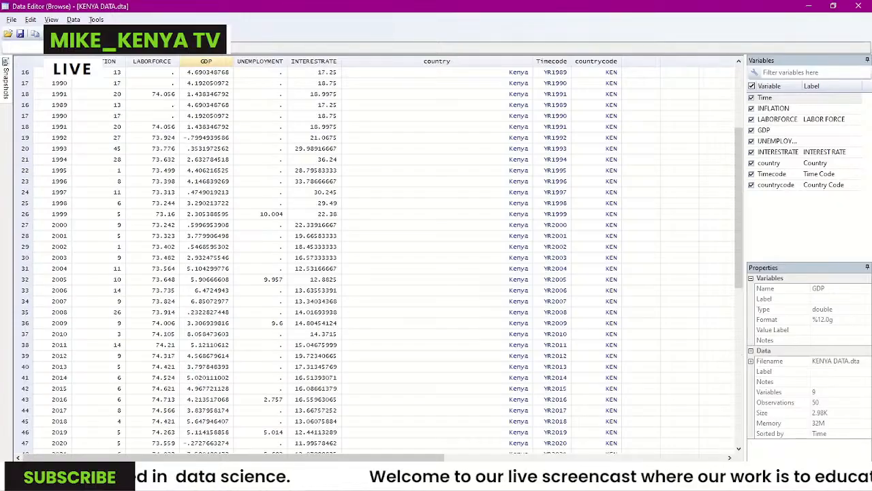
scroll(381, 259, "up", 2)
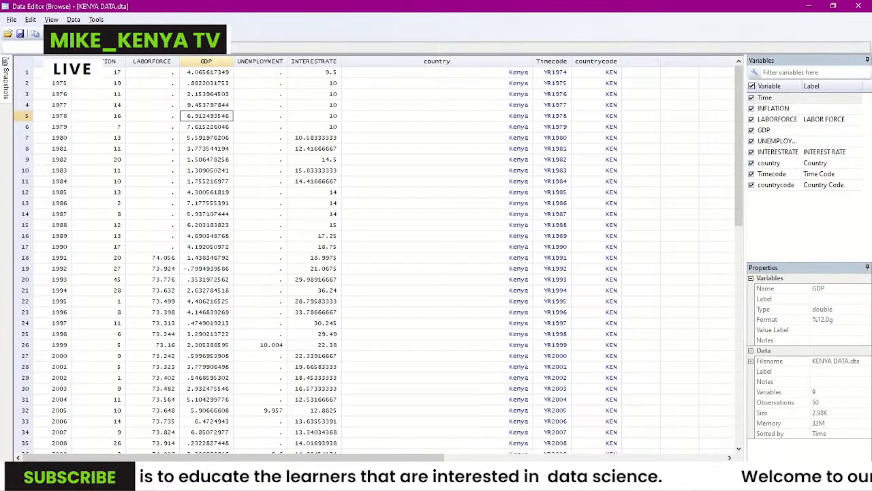
scroll(382, 259, "down", 7)
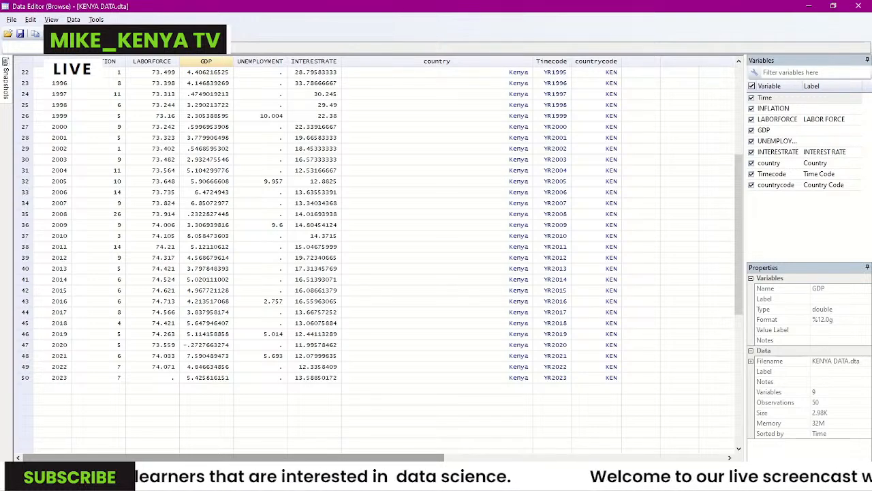
Summarize the variables INFLATION and LABORFORCE by reusing the earlier sum command with LABORFORCE in place of UNEMPLOYMENT.
key("alt+Tab")
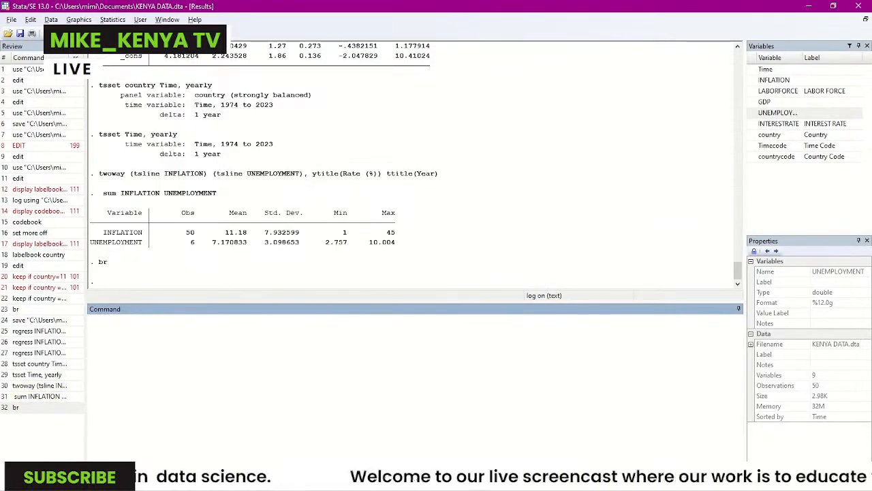
left_click(39, 396)
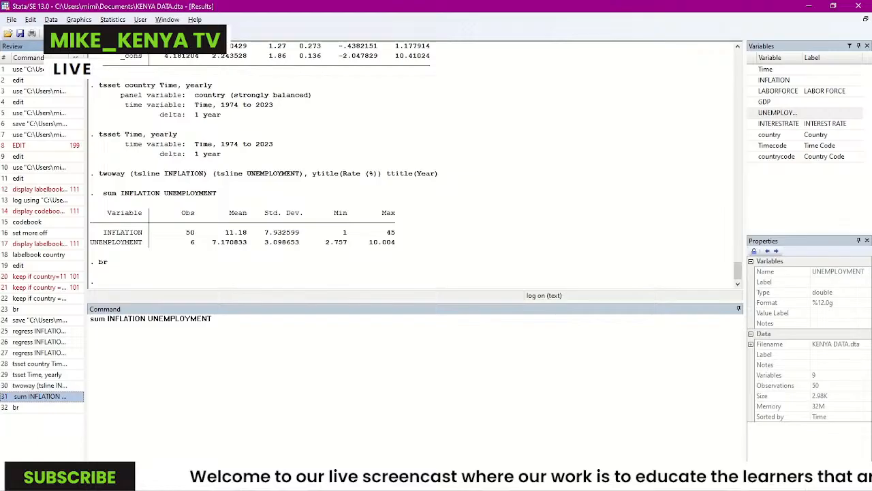
double_click(179, 318)
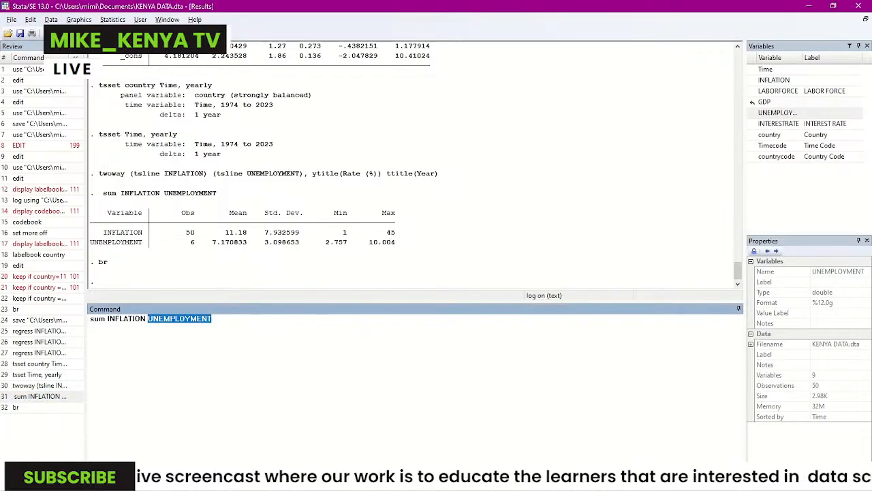
double_click(777, 91)
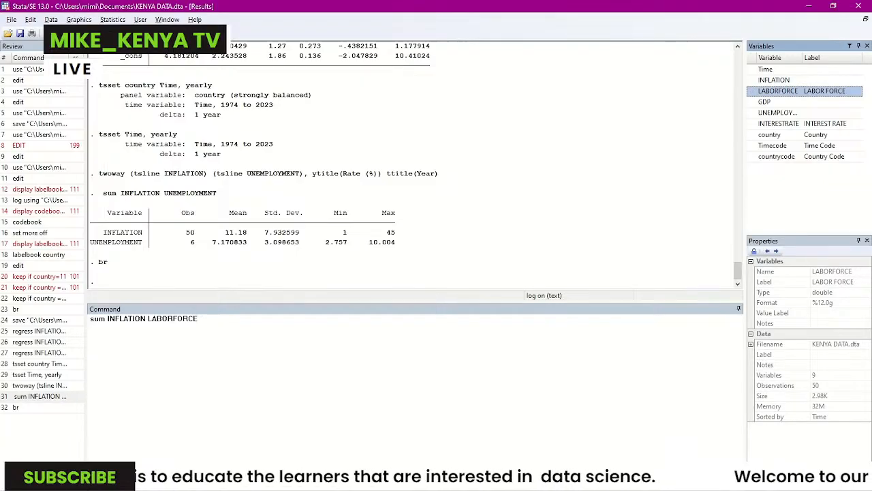
left_click(199, 318)
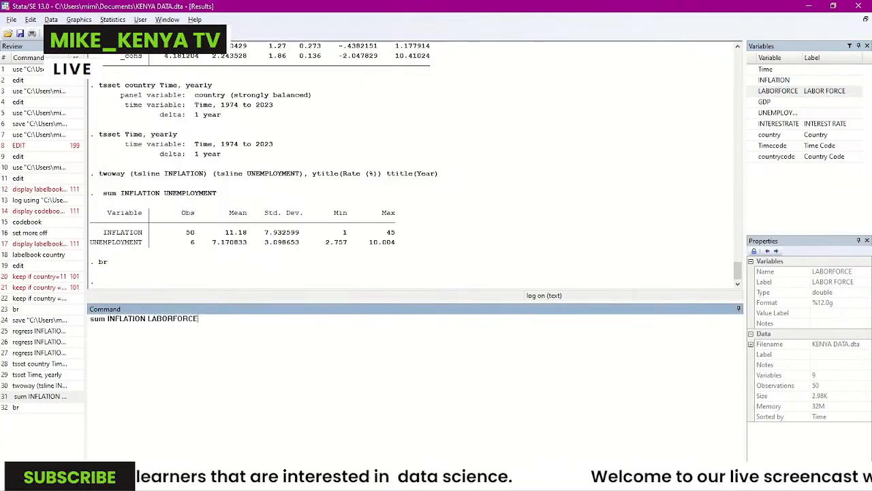
key("Return")
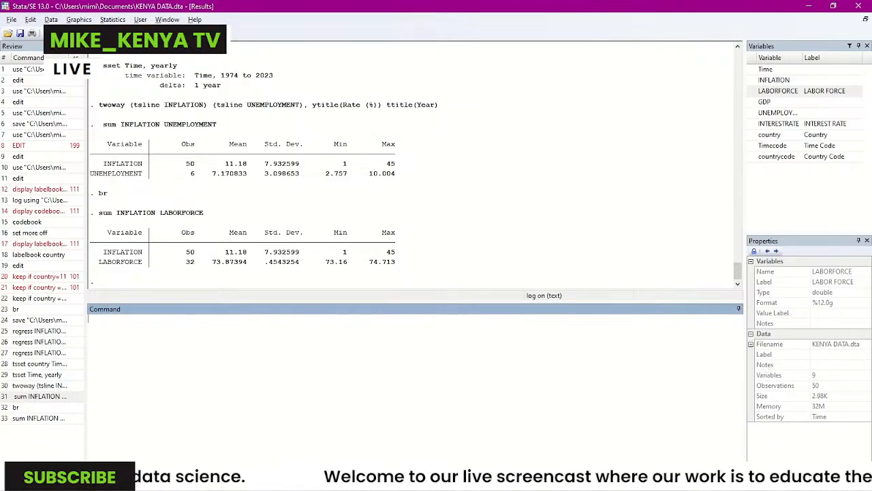
Plot INFLATION and LABORFORCE as a twoway tsline graph titled Rate (%) and Year, view it enlarged, and close it.
left_click(40, 385)
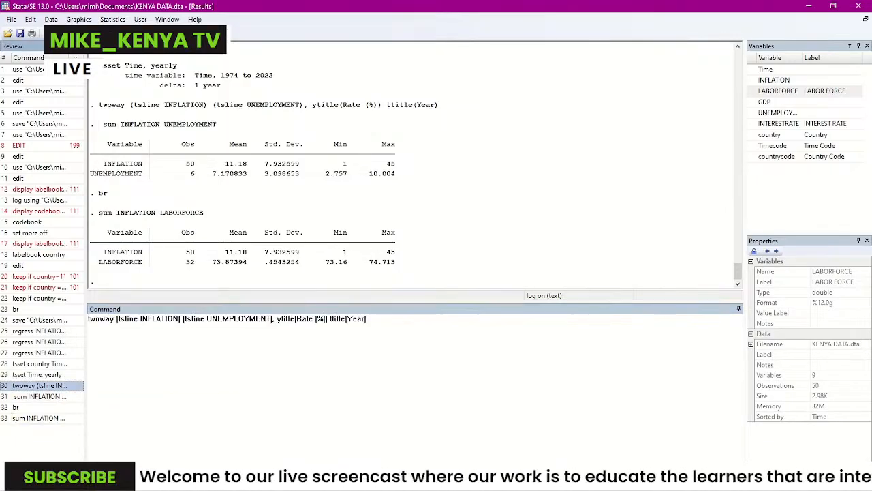
double_click(239, 319)
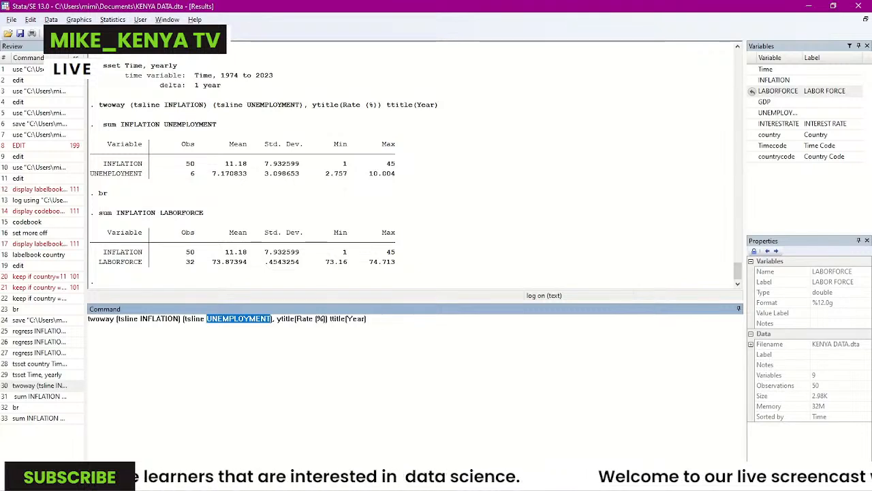
double_click(777, 90)
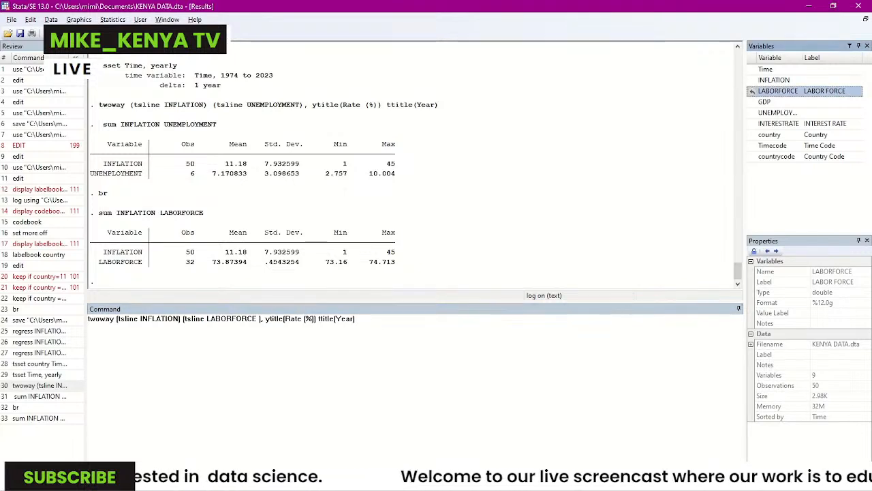
key("Return")
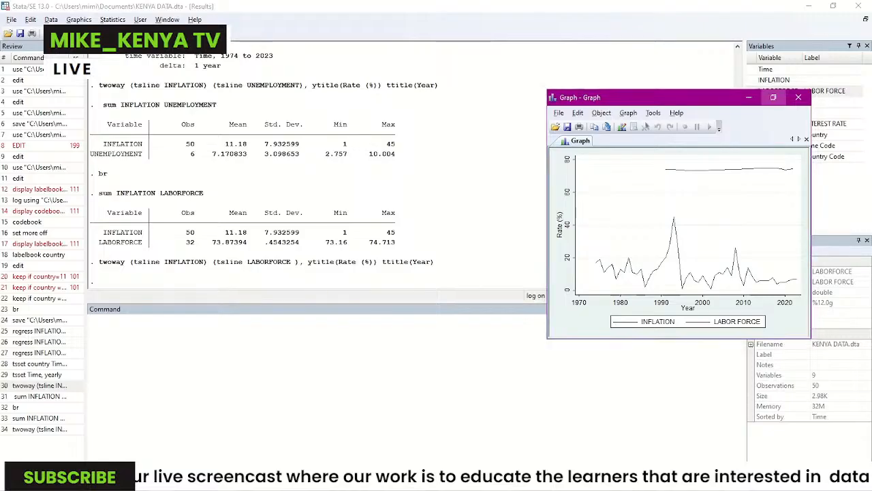
left_click(773, 97)
left_click(859, 6)
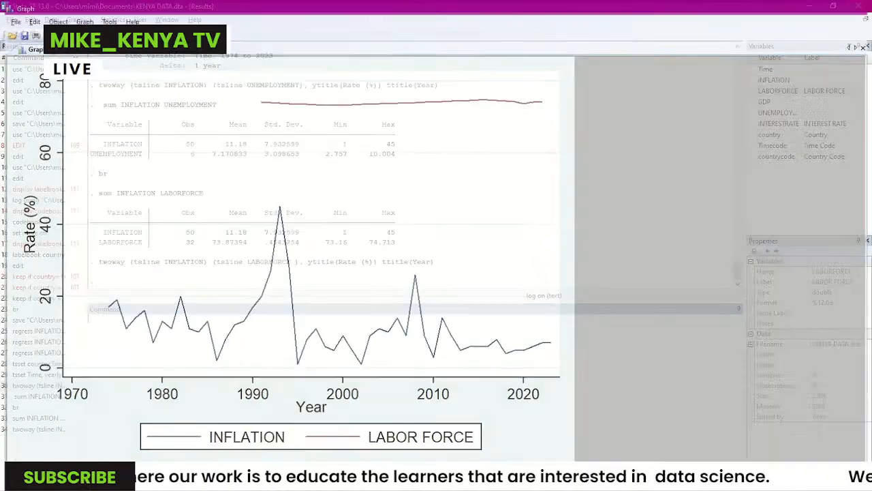
Delete the observations before 1991 with the command drop if Time <1991.
type("drop")
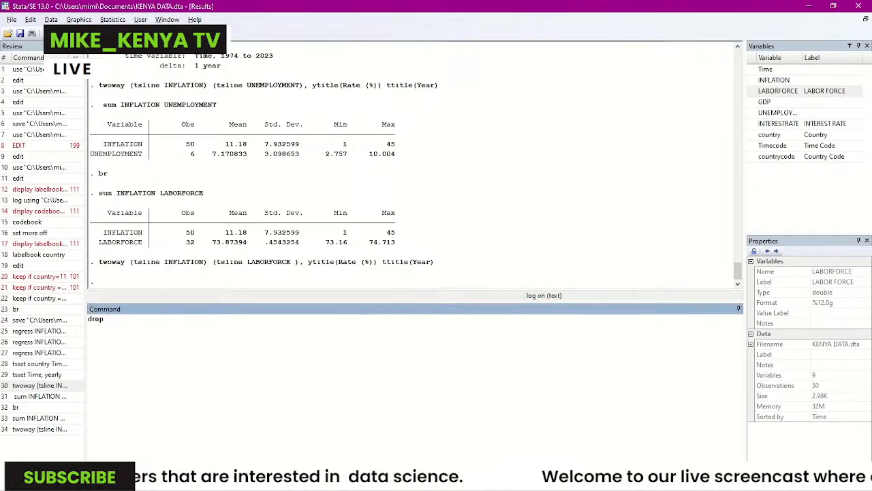
type(" if")
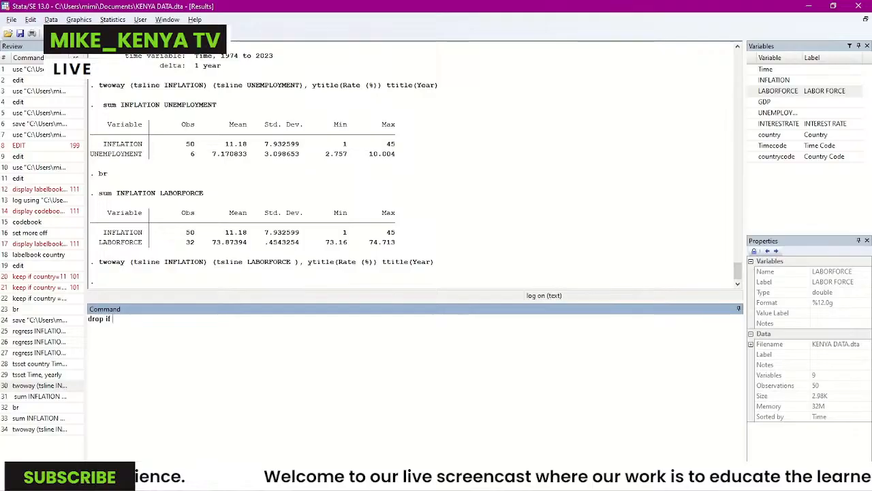
left_click(752, 69)
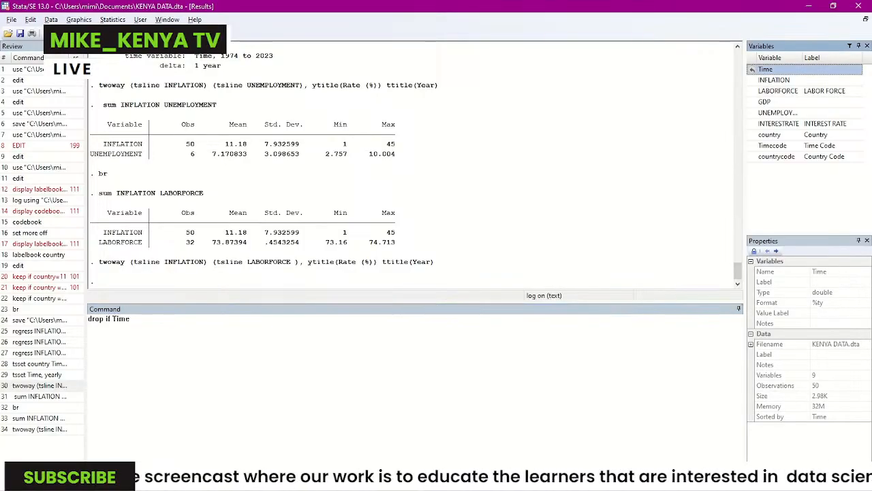
type("<")
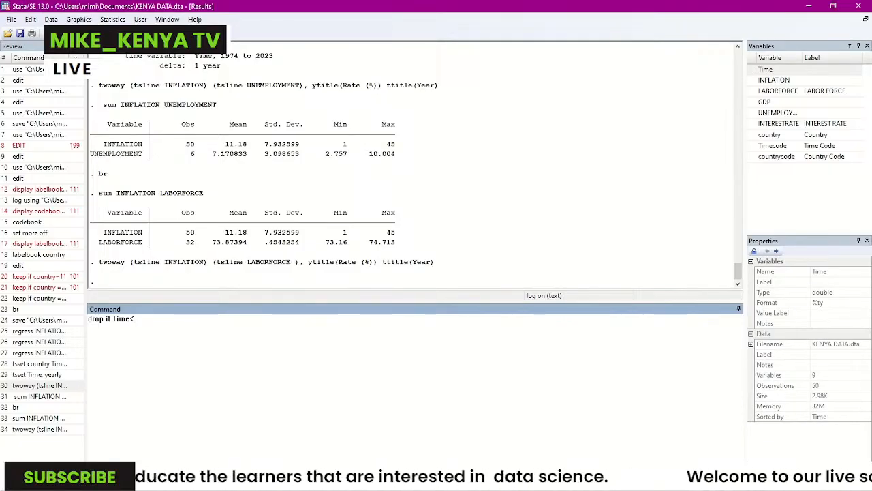
key("Left")
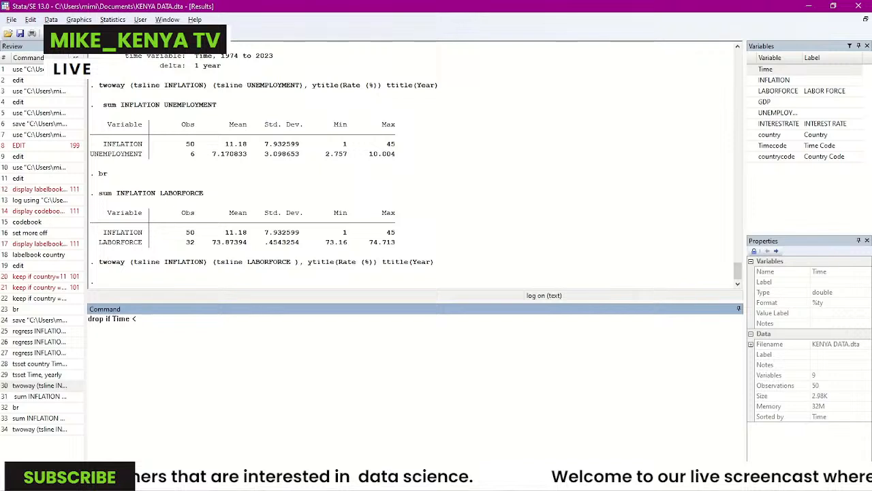
key("Right")
type("1991")
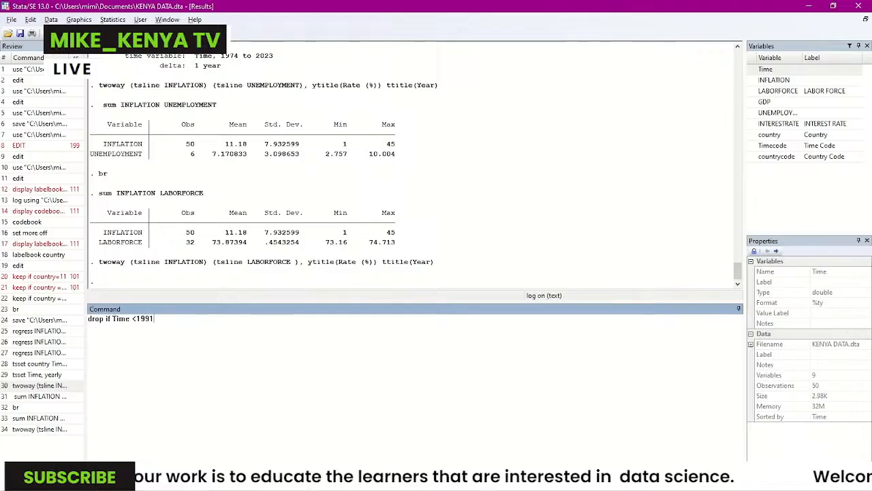
key("Return")
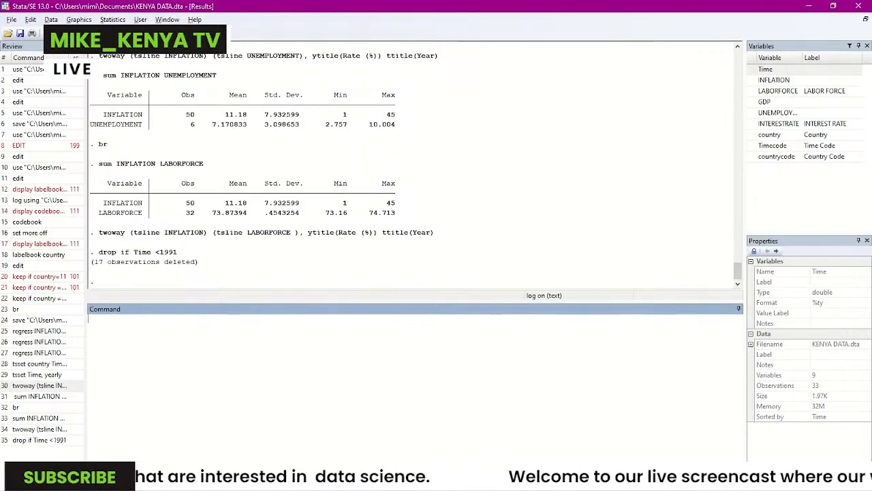
Browse the dataset with the br command to check the remaining years, and return to the results window.
type("br")
key("Return")
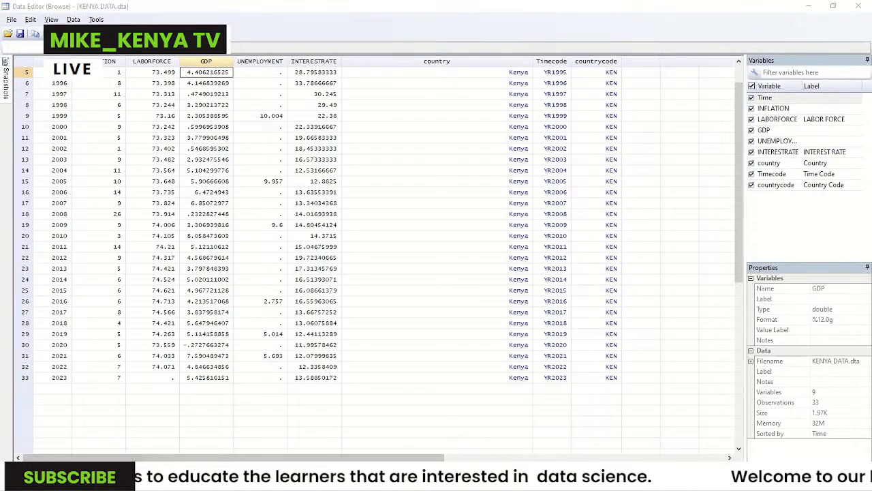
key("alt+Tab")
Summarize INFLATION and LABORFORCE for the reduced dataset with the sum command.
type("sum")
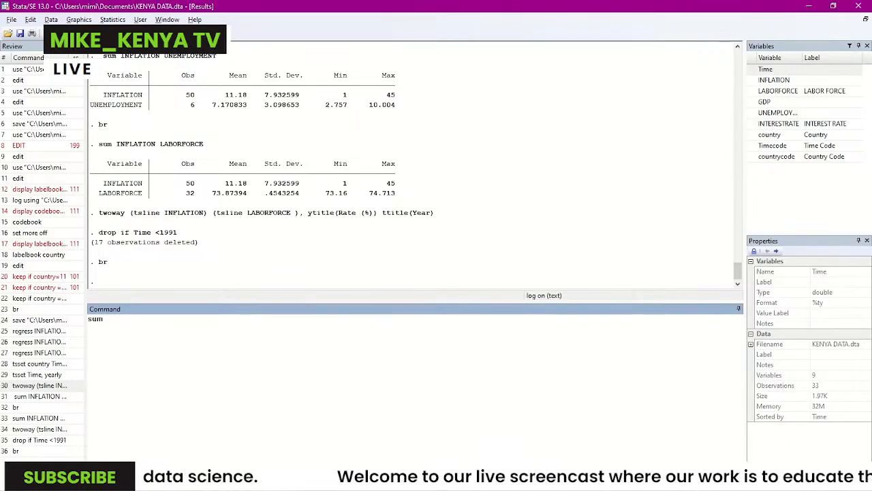
left_click(752, 80)
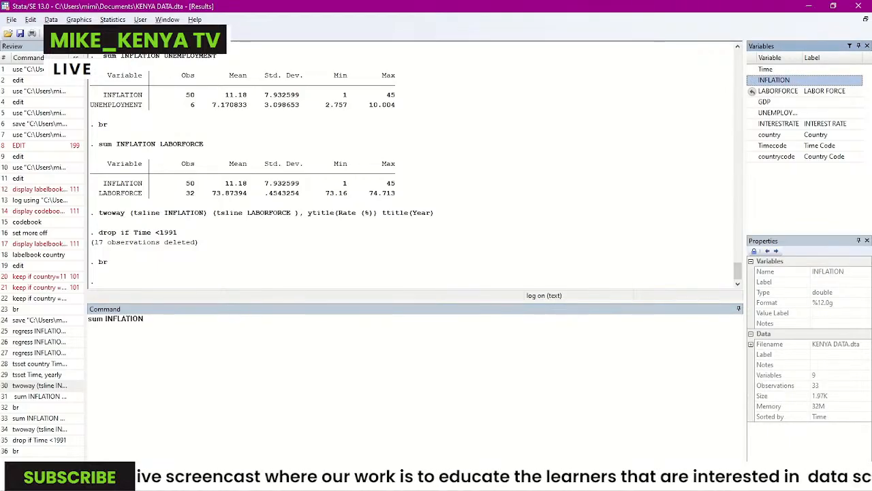
left_click(753, 91)
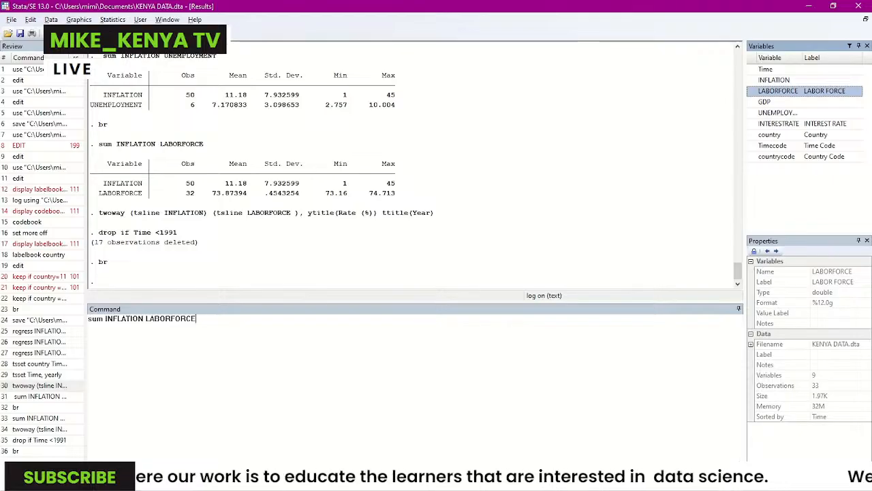
left_click(197, 319)
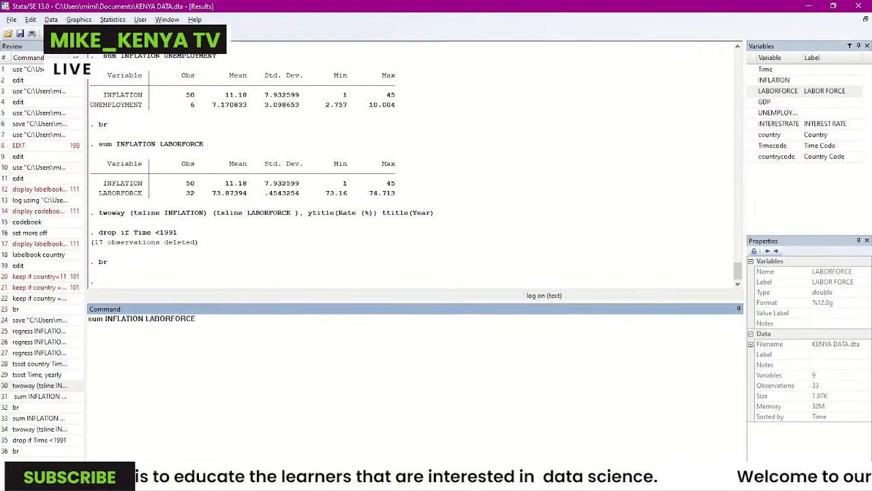
key("Return")
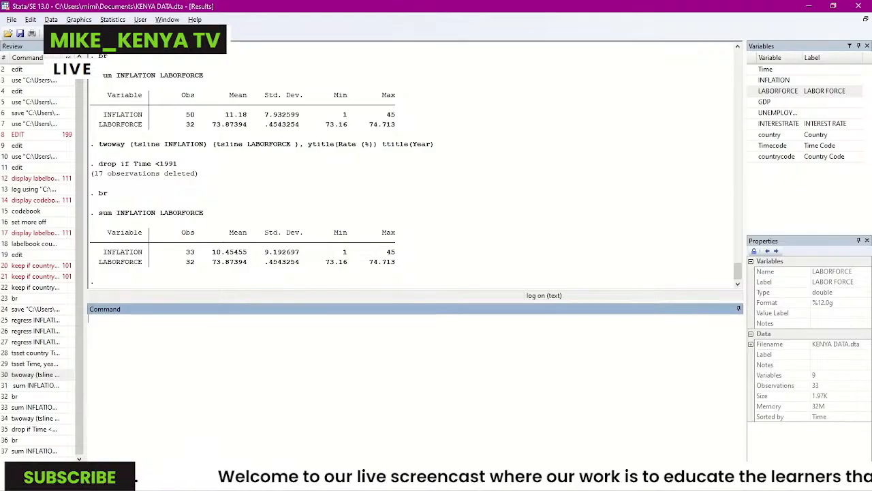
Browse the data with br, compare the INFLATION and LABORFORCE values by year, and return to the results window.
type("br")
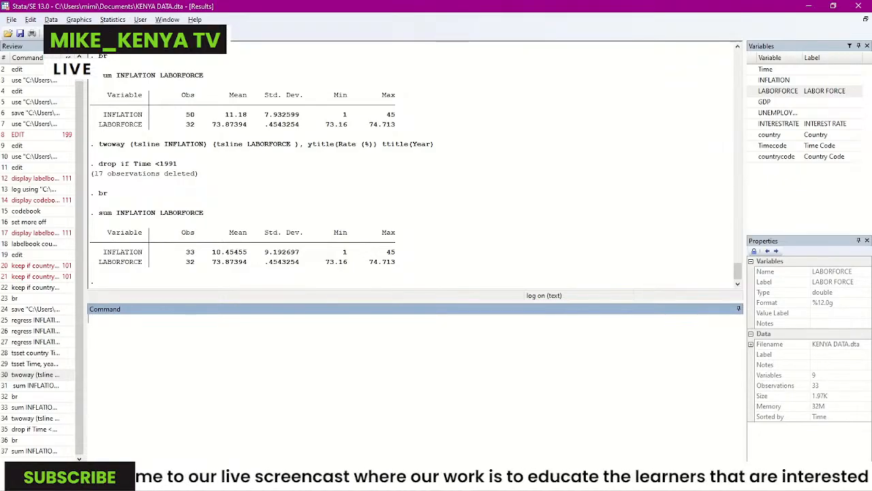
key("Return")
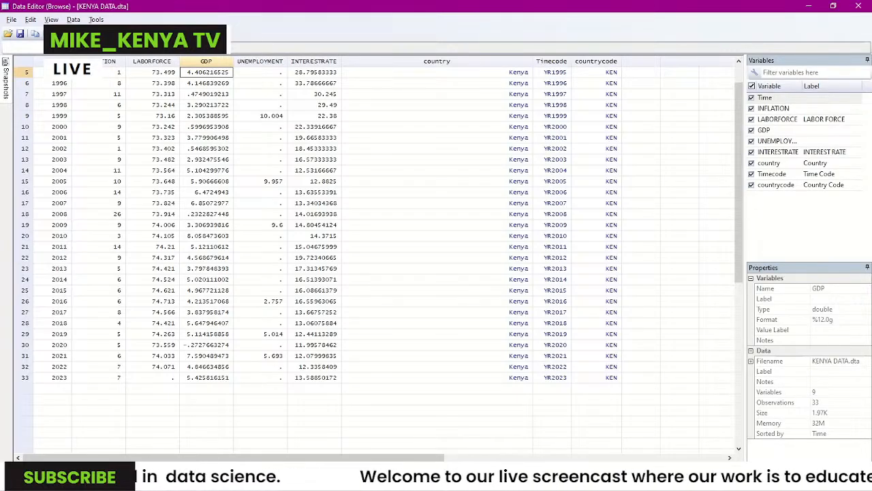
mouse_move(180, 480)
left_click(117, 437)
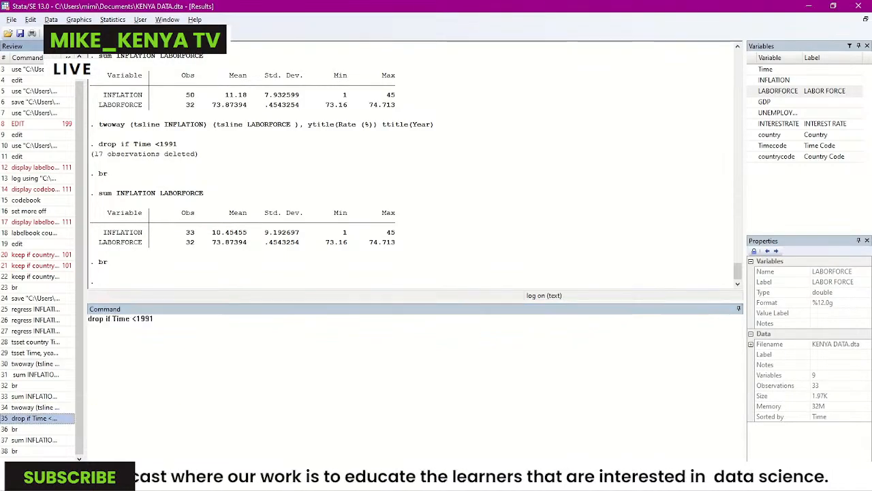
Delete the 2023 observation by changing the recalled drop command to drop if Time ==2023.
left_click(155, 319)
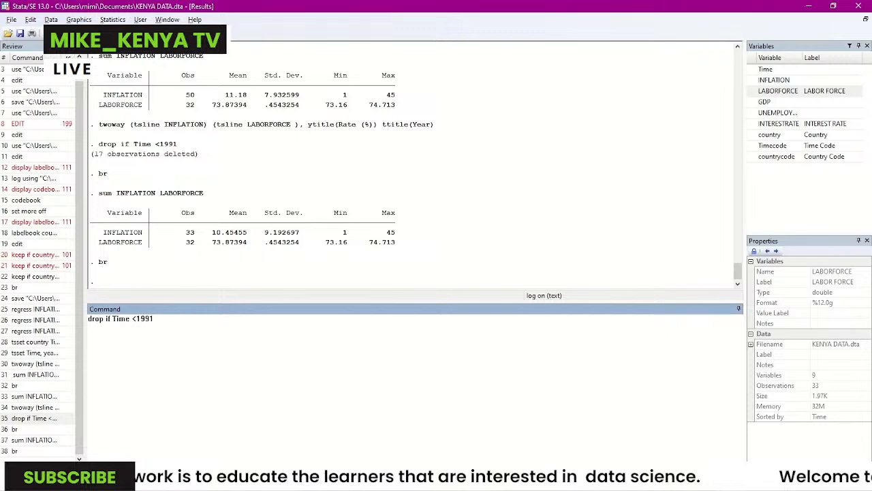
key("BackSpace")
key("BackSpace")
key("BackSpace")
key("BackSpace")
key("BackSpace")
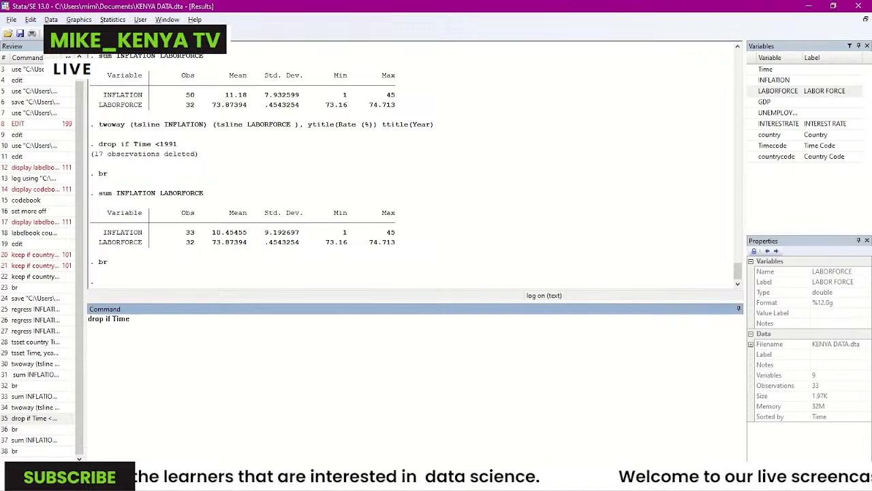
type("==")
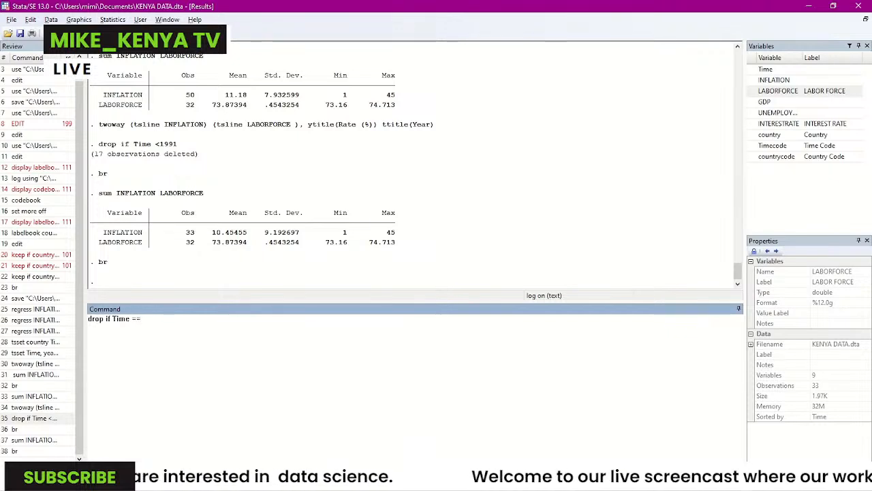
type("2023")
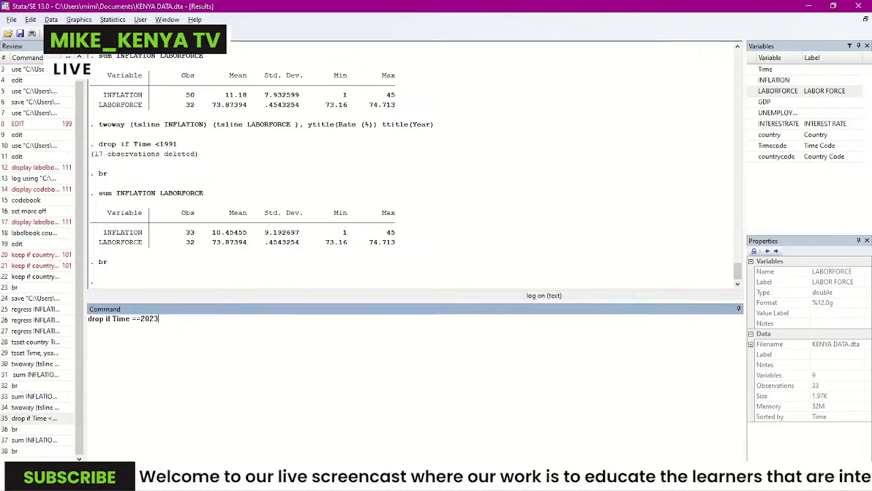
key("Return")
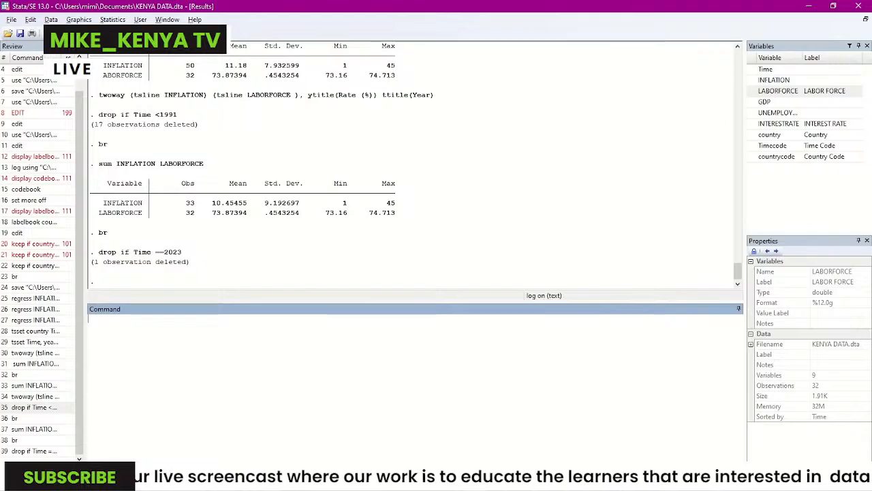
Browse the dataset with br to examine the yearly observations without 2023, and go back to the results window.
type("br")
key("Return")
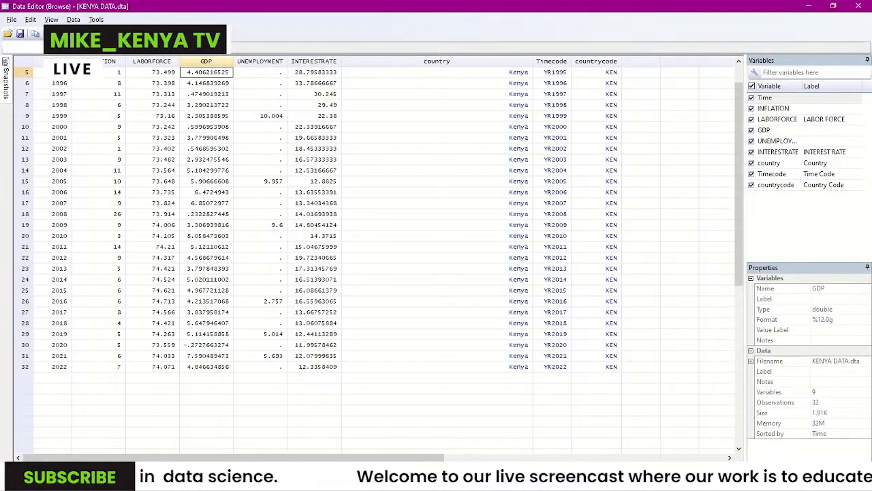
mouse_move(179, 481)
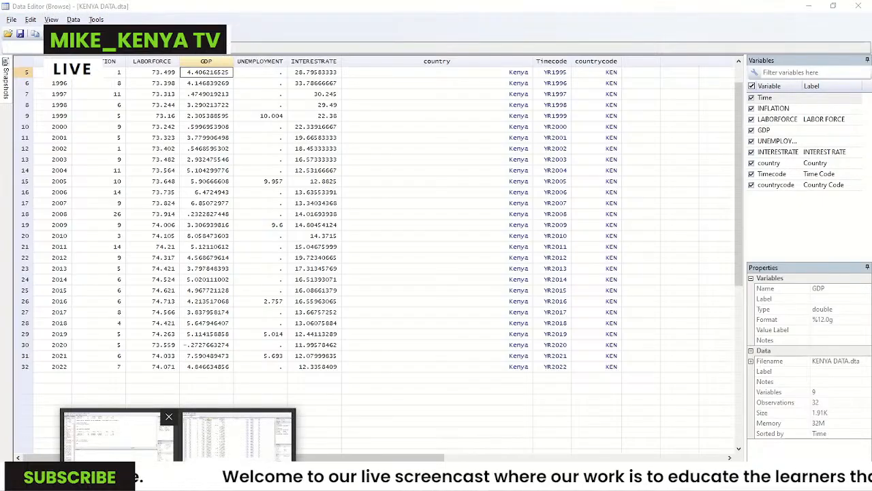
left_click(118, 440)
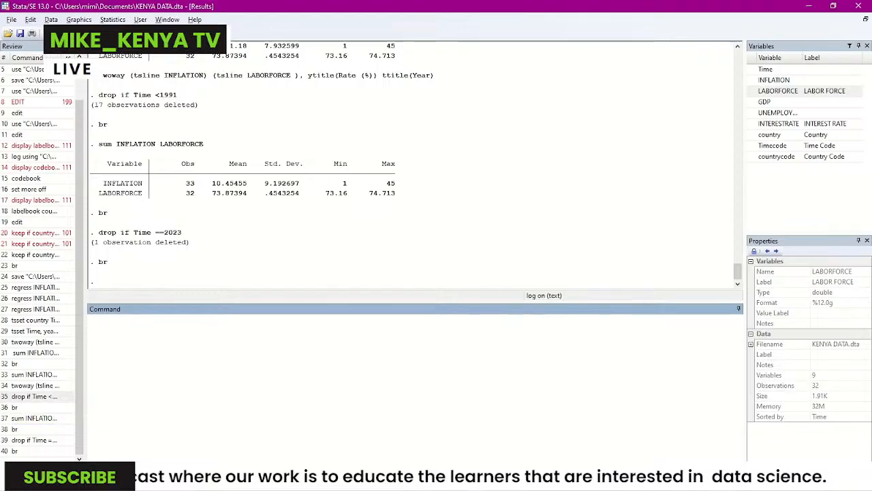
Rerun sum INFLATION LABORFORCE on the reduced dataset and save it, overwriting the existing KENYA DATA.dta file.
double_click(34, 419)
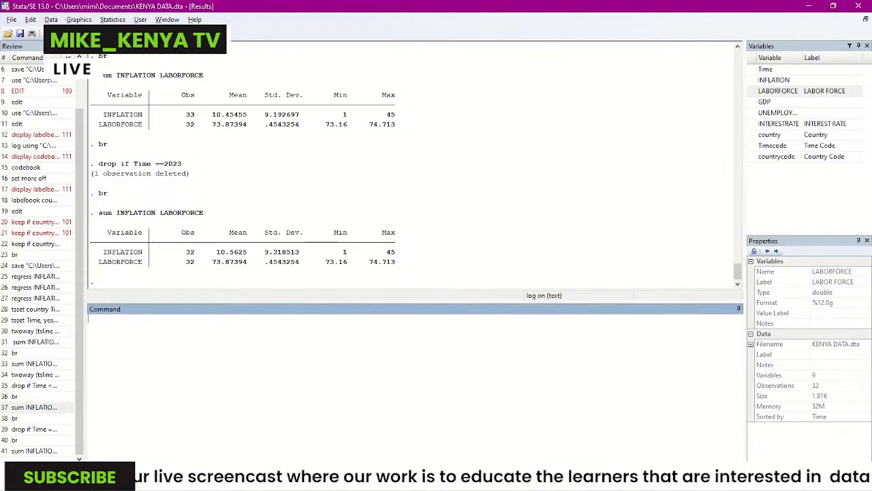
left_click(20, 34)
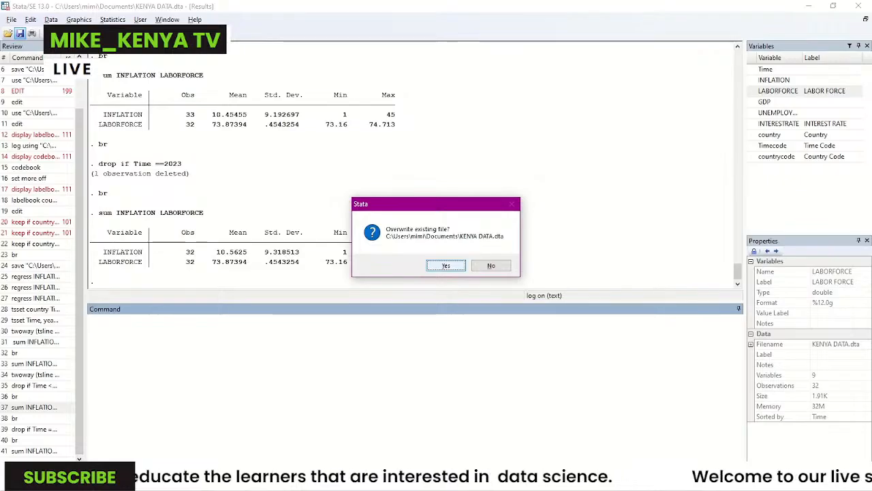
key("Return")
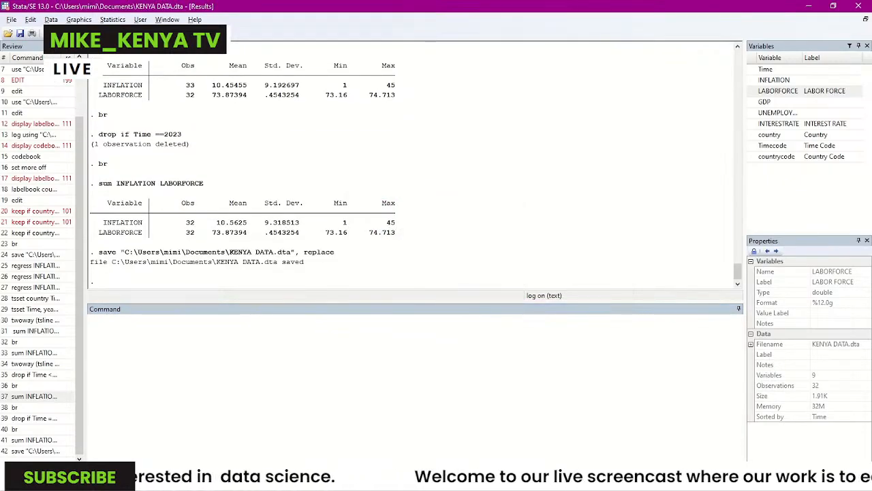
Try to run the tab command without a variable list.
type("ta")
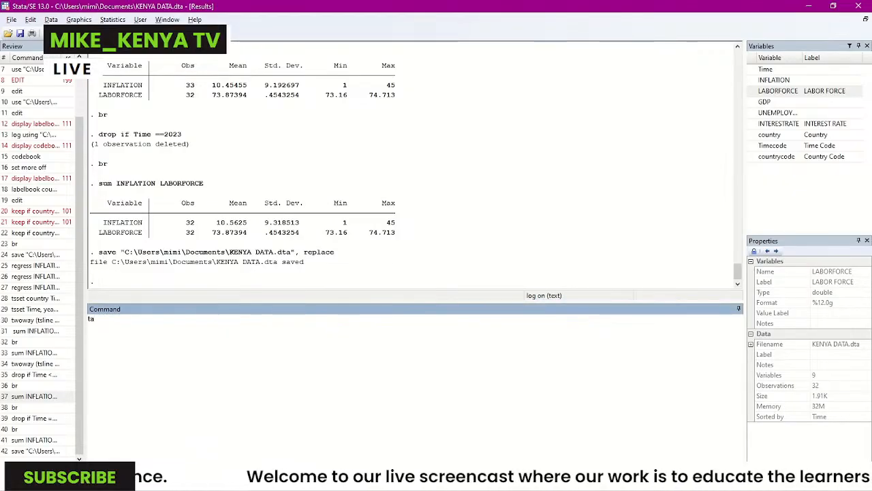
type("b")
key("Return")
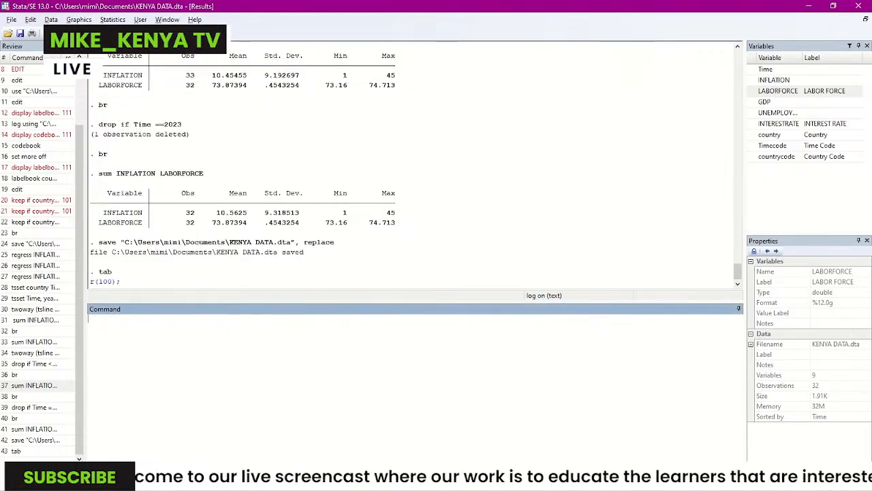
Try tab with Time, INFLATION, LABORFORCE, GDP, UNEMPLOYMENT, INTERESTRATE, country, Timecode and countrycode as its variables.
type("tab Time")
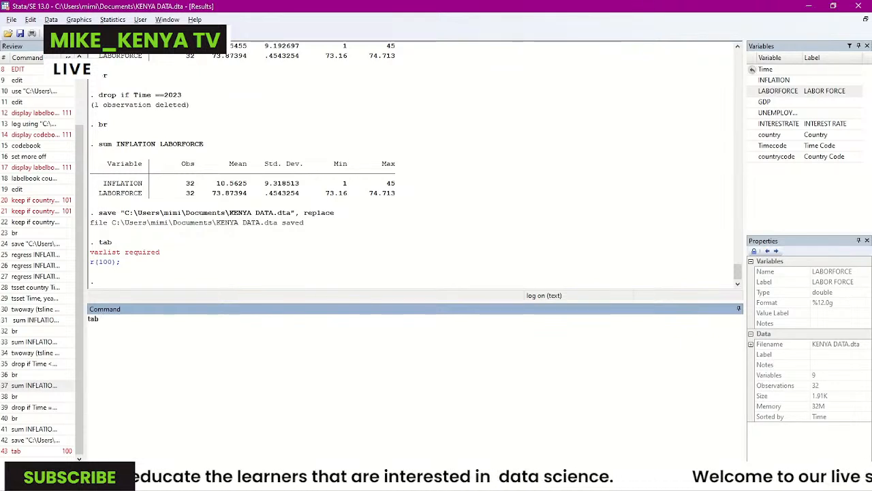
double_click(766, 70)
double_click(774, 80)
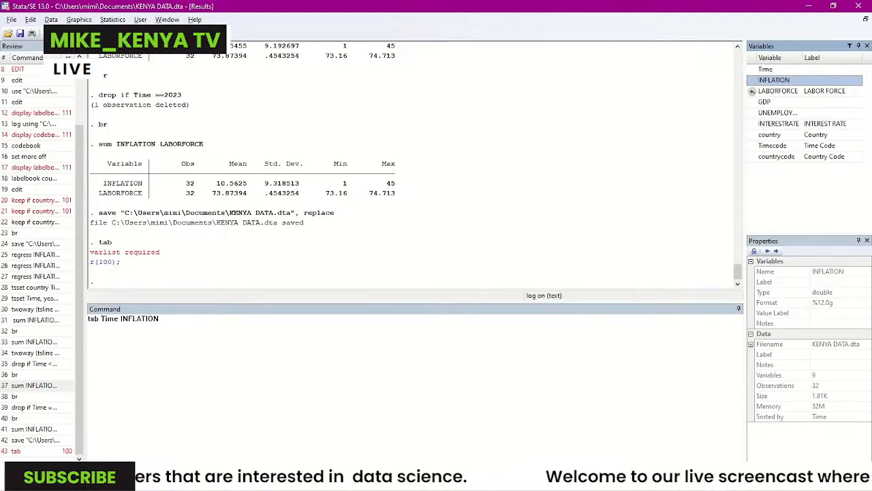
double_click(754, 92)
left_click(754, 102)
double_click(752, 103)
double_click(752, 113)
double_click(752, 124)
double_click(753, 135)
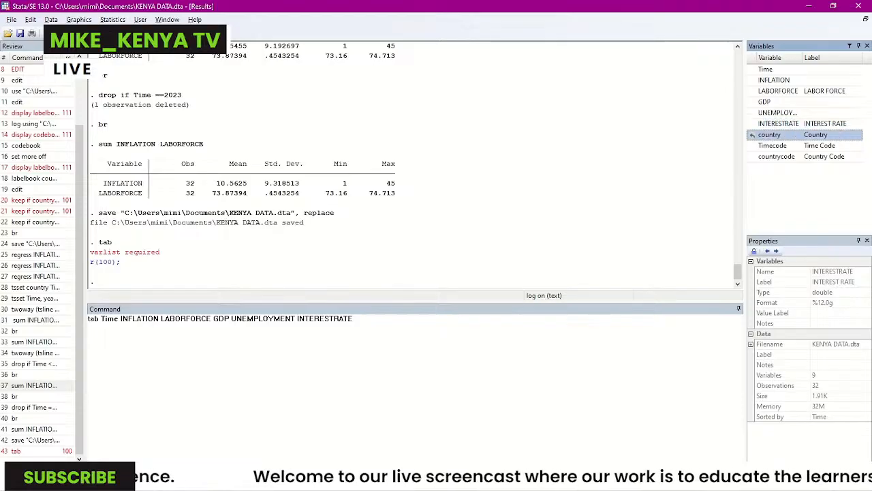
double_click(753, 146)
double_click(752, 156)
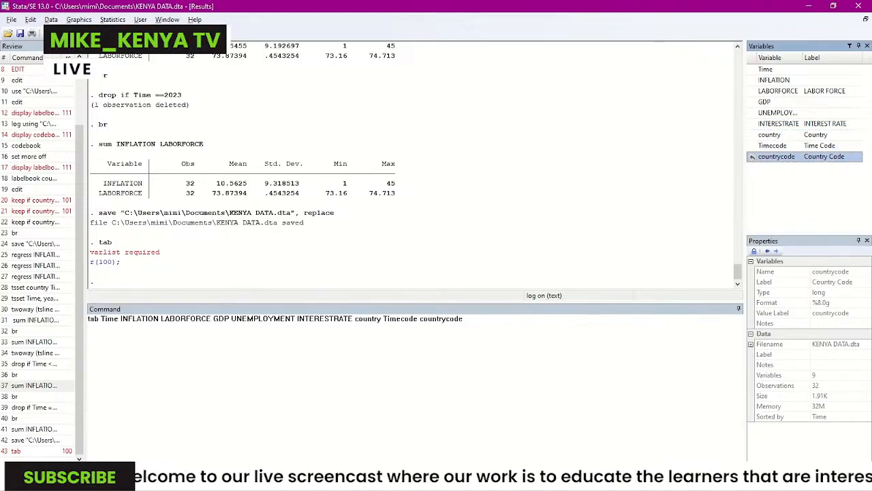
key("Return")
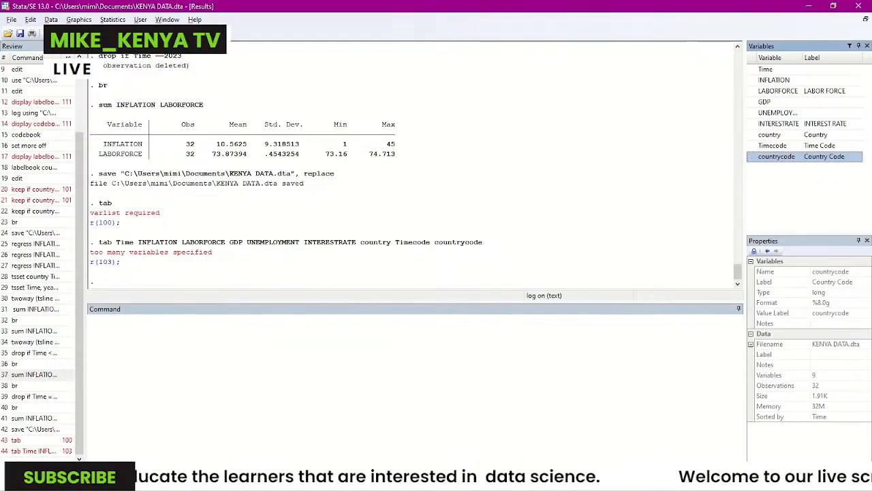
Summarize all nine variables from Time to countrycode by replacing tab with sum in the recalled command.
left_click(34, 451)
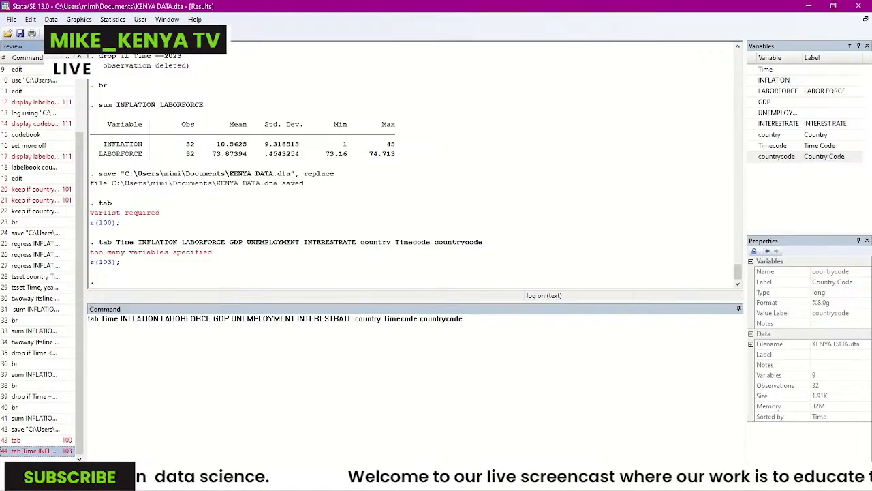
double_click(96, 319)
type("sum")
key("Return")
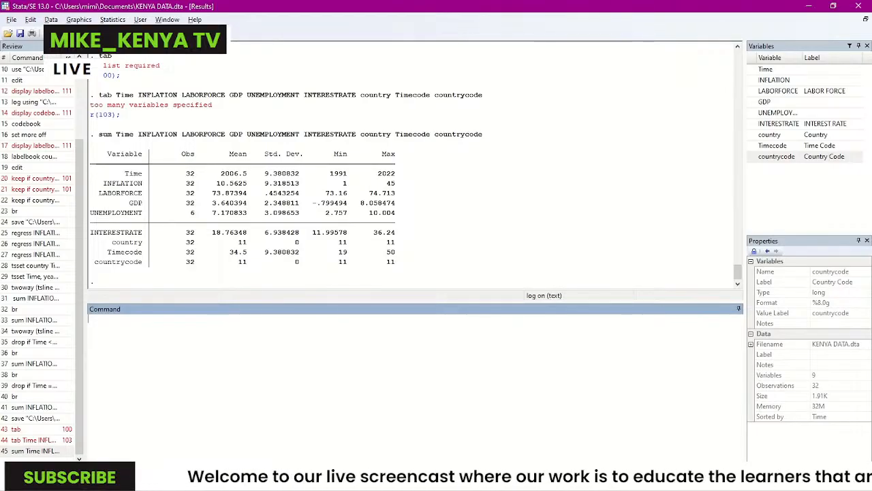
Recall the full sum command, remove Time from its variable list, and summarize the remaining variables.
key("alt+Tab")
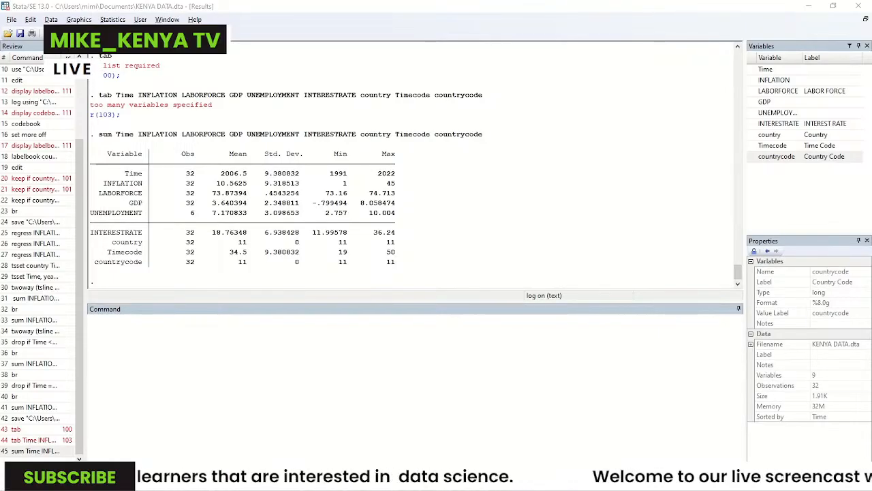
key("ctrl")
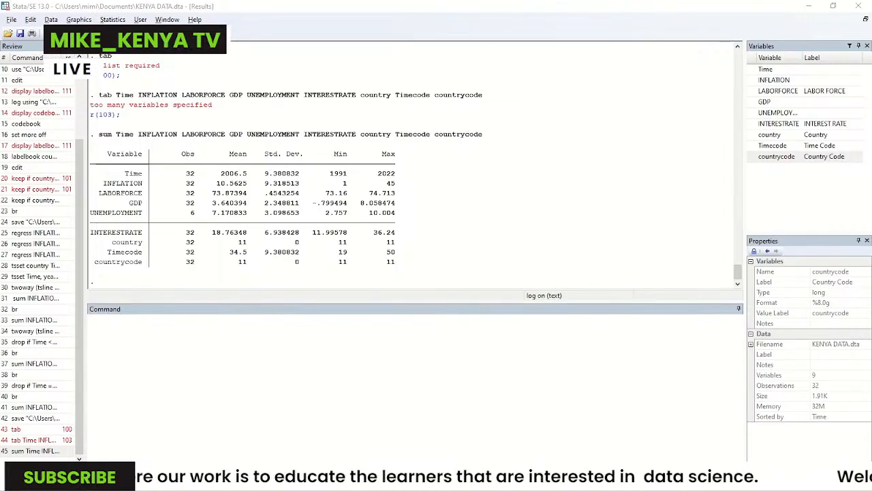
left_click(34, 440)
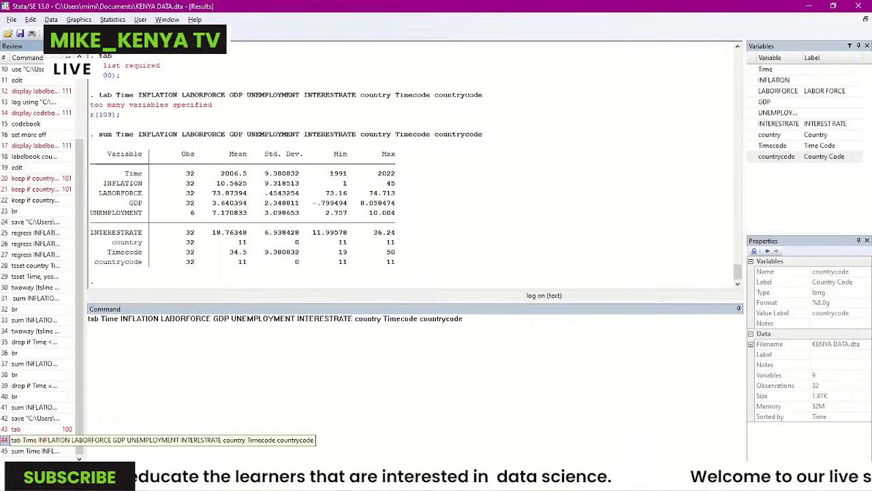
left_click(34, 451)
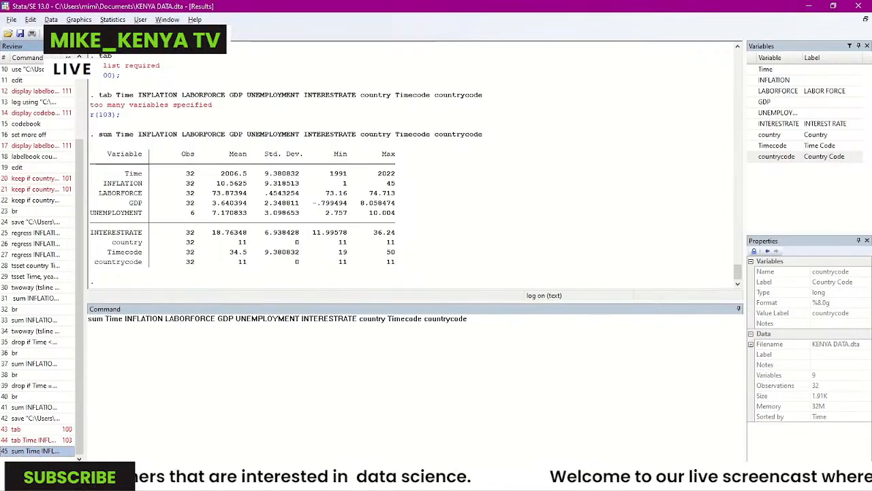
double_click(114, 319)
key("Delete")
key("Return")
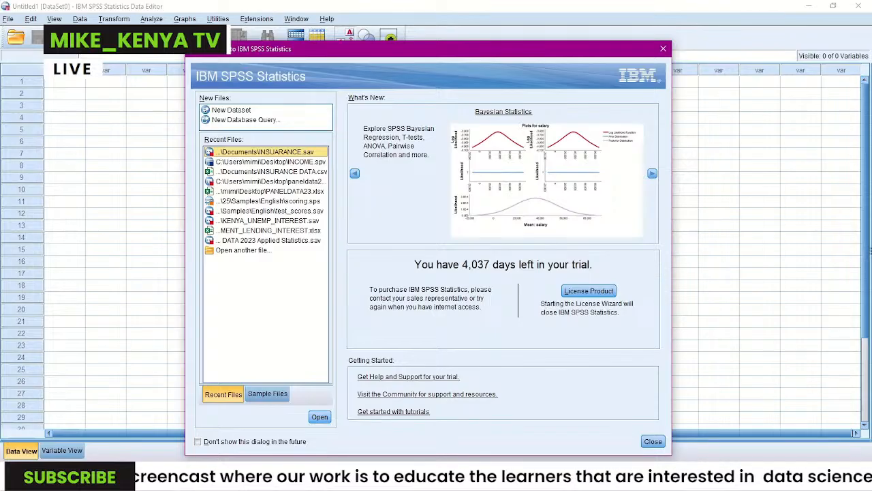
Dismiss the IBM SPSS Statistics welcome dialog, return to Stata and summarize INFLATION and LABORFORCE with the sum command.
left_click(663, 48)
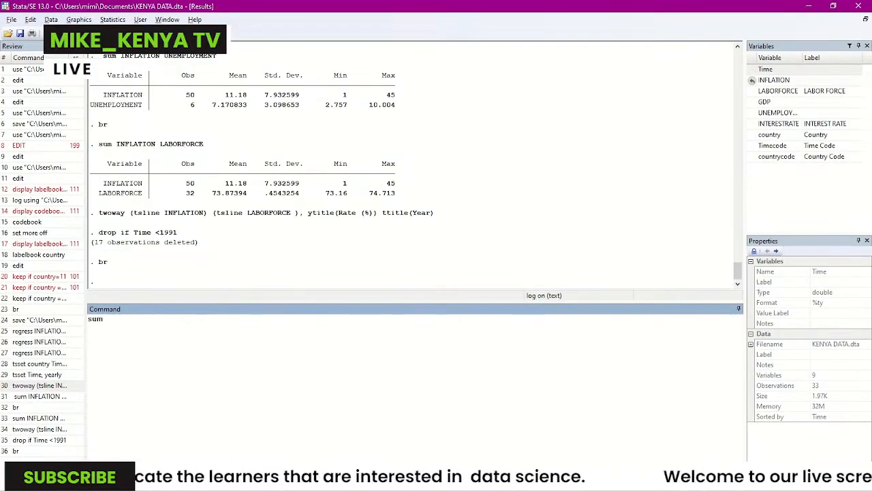
left_click(752, 80)
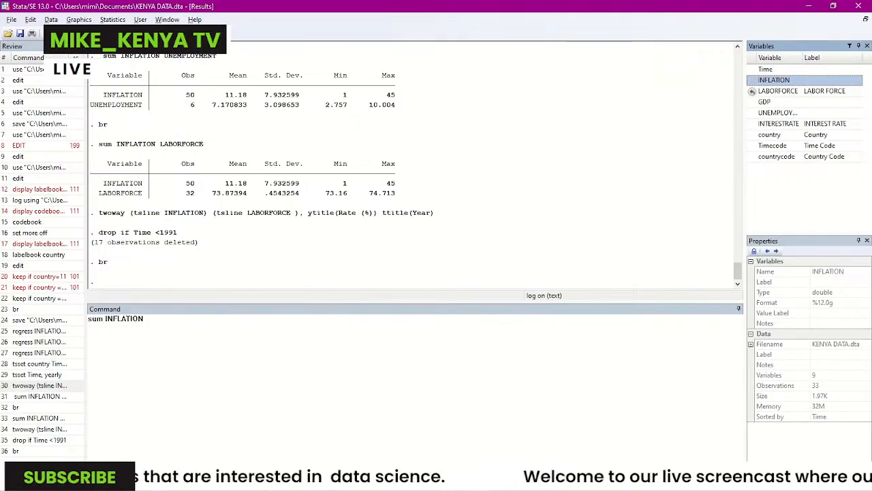
left_click(753, 91)
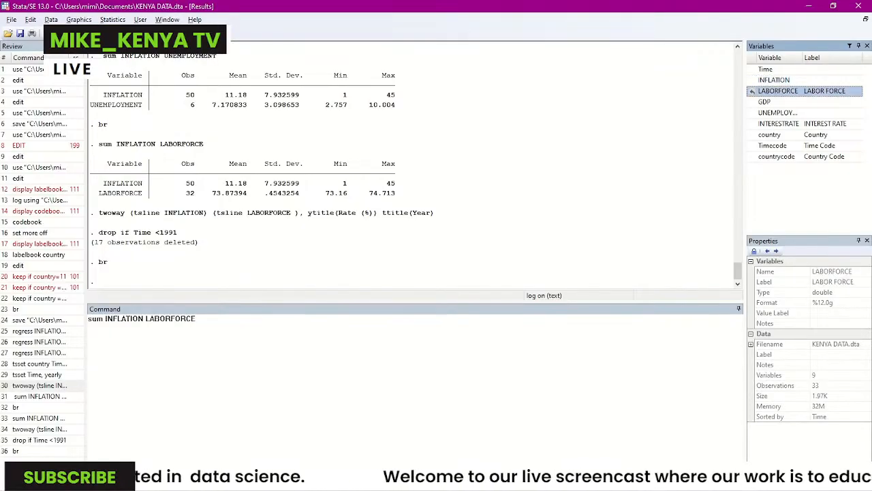
left_click(196, 319)
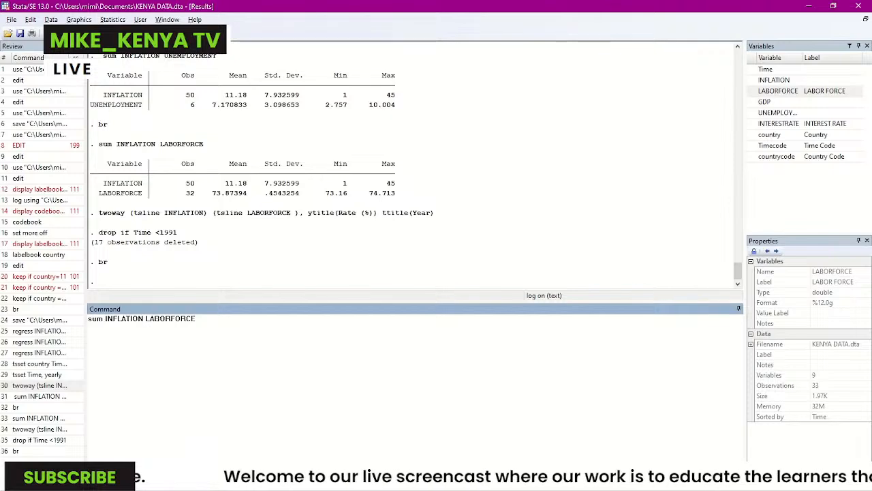
key("Return")
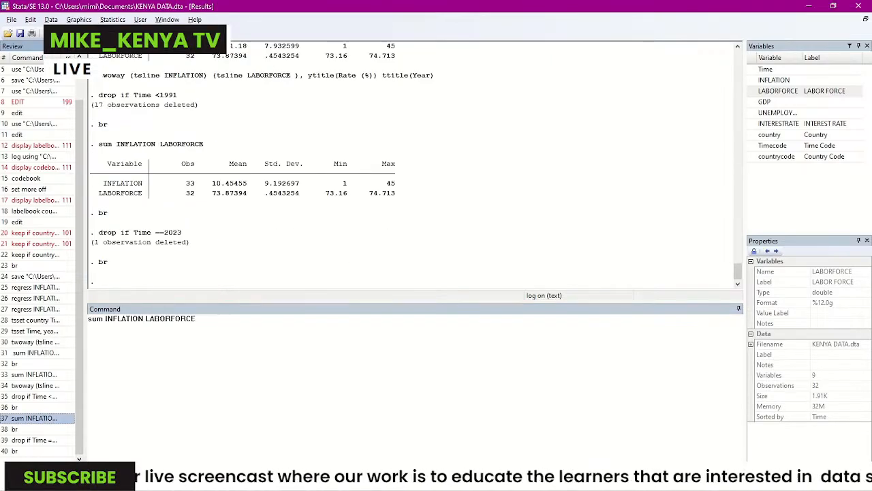
key("Return")
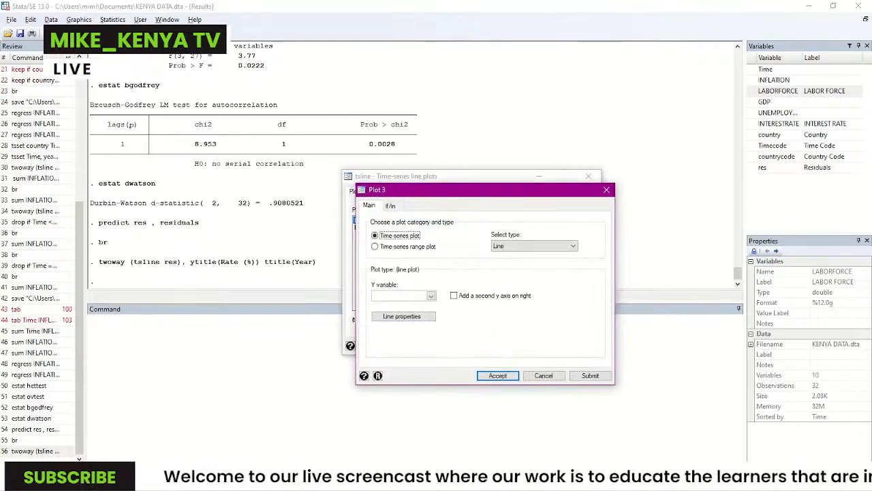
Define Plot 3 as a time-series line of the residuals variable res, draw the graph, and maximize its window.
left_click(431, 296)
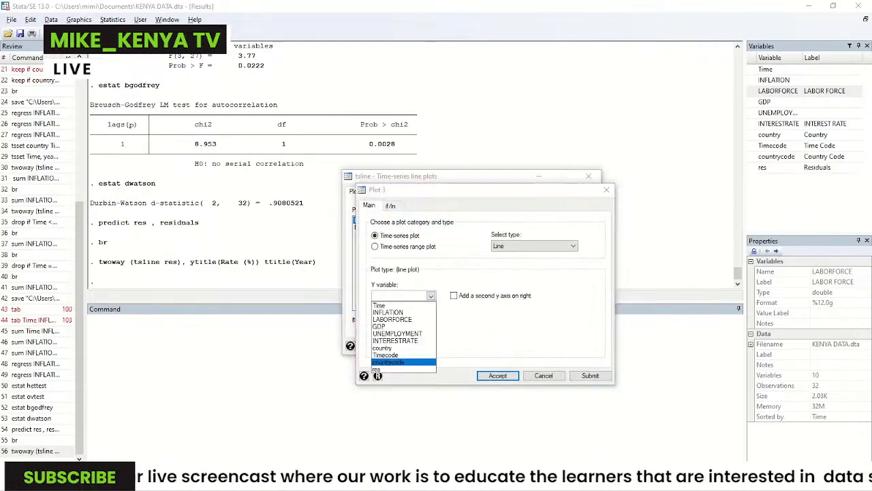
left_click(389, 369)
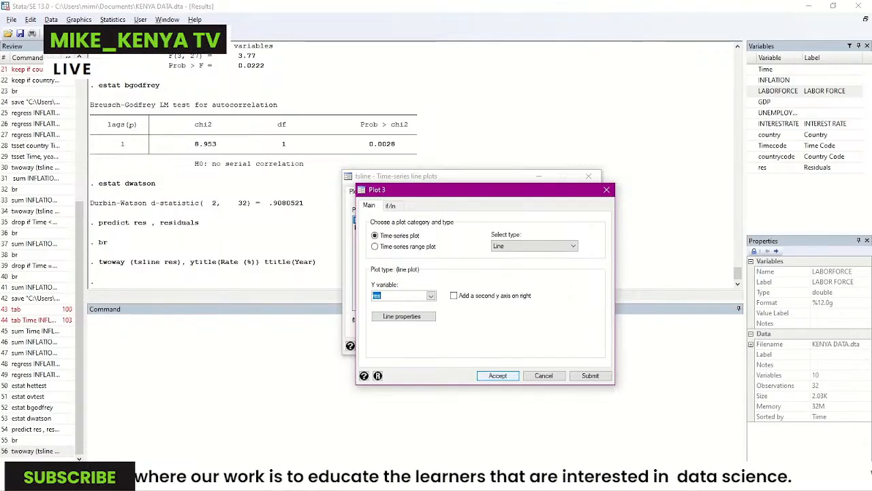
left_click(498, 375)
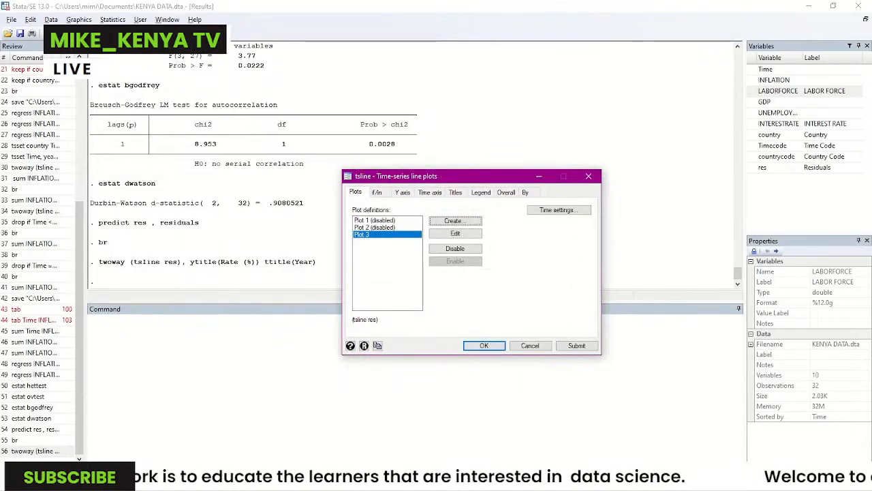
left_click(484, 345)
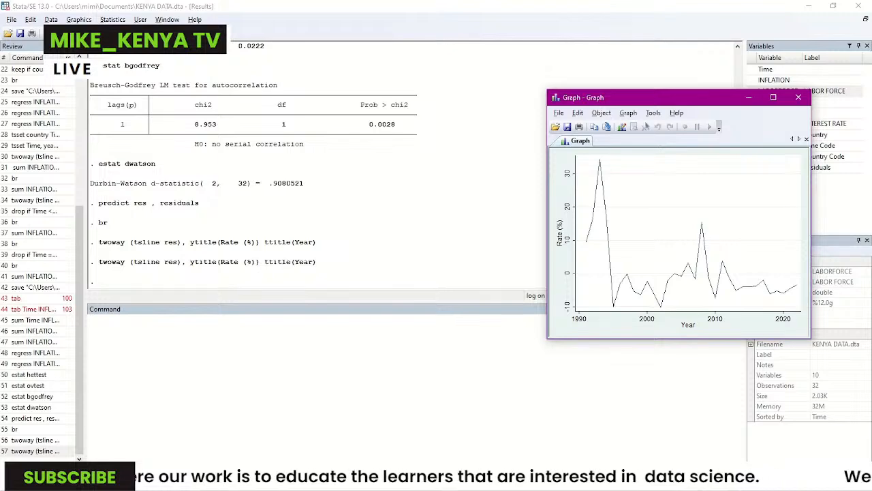
left_click(773, 97)
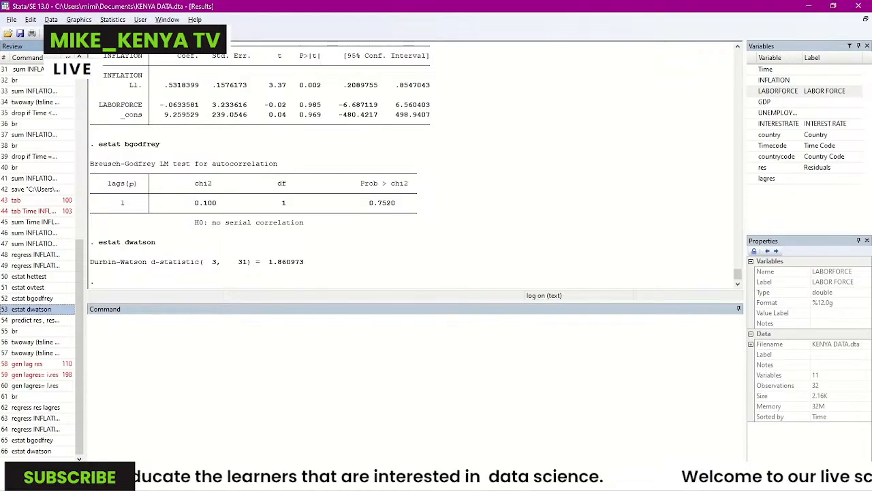
Switch to File Explorer, view the Desktop folder, and return to Stata.
key("alt+Tab")
left_click(40, 167)
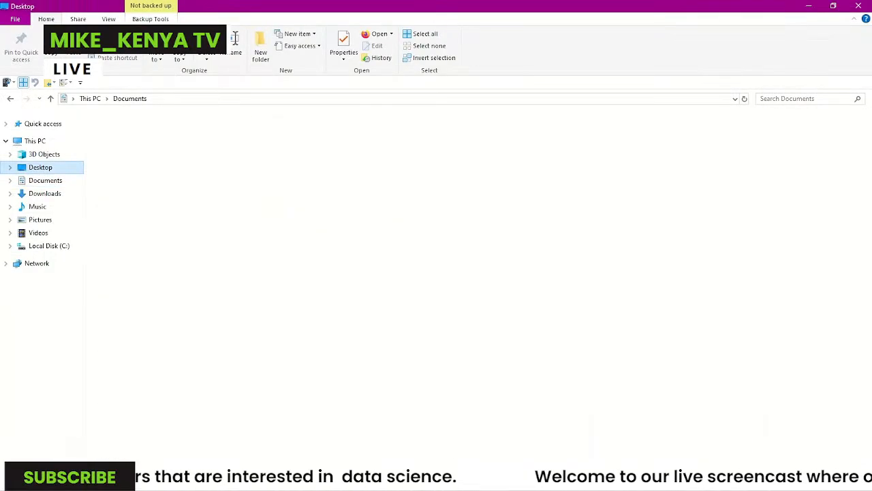
key("alt+Tab")
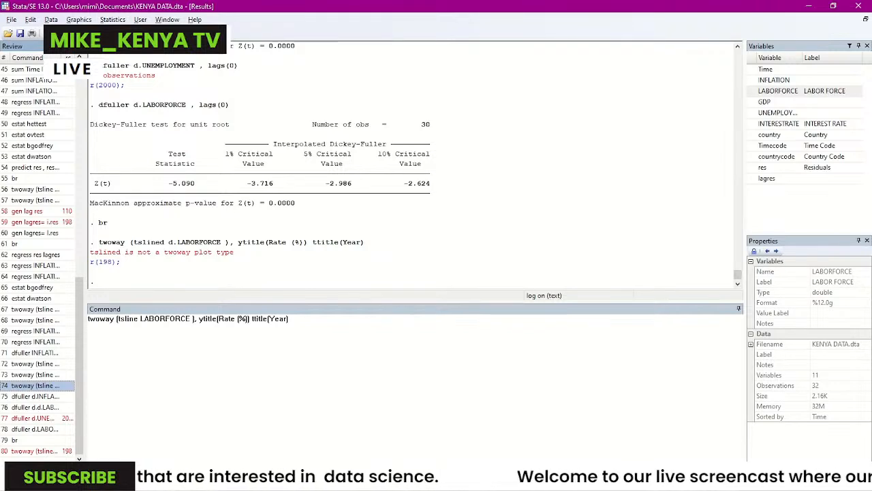
Change the plotted variable in the recalled twoway tsline command to the first difference, d.LABORFORCE.
left_click(140, 319)
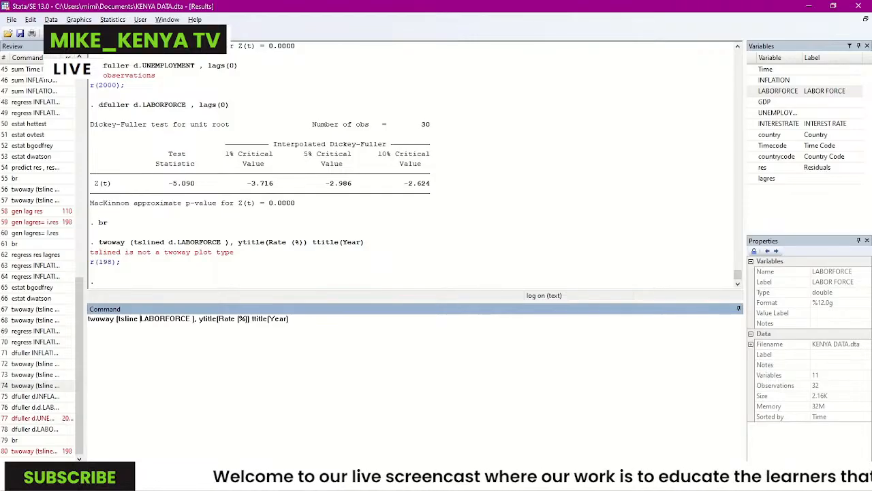
type("d.")
type(".")
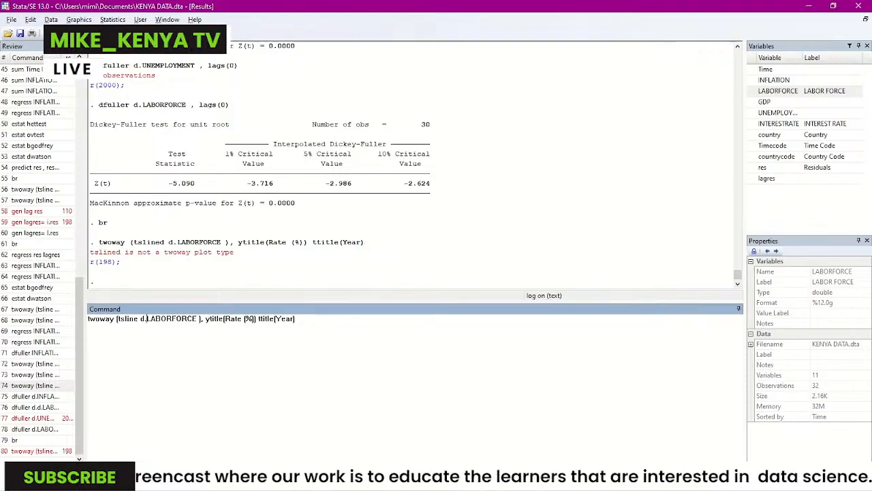
Replace the y-axis title Rate (%) with d.INFLATION in the twoway tsline command and draw the d.LABORFORCE graph.
double_click(234, 319)
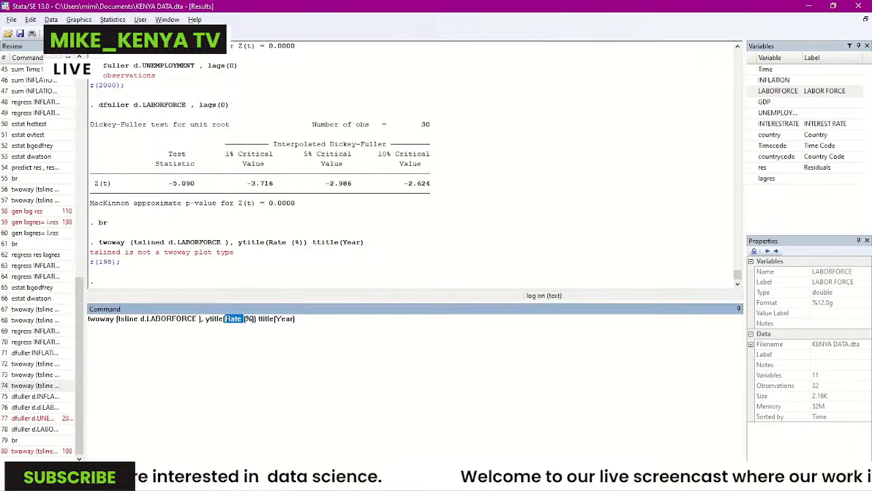
type("d.")
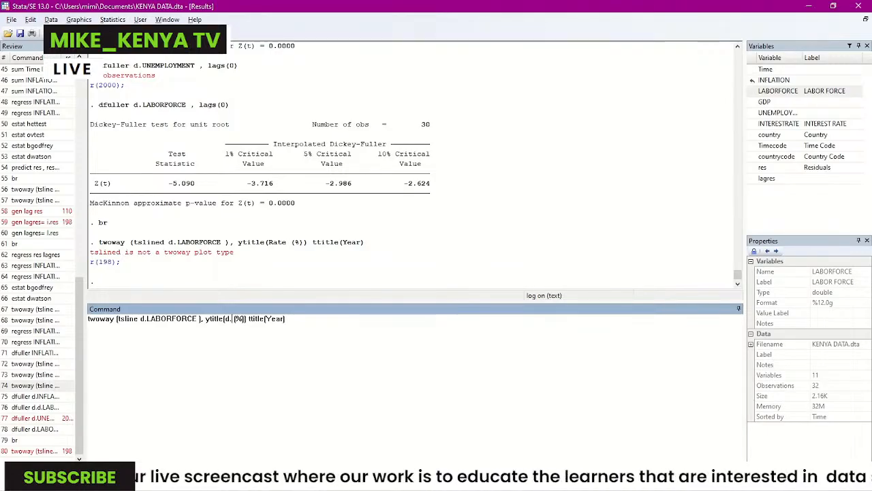
left_click(774, 80)
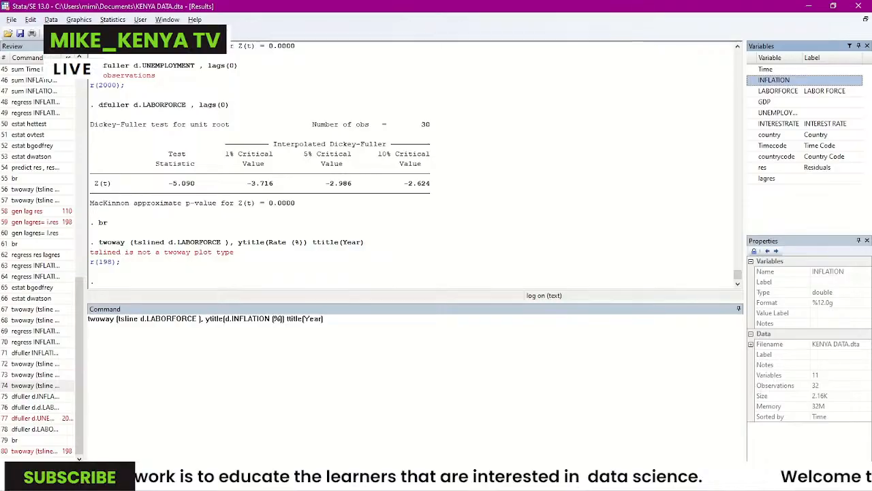
key("BackSpace")
key("BackSpace")
key("BackSpace")
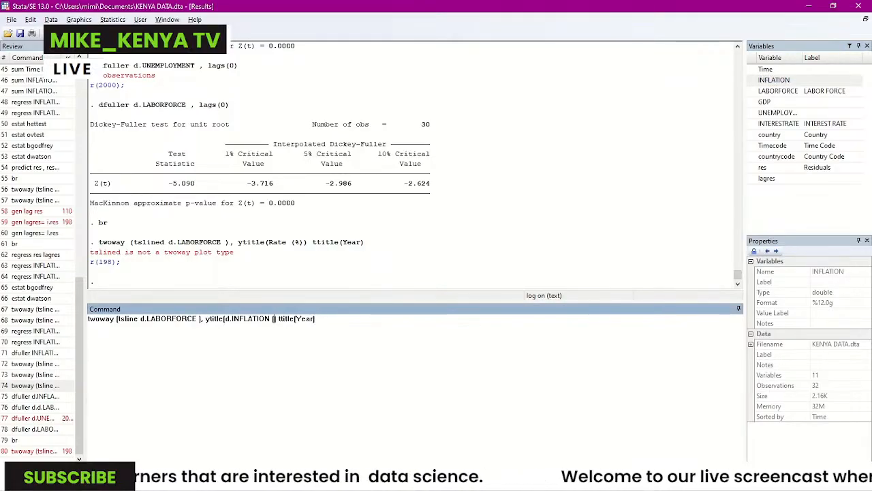
type(")")
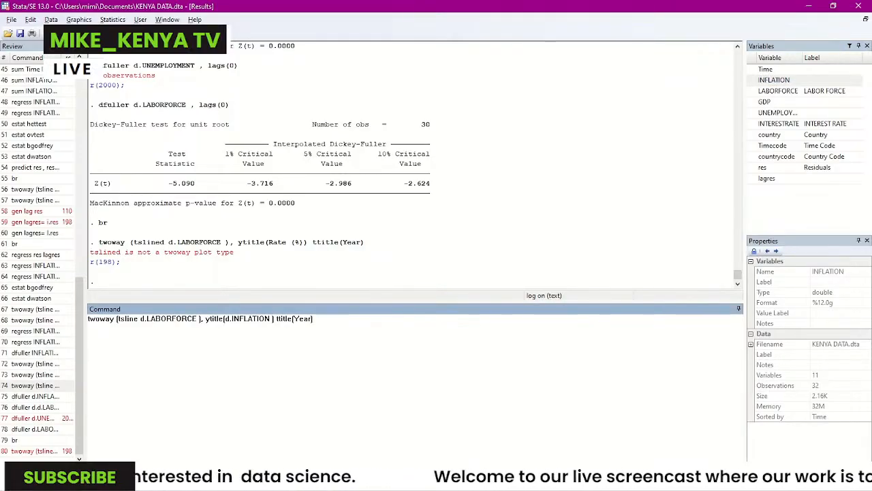
key("Return")
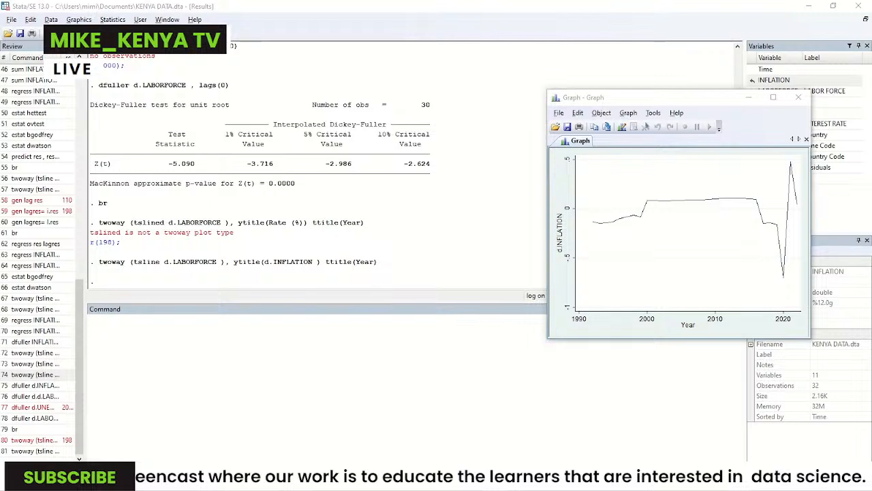
Maximize the graph window, return to the results, and run the Dickey-Fuller test on d.INFLATION with lags(0).
left_click(774, 97)
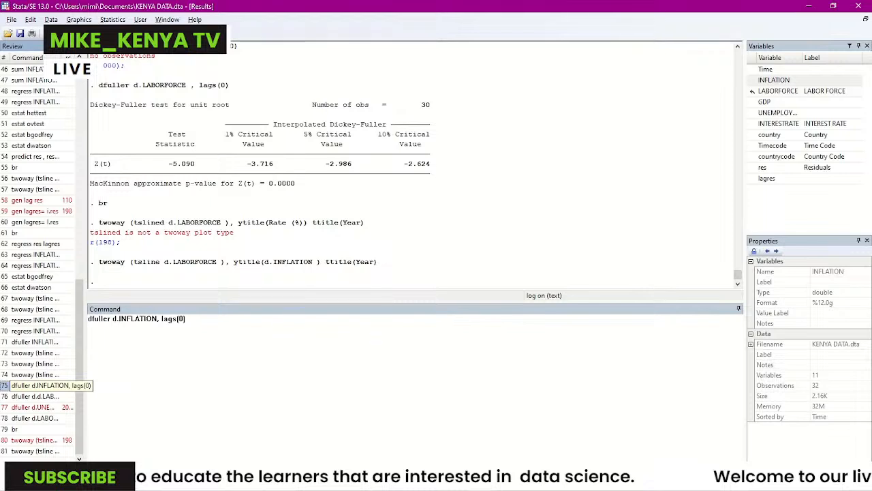
key("Return")
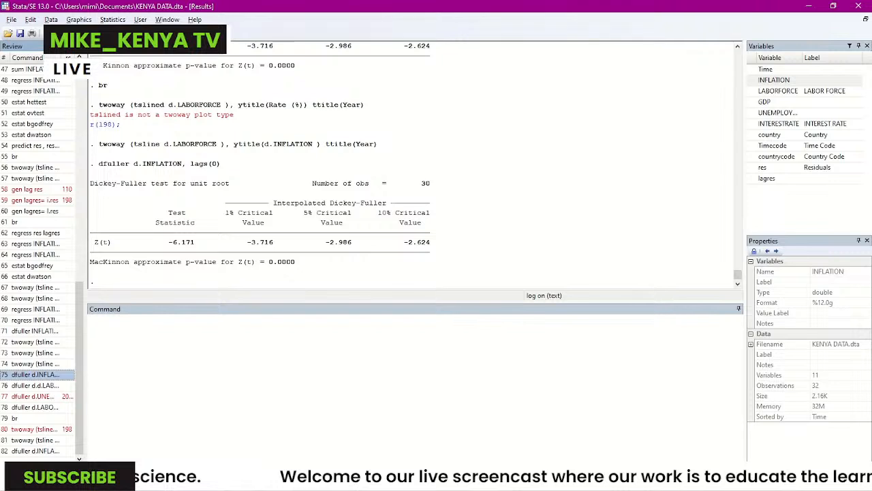
Regress the first difference of inflation on lagged labor force with regress d.INFLATION l.LABORFORCE.
left_click(91, 319)
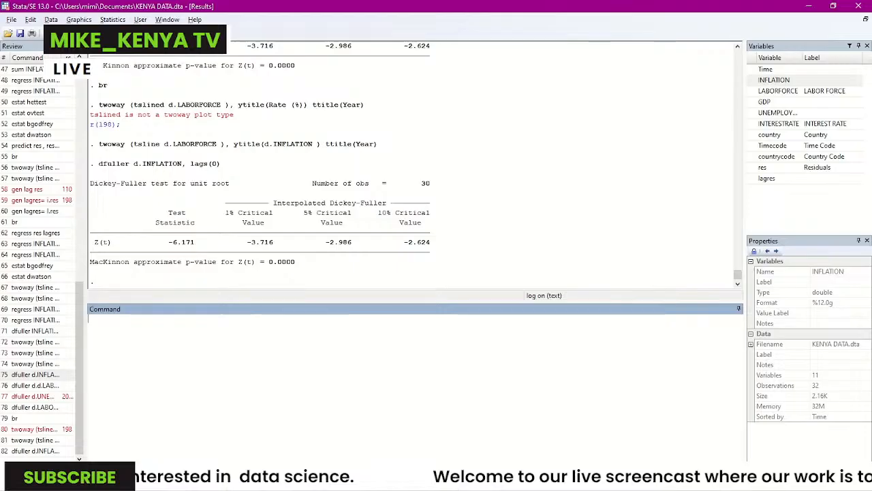
type("regress")
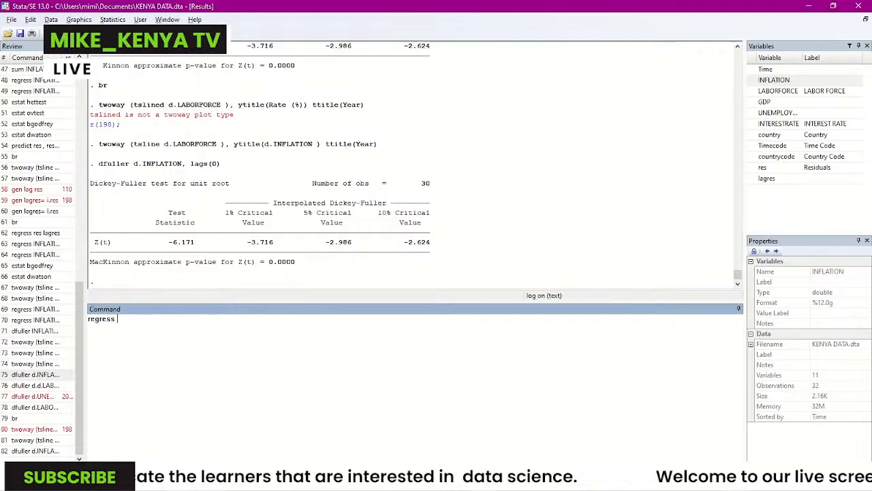
type("d.INFLATION")
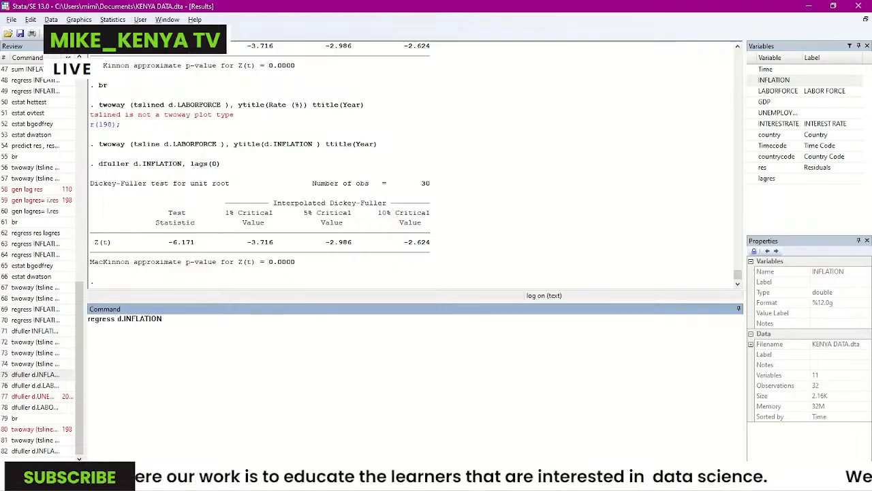
type(" l.")
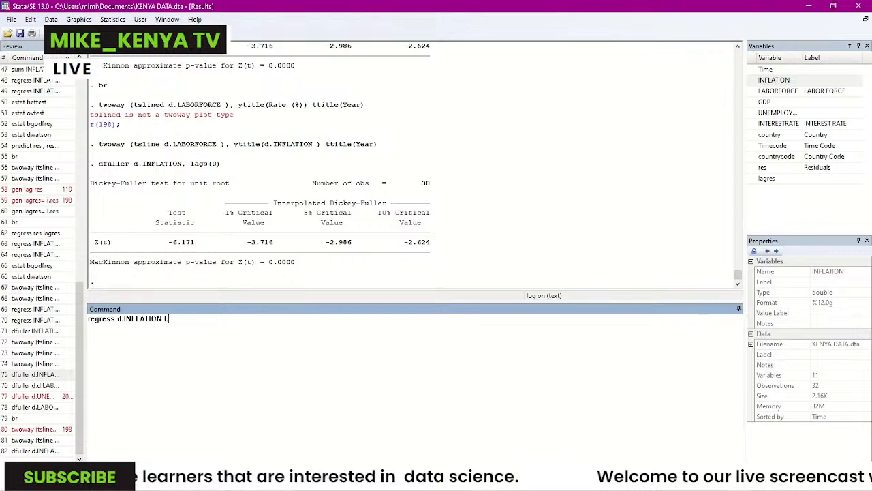
double_click(774, 80)
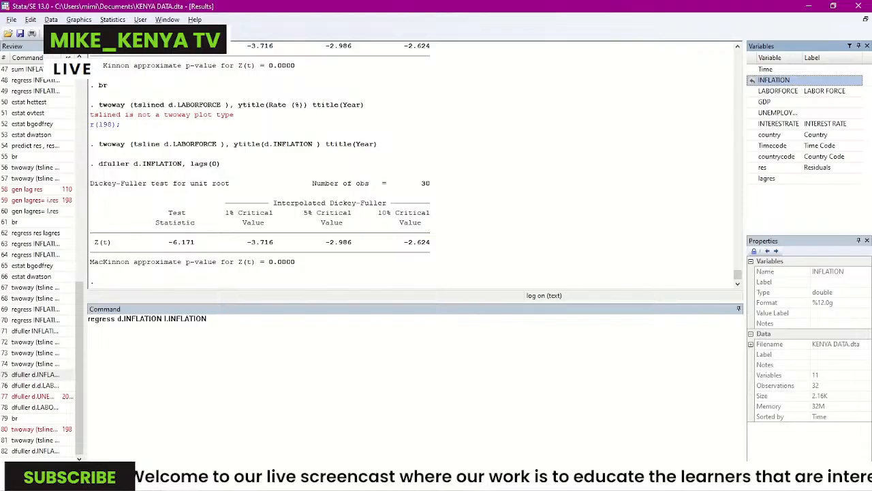
left_click_drag(207, 319, 168, 319)
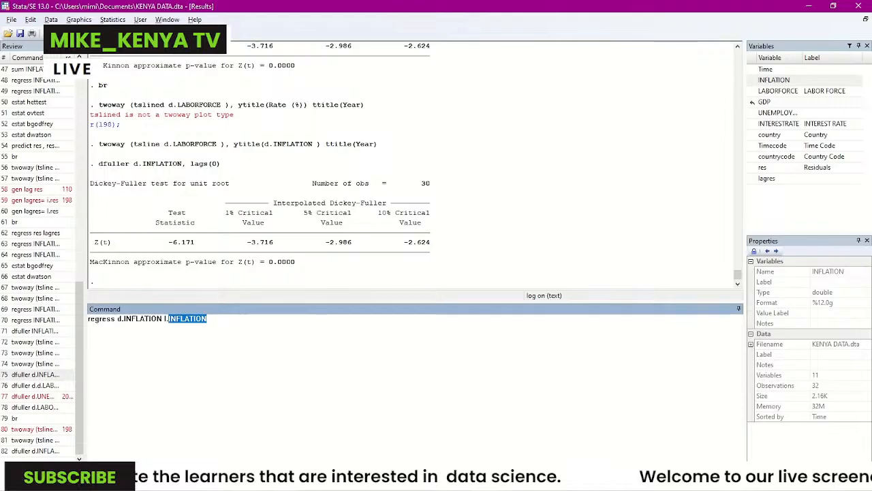
double_click(778, 91)
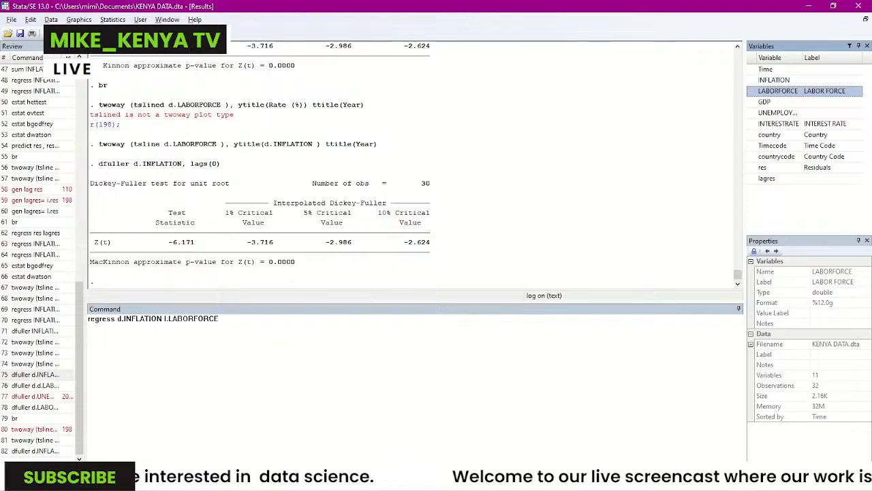
key("Return")
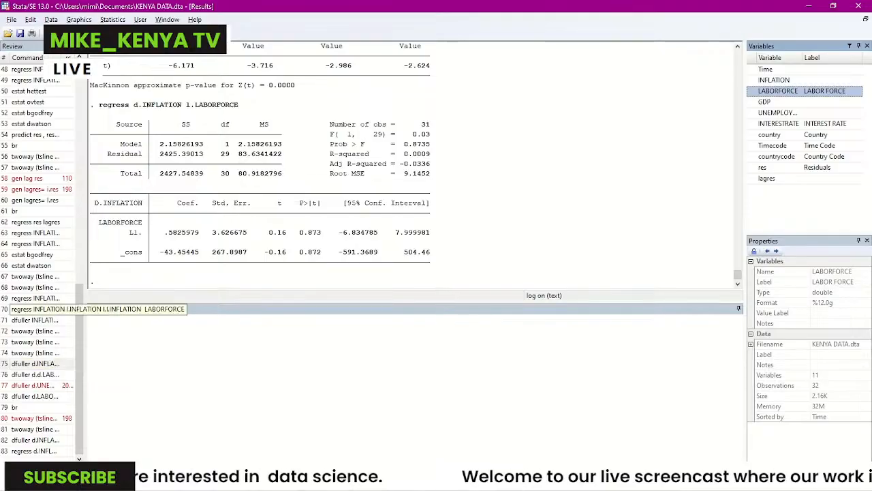
Recall estat bgodfrey from the command history and run the Breusch-Godfrey autocorrelation test on the regression.
left_click(32, 255)
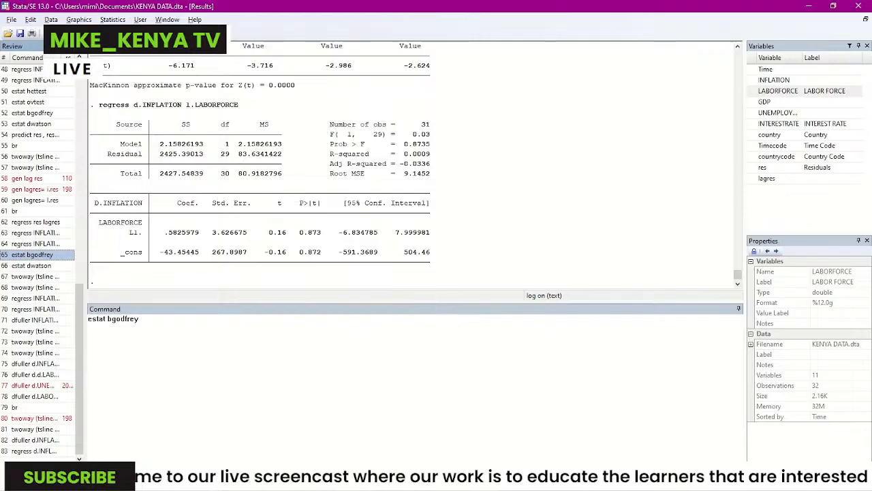
key("Return")
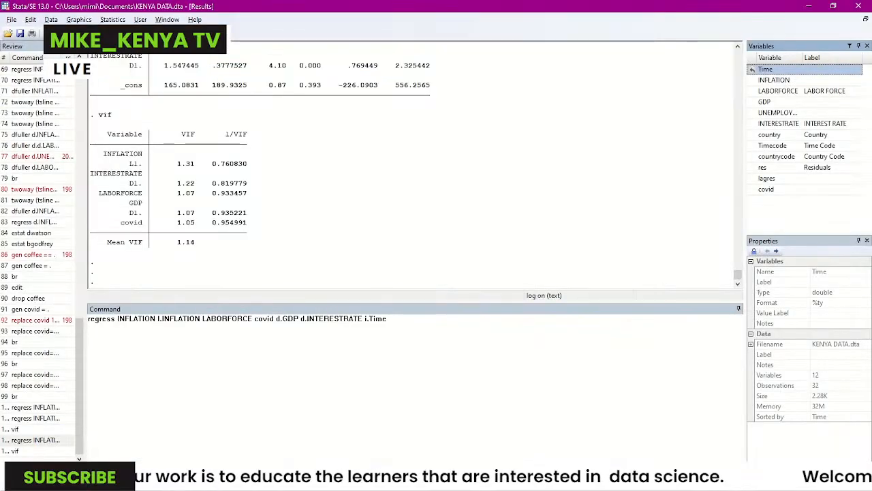
Run the regression of INFLATION on l.INFLATION, LABORFORCE, covid, d.GDP, d.INTERESTRATE and the time dummies i.Time.
key("Return")
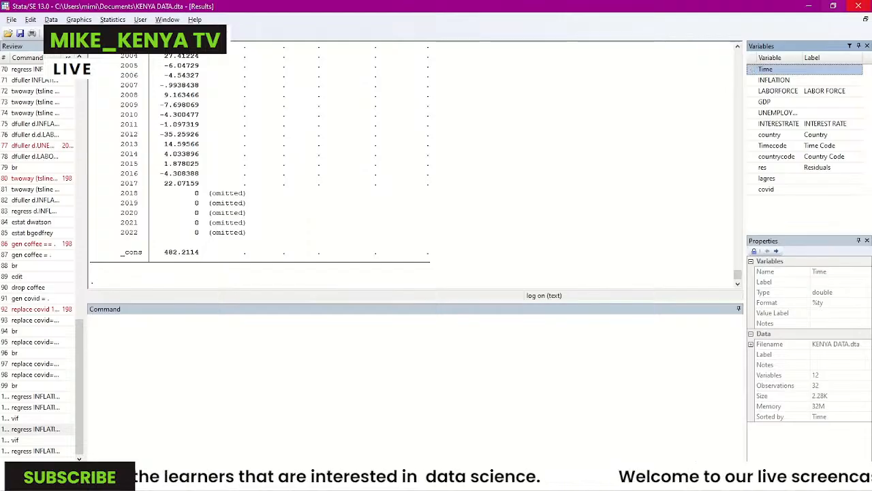